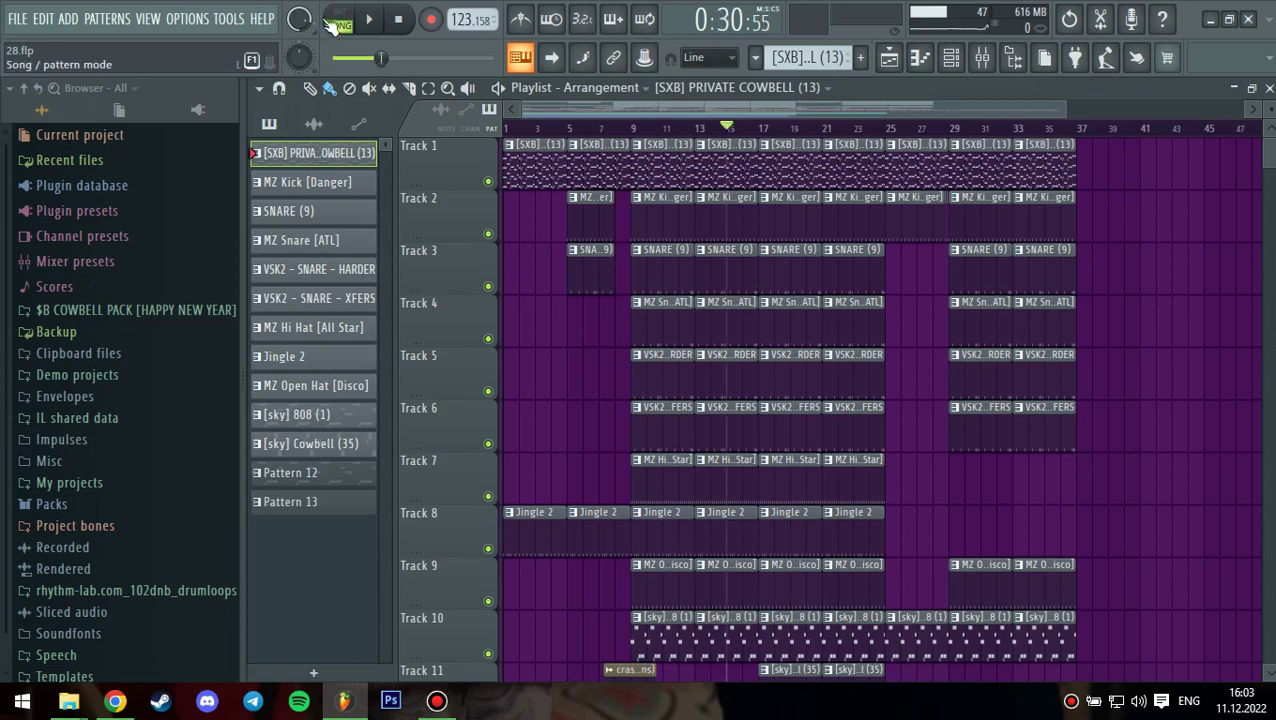
# - Play the [SXB] PRIVATE COWBELL (13) pattern in pattern mode and view its notes in the piano roll
pyautogui.click(372, 22)
pyautogui.click(952, 58)
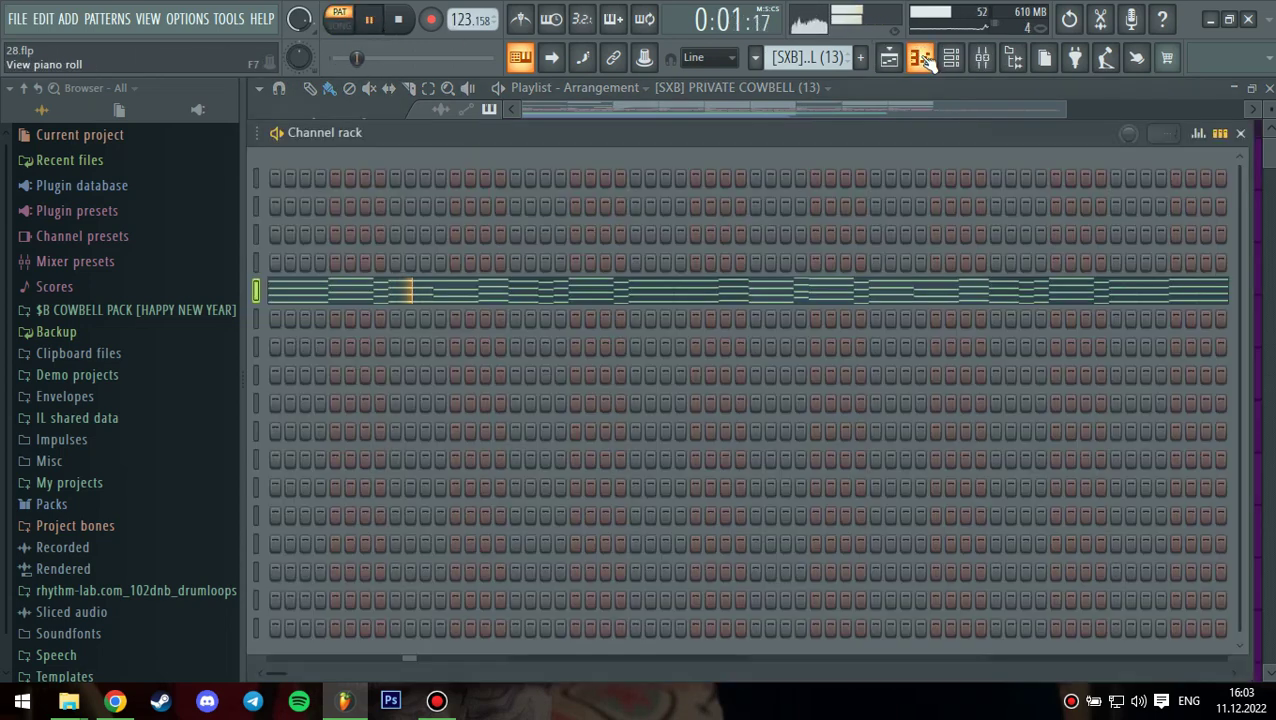
pyautogui.click(920, 58)
pyautogui.scroll(5, 829, 202)
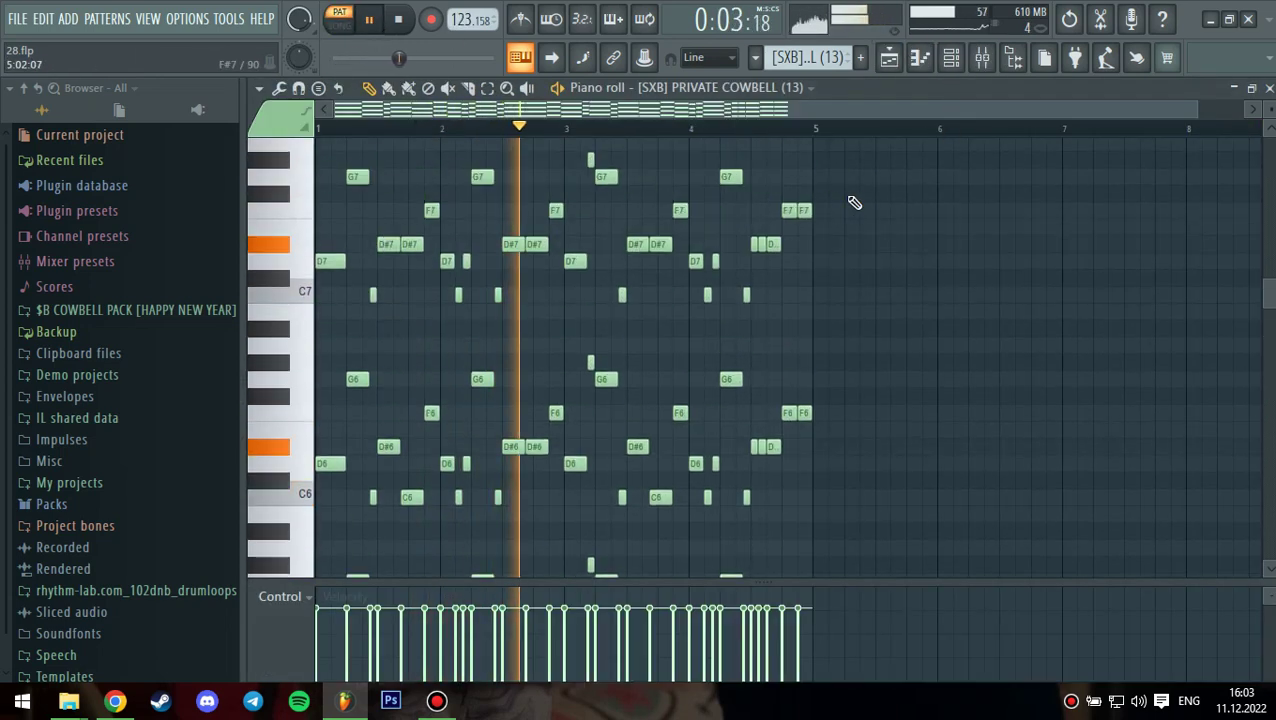
# - Inspect the first Fruity parametric EQ 2 and Saturn 2 on the cowbell's mixer track, insert 1
pyautogui.click(982, 57)
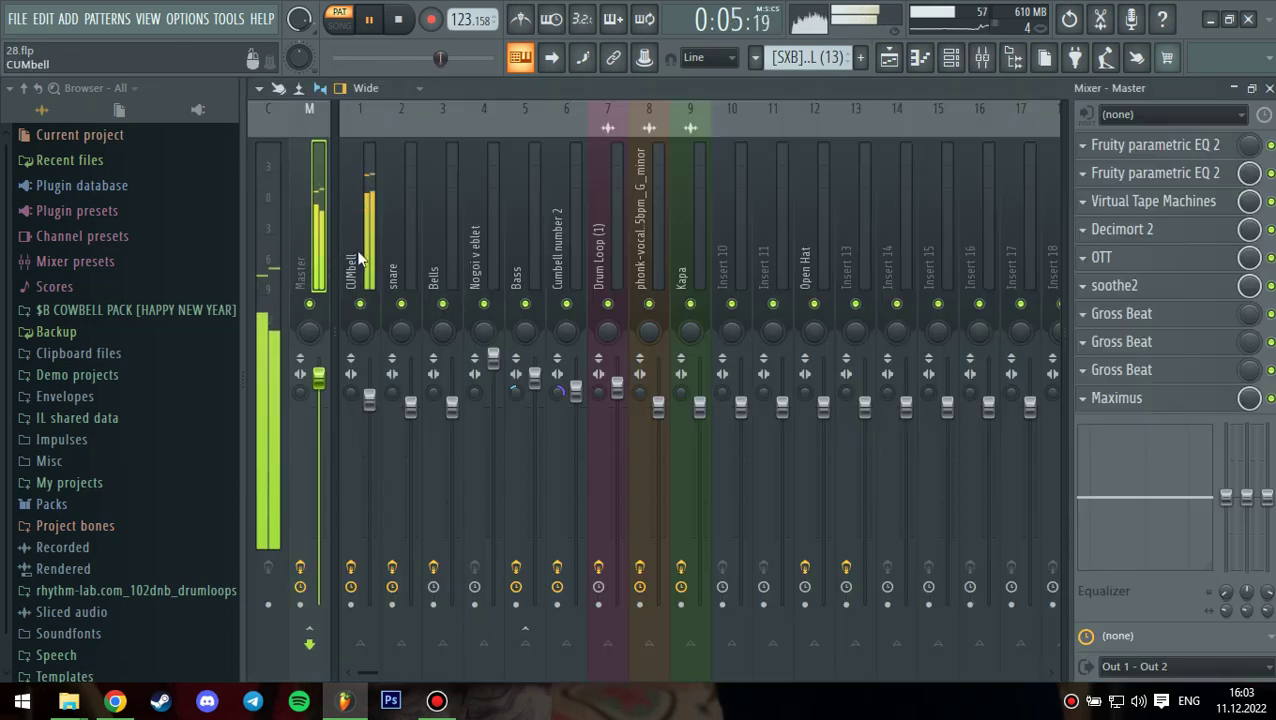
pyautogui.click(360, 258)
pyautogui.click(1150, 145)
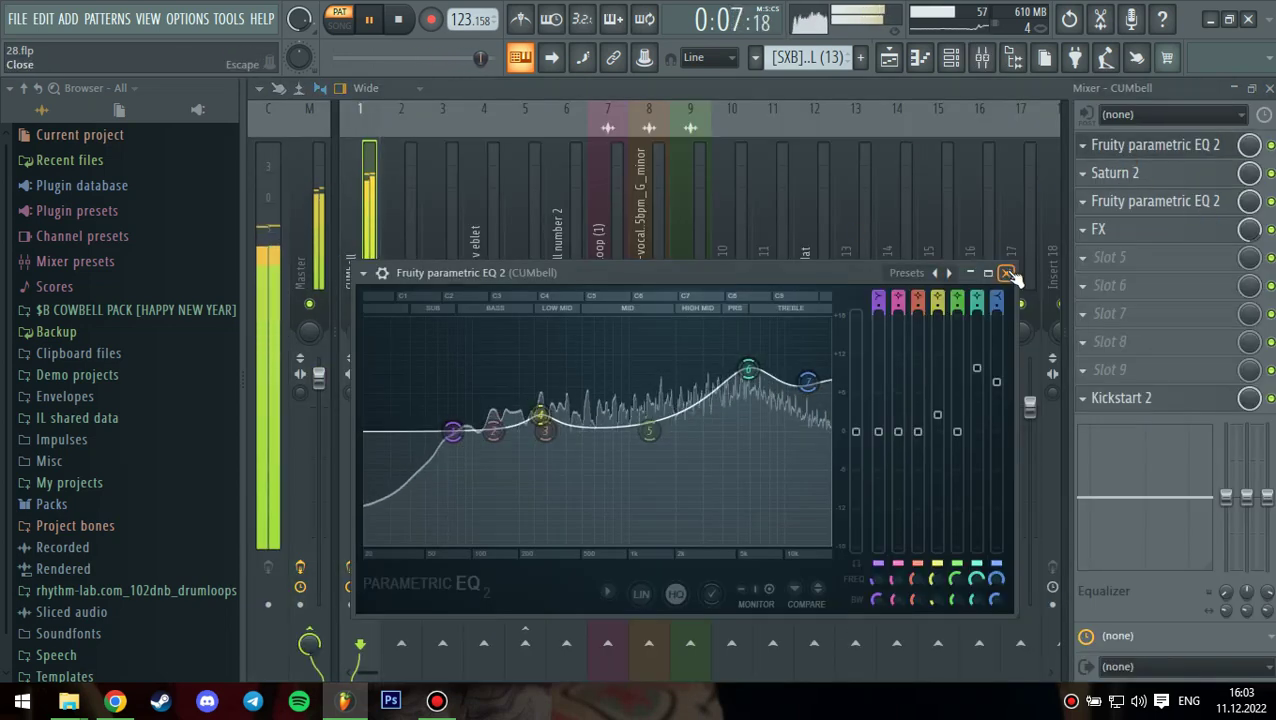
pyautogui.click(1008, 273)
pyautogui.click(1116, 180)
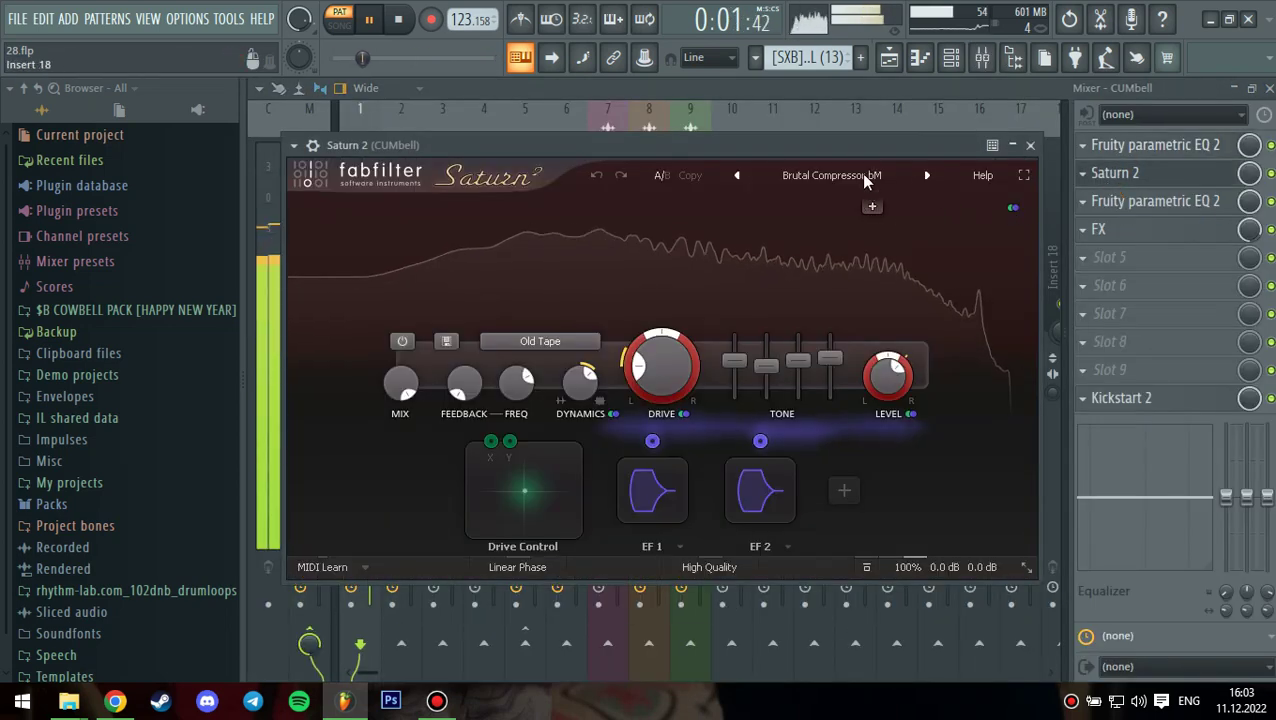
pyautogui.click(1046, 150)
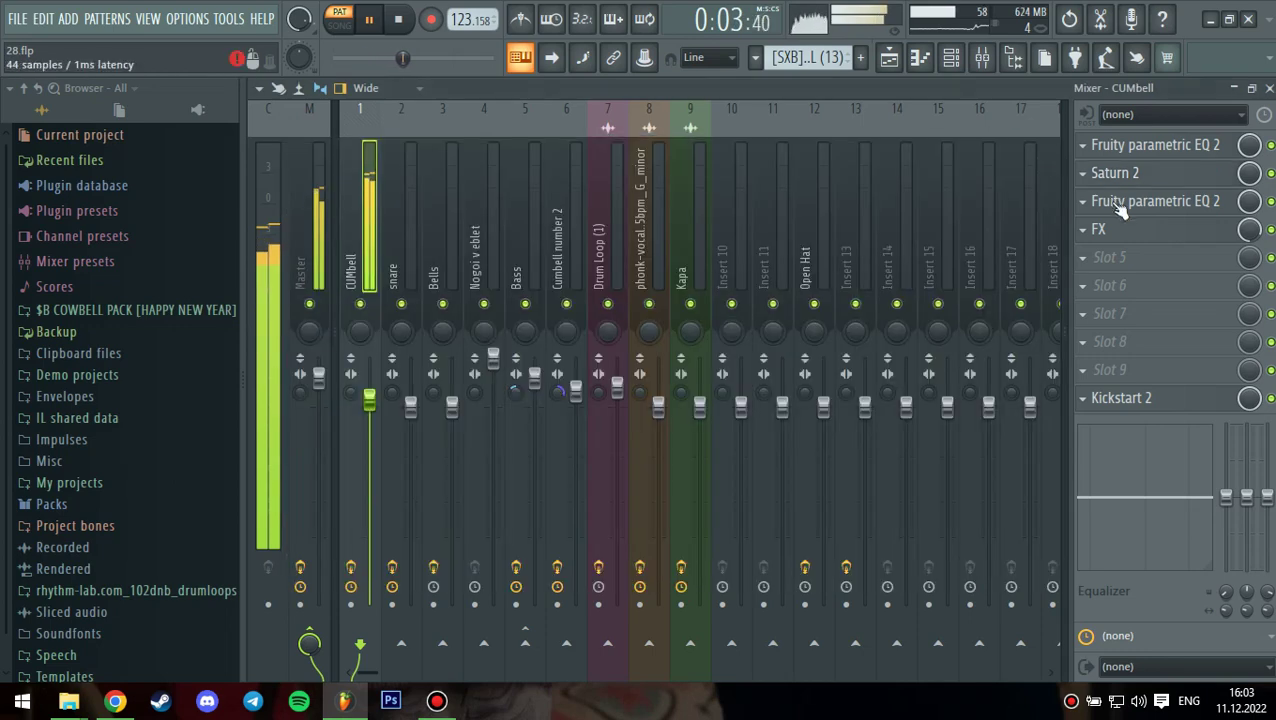
# - Inspect the second Fruity parametric EQ 2, FX and Kickstart 2 effects on the cowbell's mixer track
pyautogui.click(1120, 201)
pyautogui.click(1055, 322)
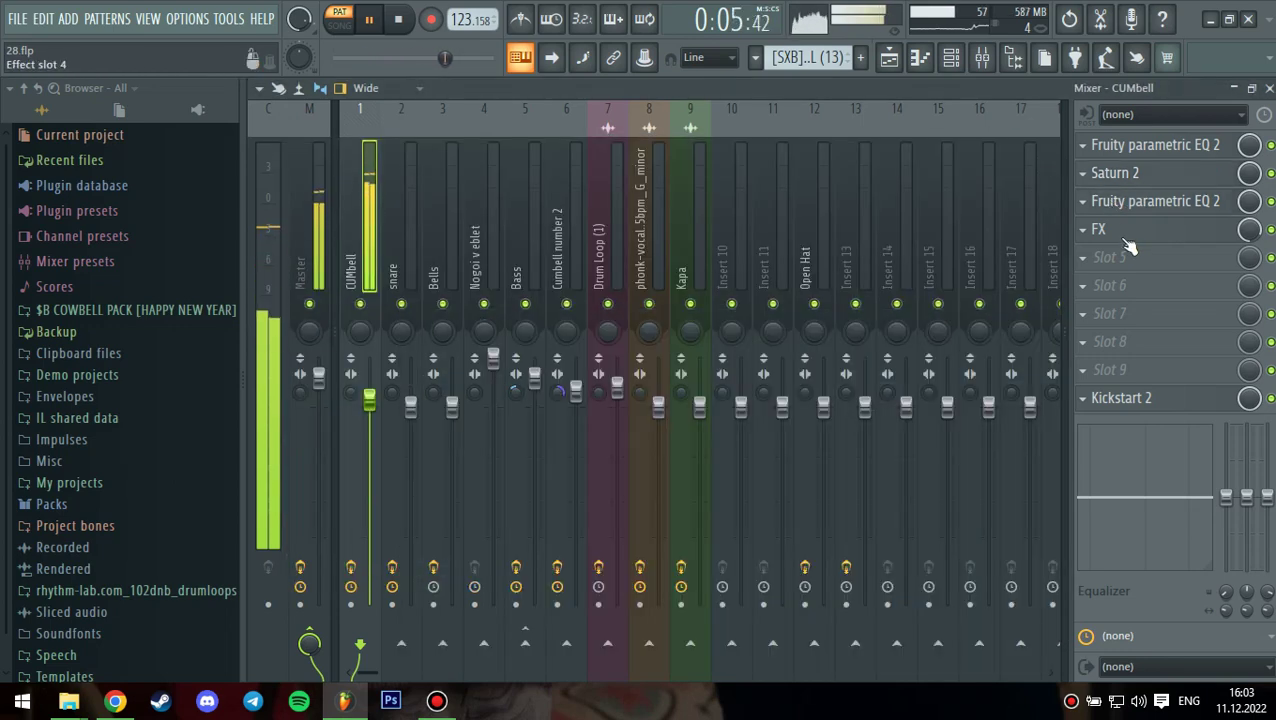
pyautogui.click(1100, 229)
pyautogui.click(785, 196)
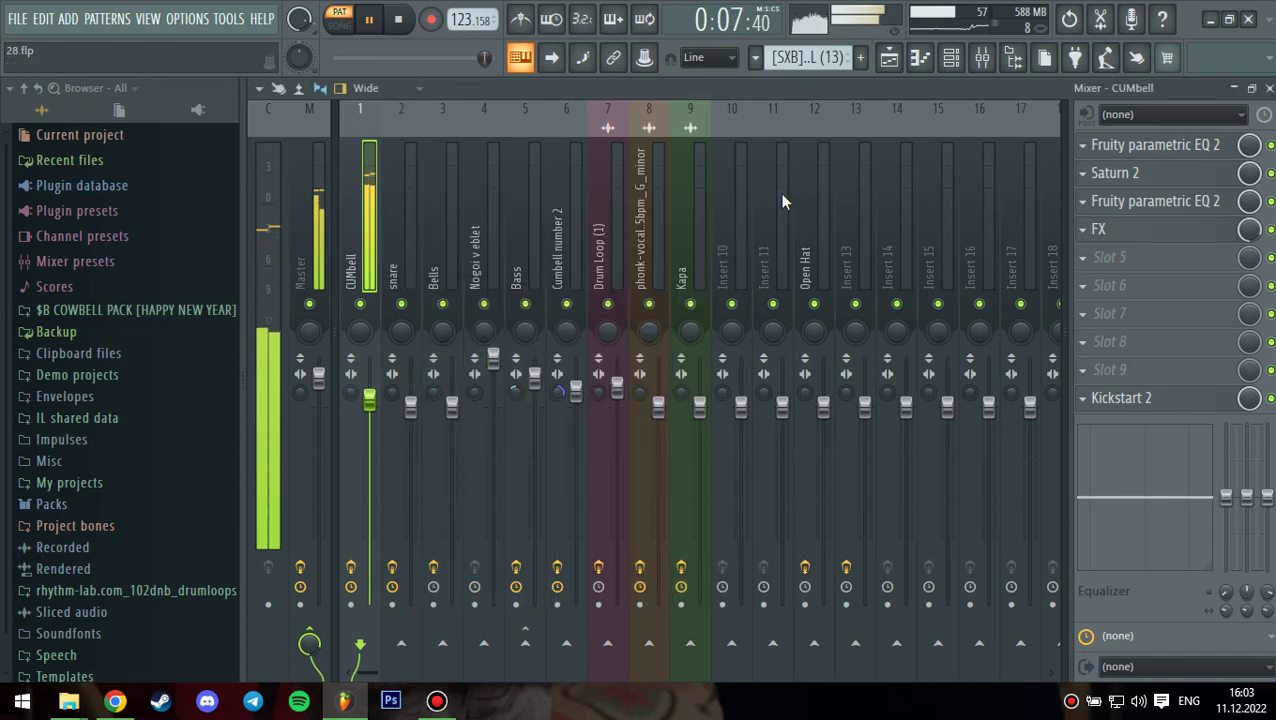
pyautogui.click(1130, 398)
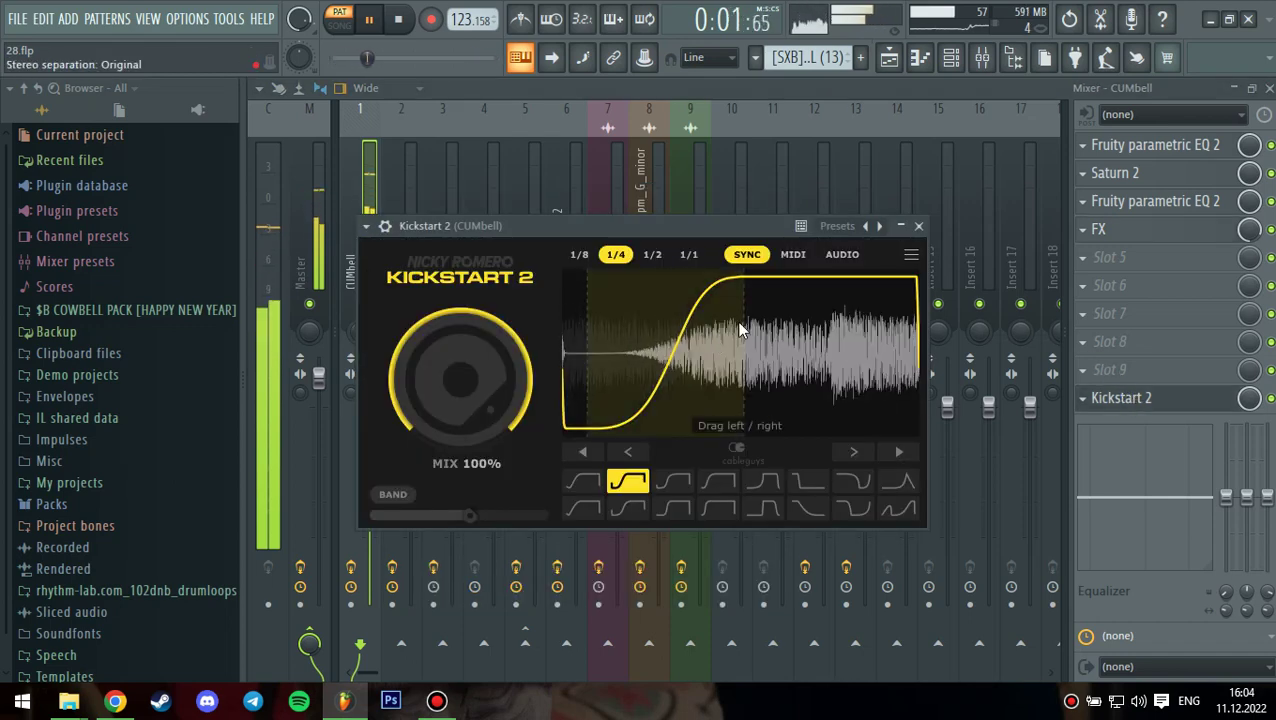
pyautogui.click(919, 226)
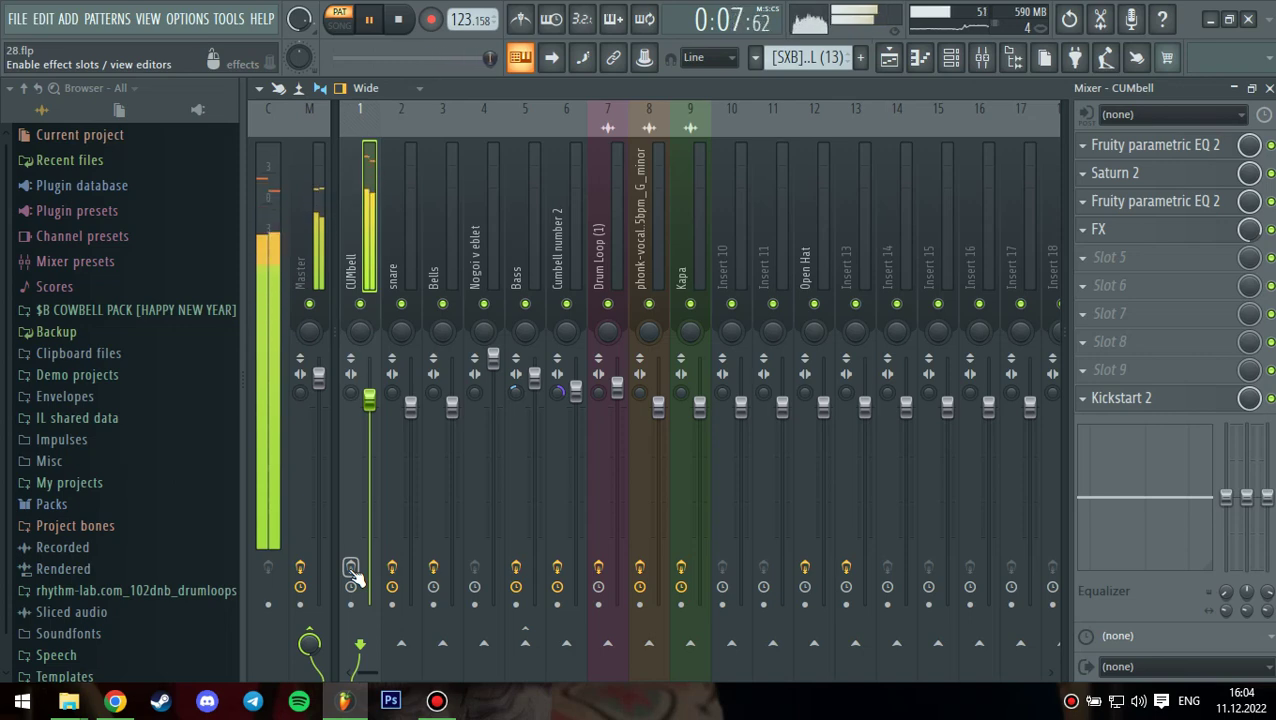
# - Play the MZ Kick [Danger] pattern from the playlist and show the effect slots of its mixer track, insert 4
pyautogui.click(889, 58)
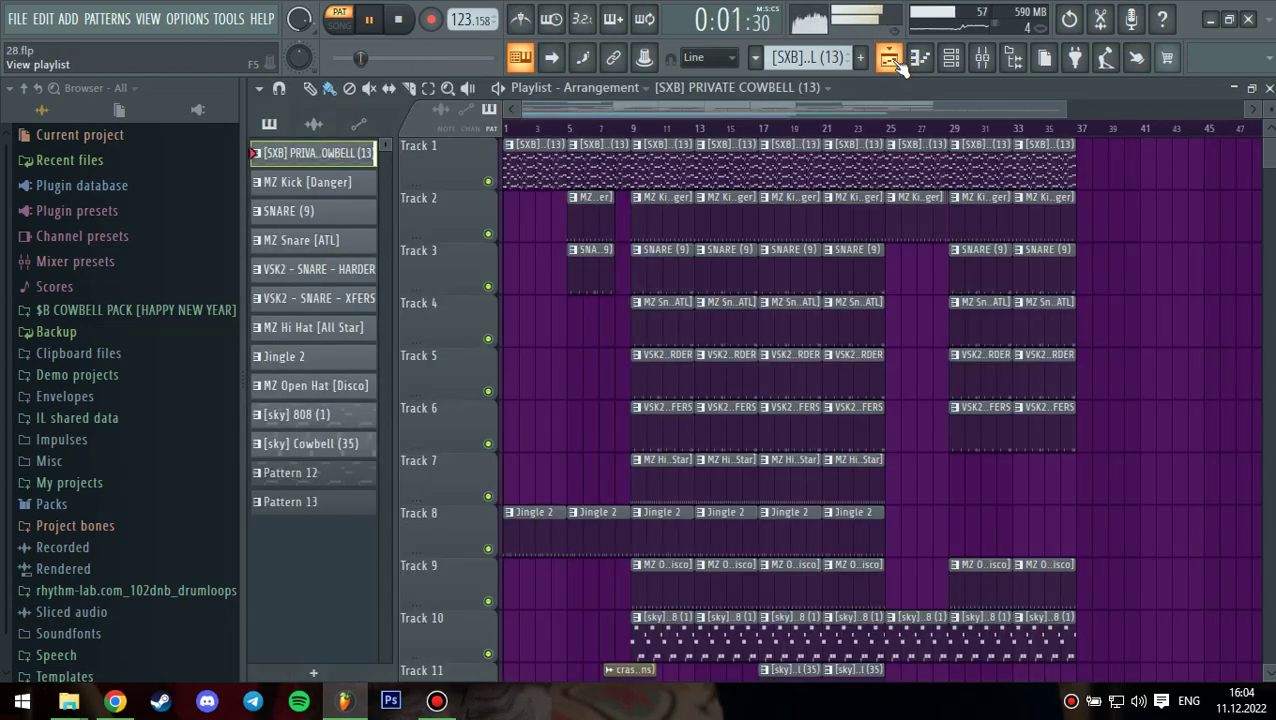
pyautogui.click(684, 216)
pyautogui.click(977, 60)
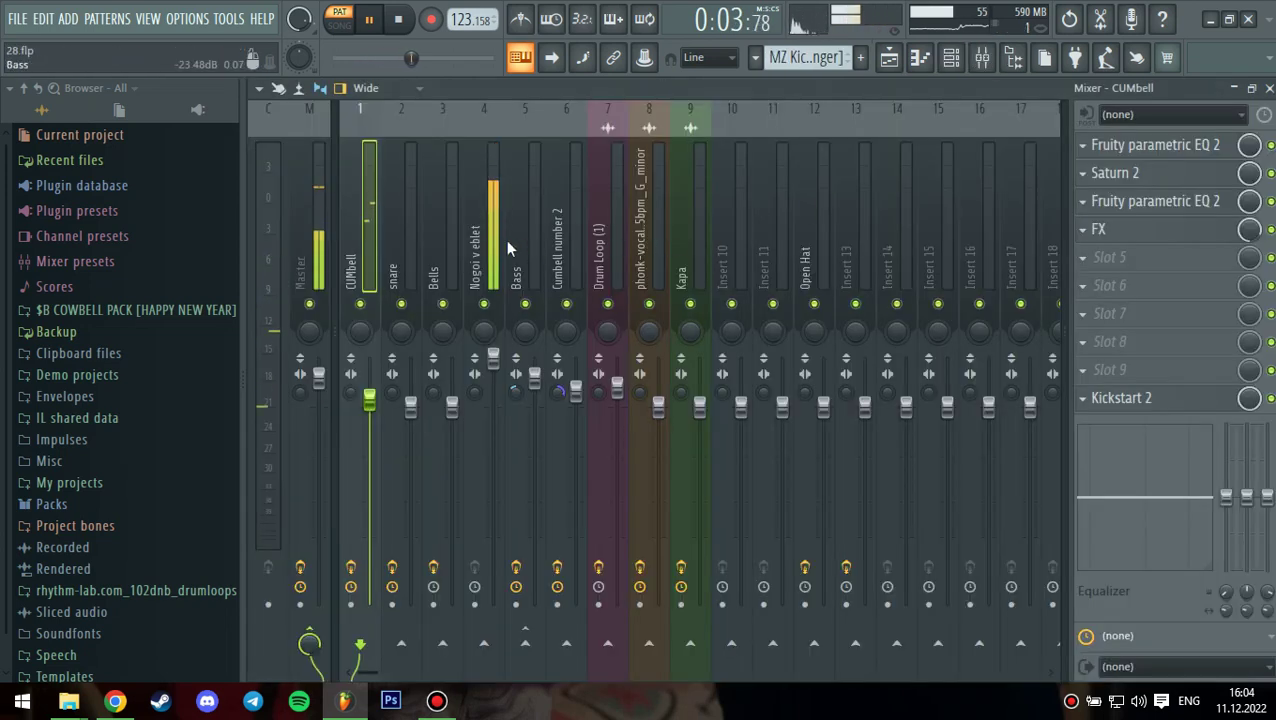
pyautogui.click(474, 239)
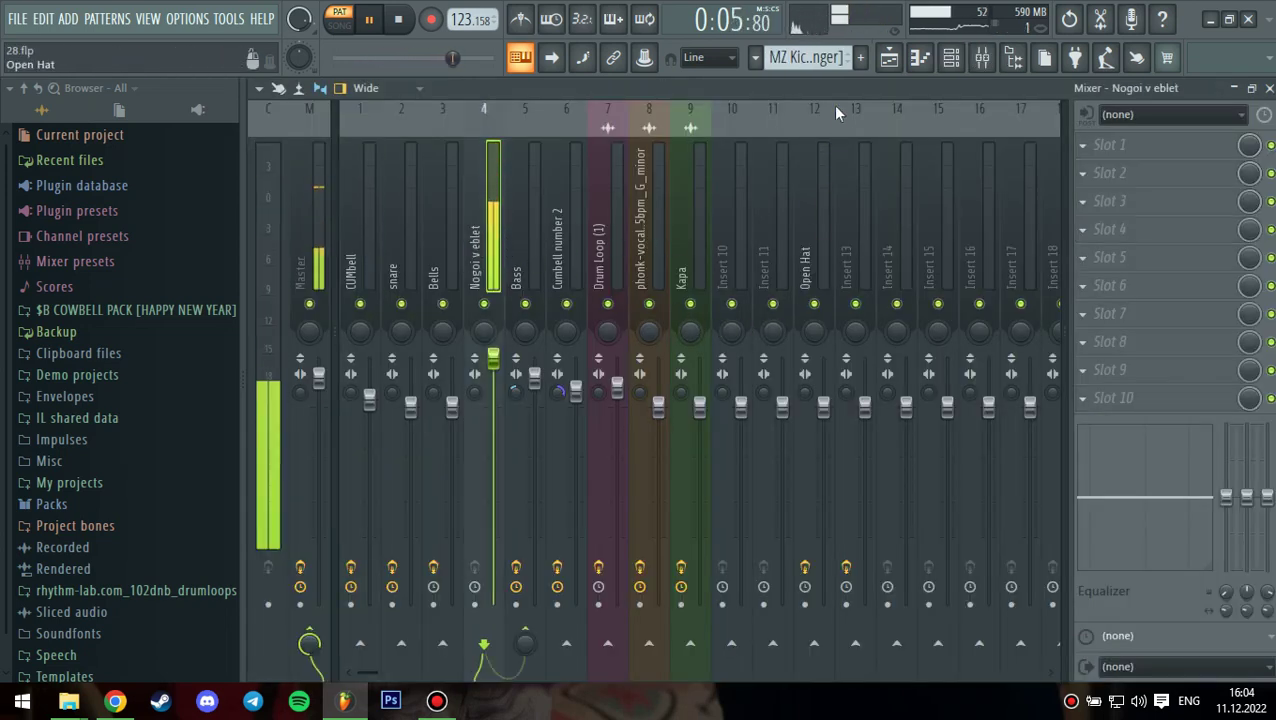
# - Play the SNARE (9) pattern from the playlist and show the effect slots of the snare mixer track
pyautogui.click(889, 60)
pyautogui.click(671, 278)
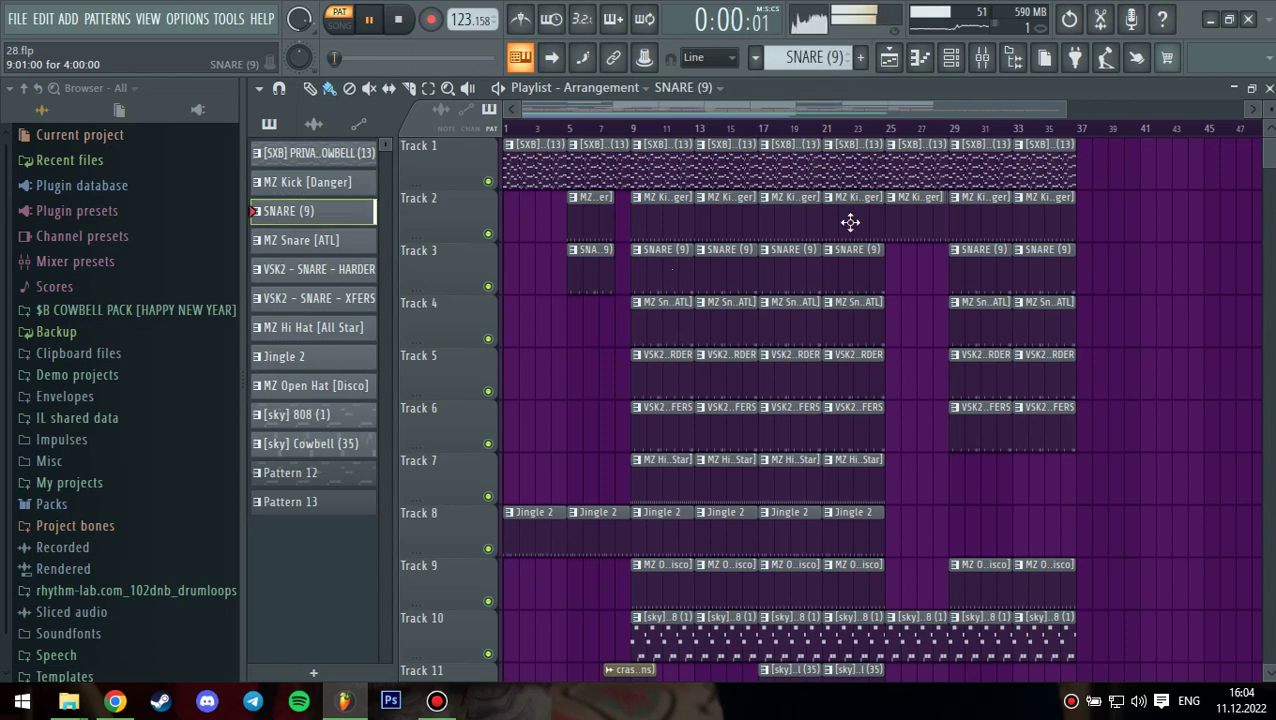
pyautogui.click(983, 59)
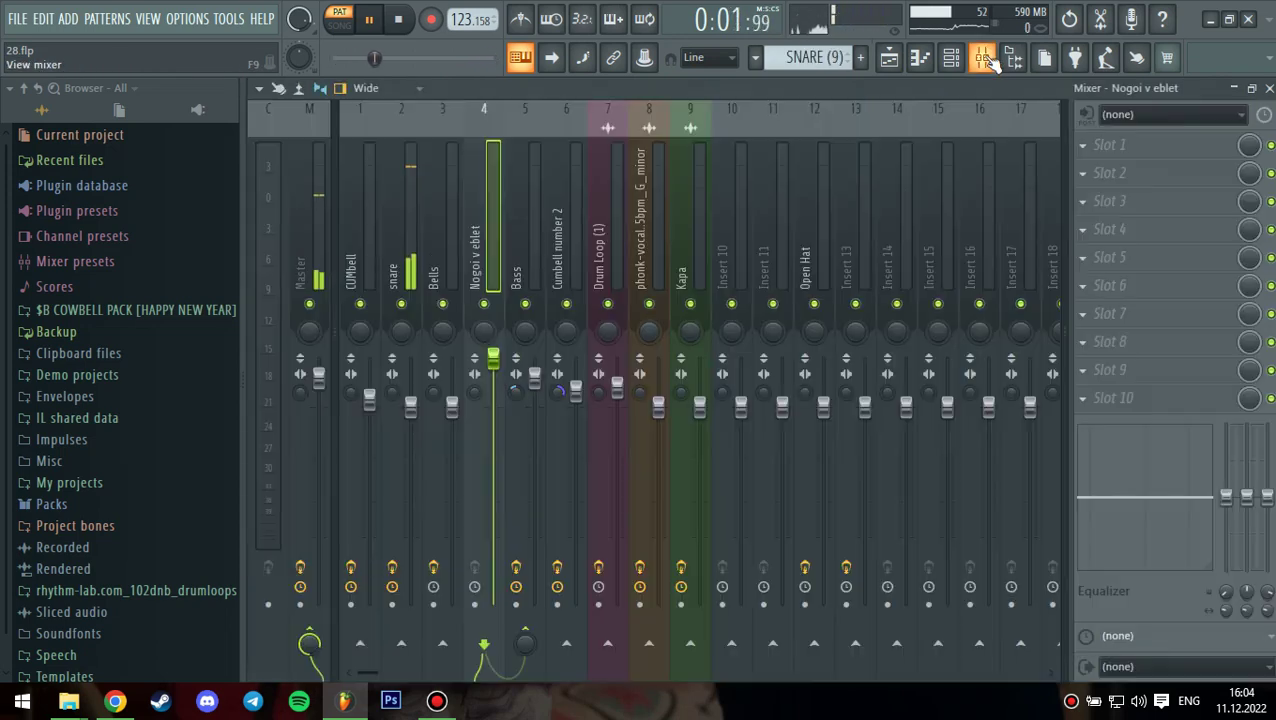
pyautogui.click(397, 247)
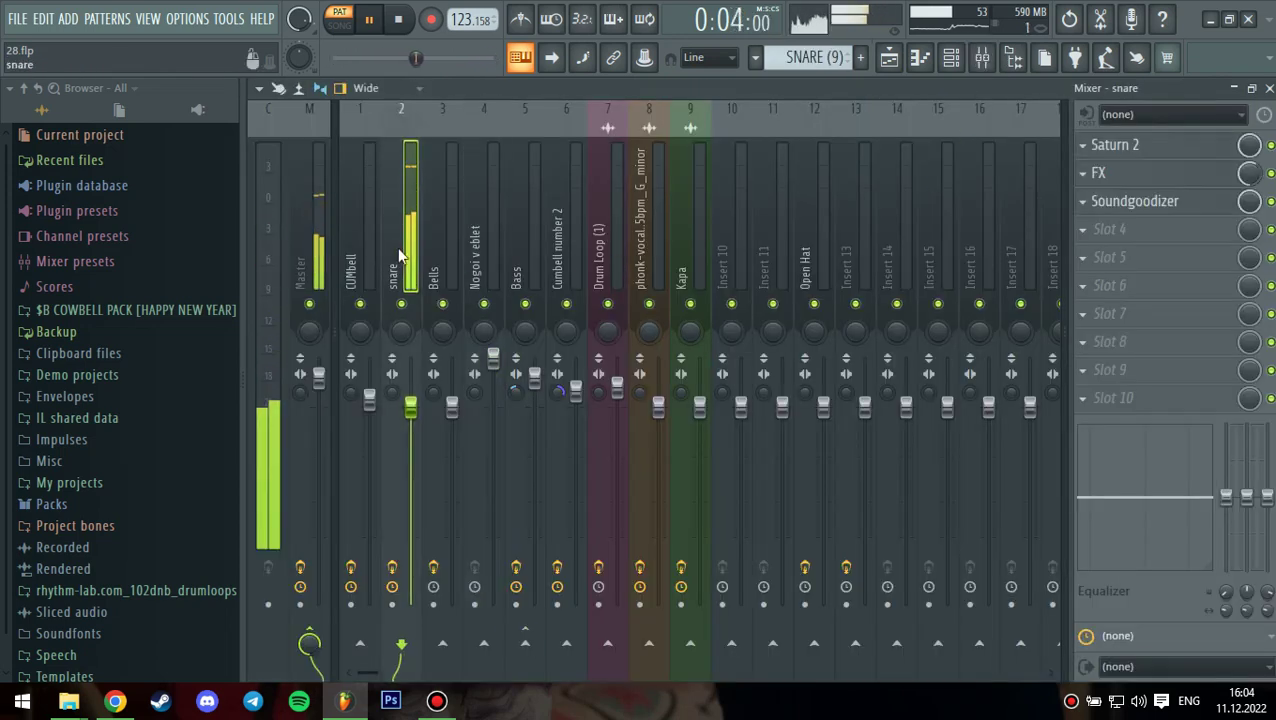
# - Inspect the Saturn 2, FX and Soundgoodizer effects on the snare mixer track
pyautogui.click(1128, 145)
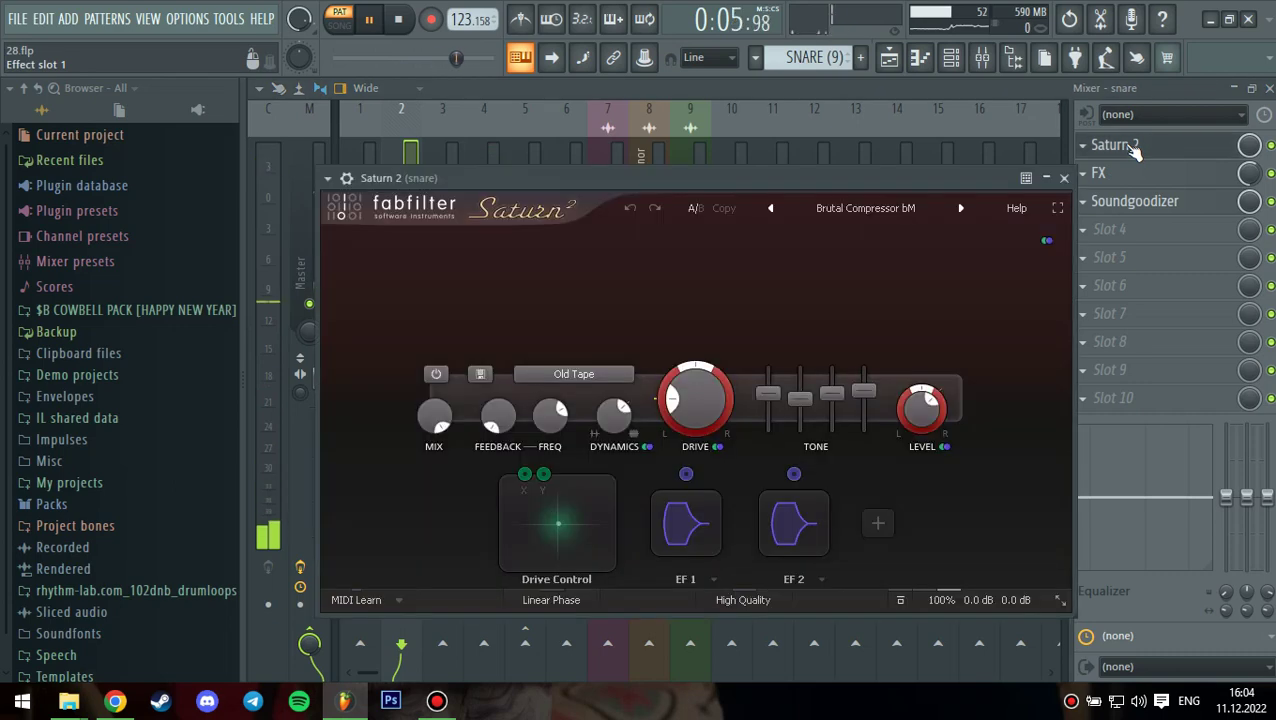
pyautogui.click(1066, 179)
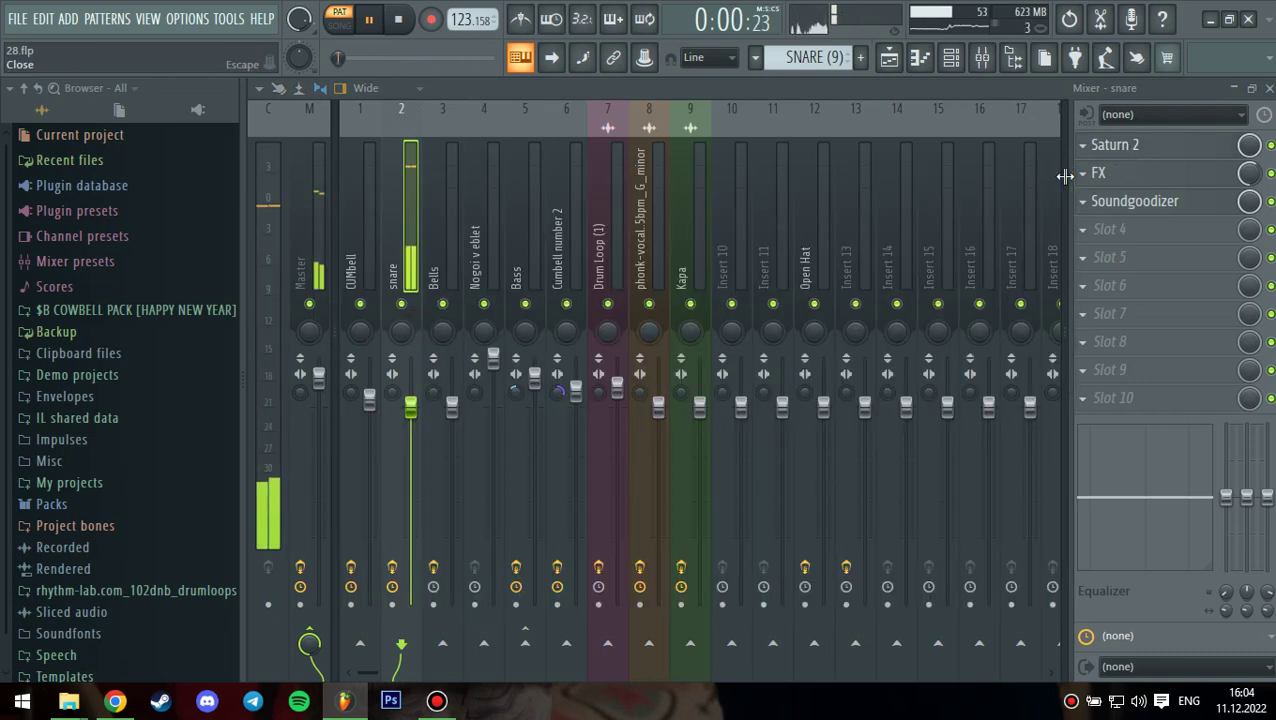
pyautogui.click(1122, 174)
pyautogui.click(796, 167)
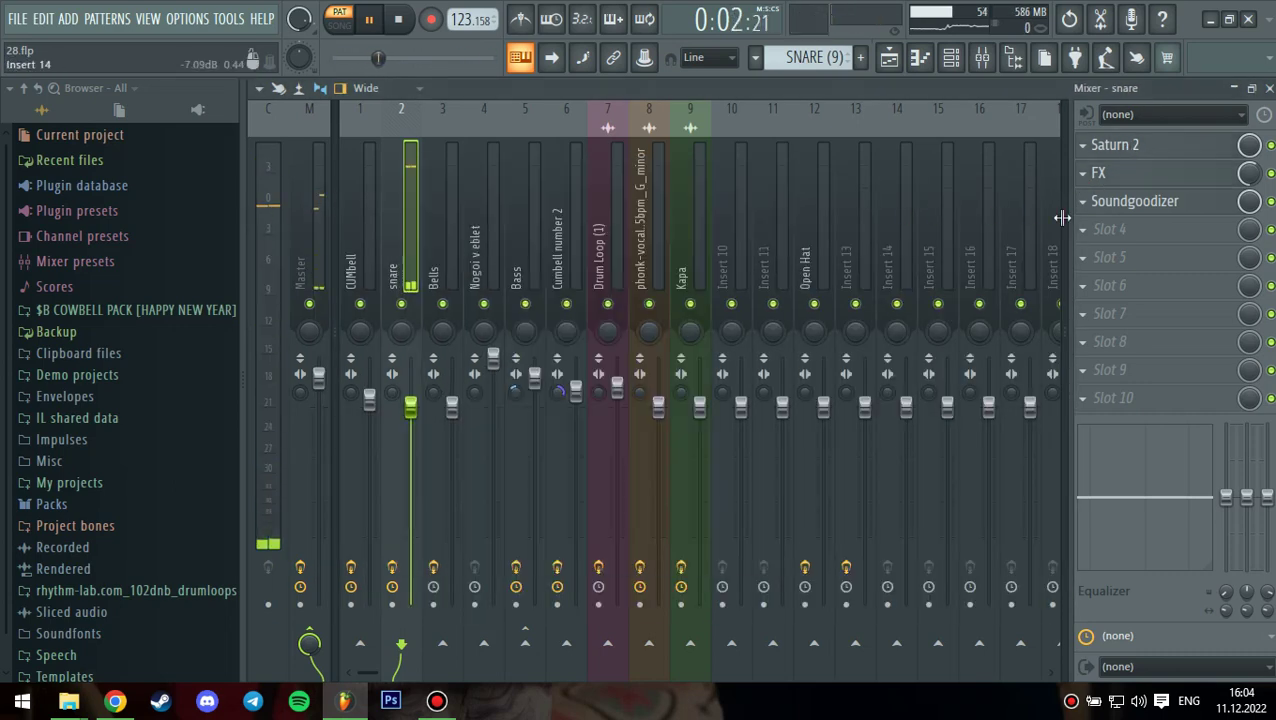
pyautogui.click(1100, 201)
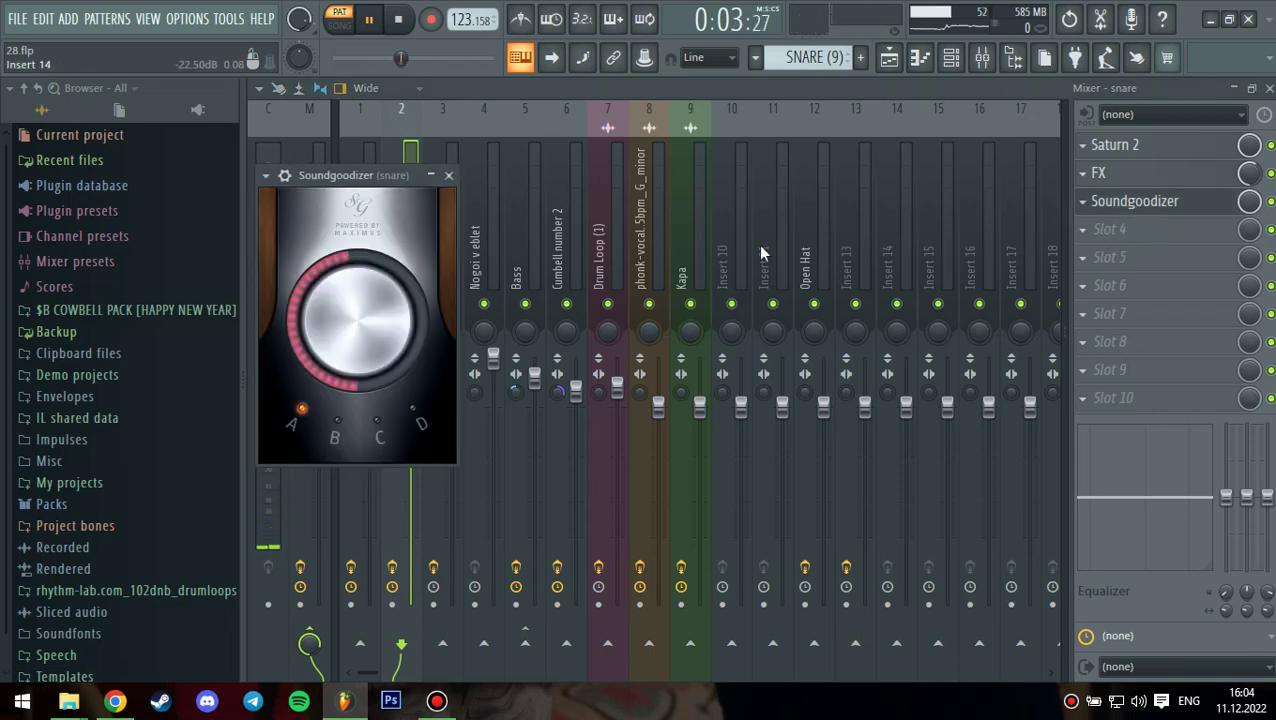
pyautogui.click(452, 176)
# - Audition the MZ Snare [ATL], VSK2 - SNARE - HARDER and VSK2 - SNARE - XFERS patterns, viewing the HARDER pattern in the piano roll
pyautogui.click(888, 60)
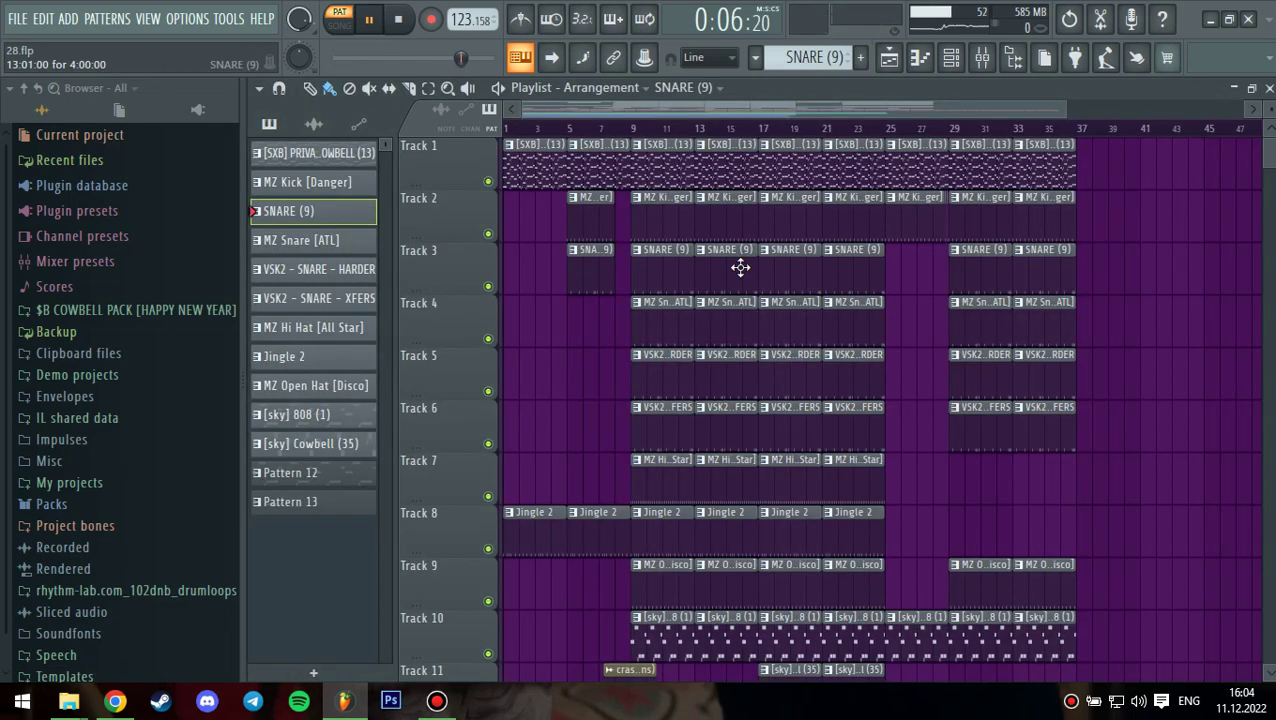
pyautogui.scroll(-2, 740, 267)
pyautogui.click(666, 236)
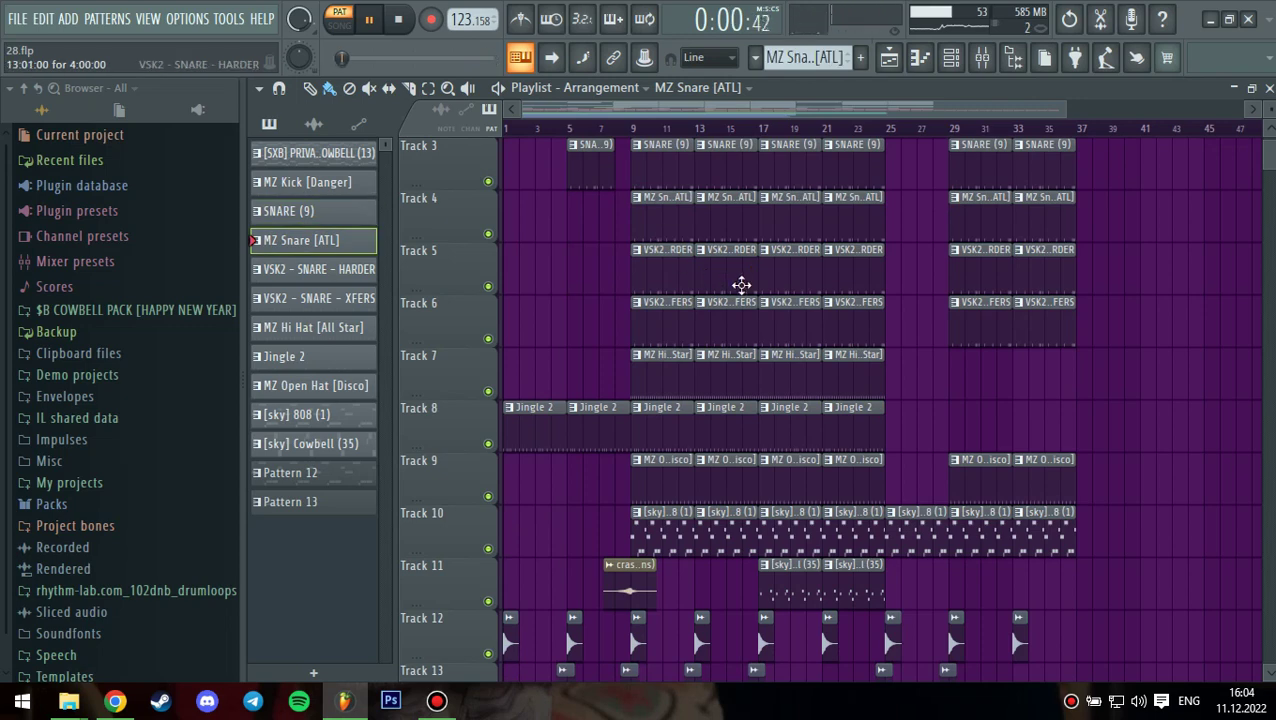
pyautogui.click(676, 275)
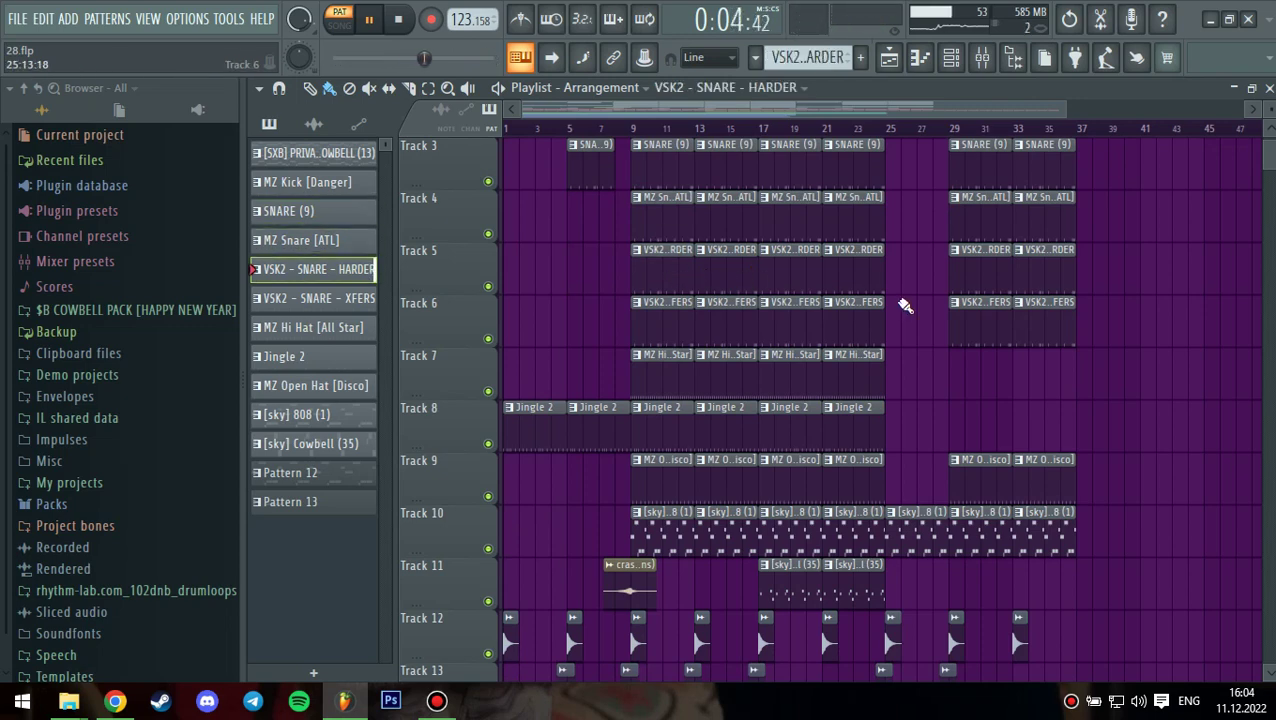
pyautogui.doubleClick(656, 281)
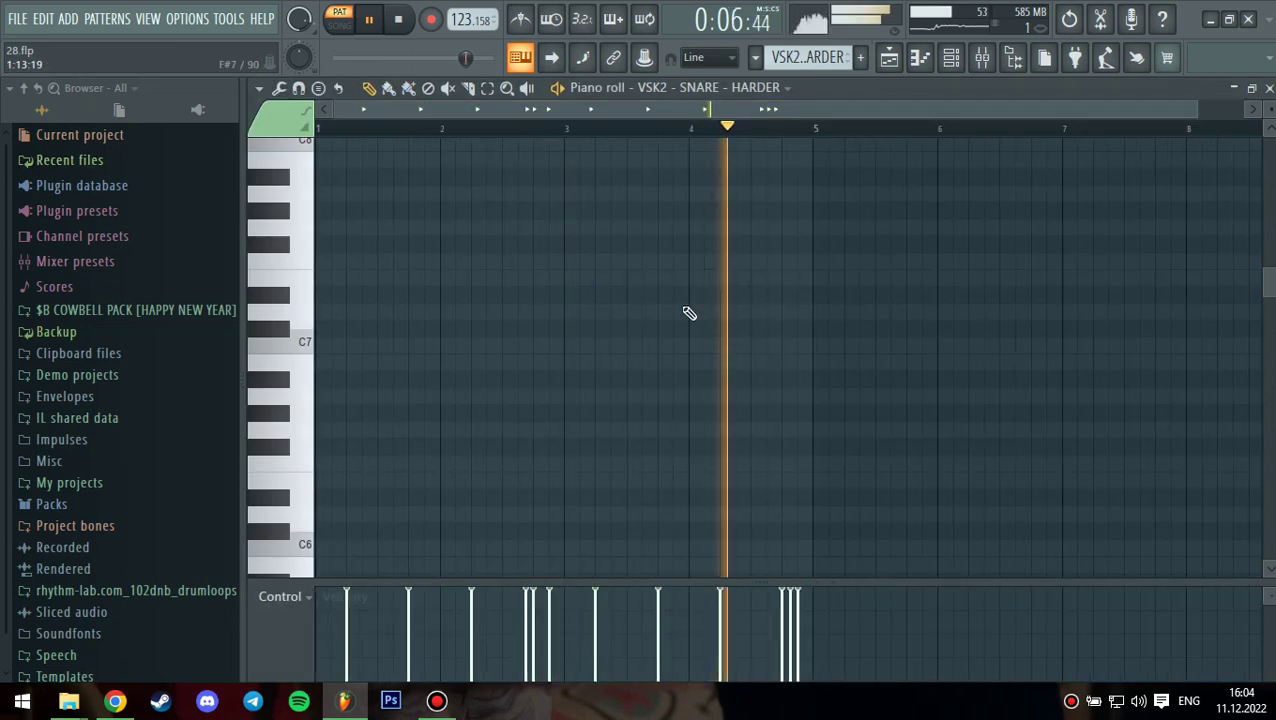
pyautogui.click(882, 68)
pyautogui.click(653, 339)
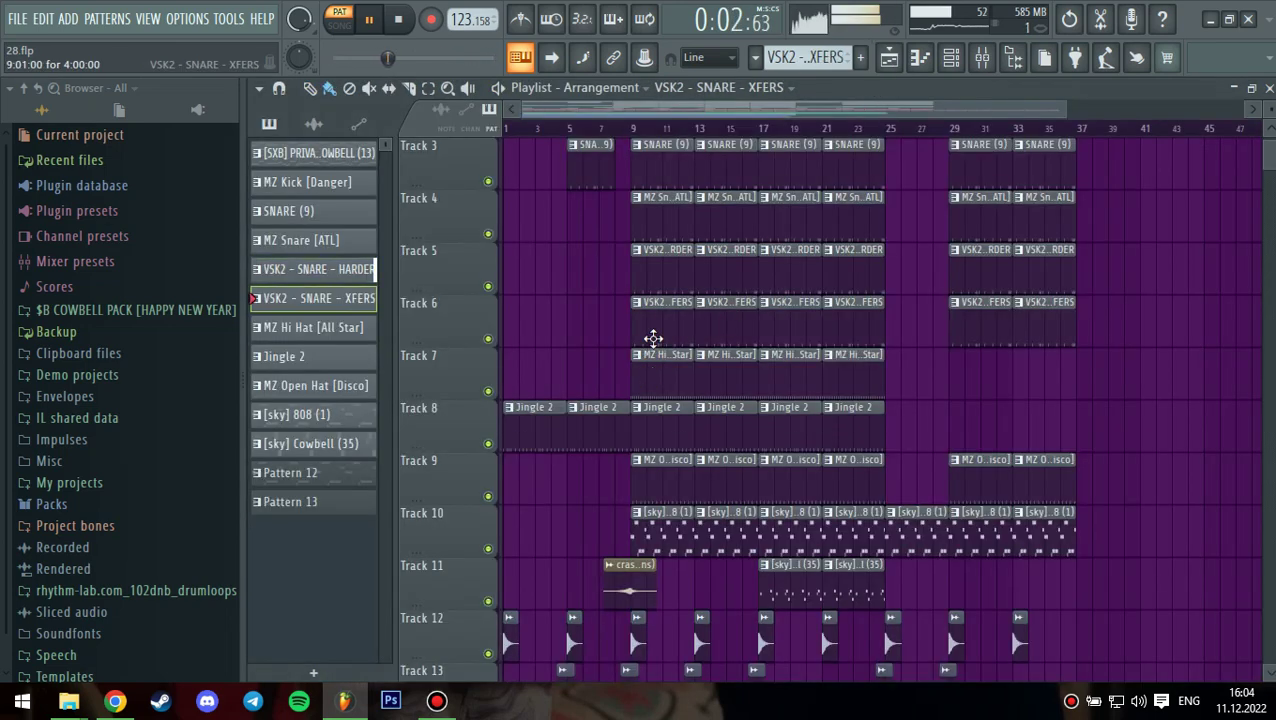
# - Play the MZ Hi Hat [All Star] pattern from the playlist and look through the mixer for its track
pyautogui.scroll(-2, 690, 344)
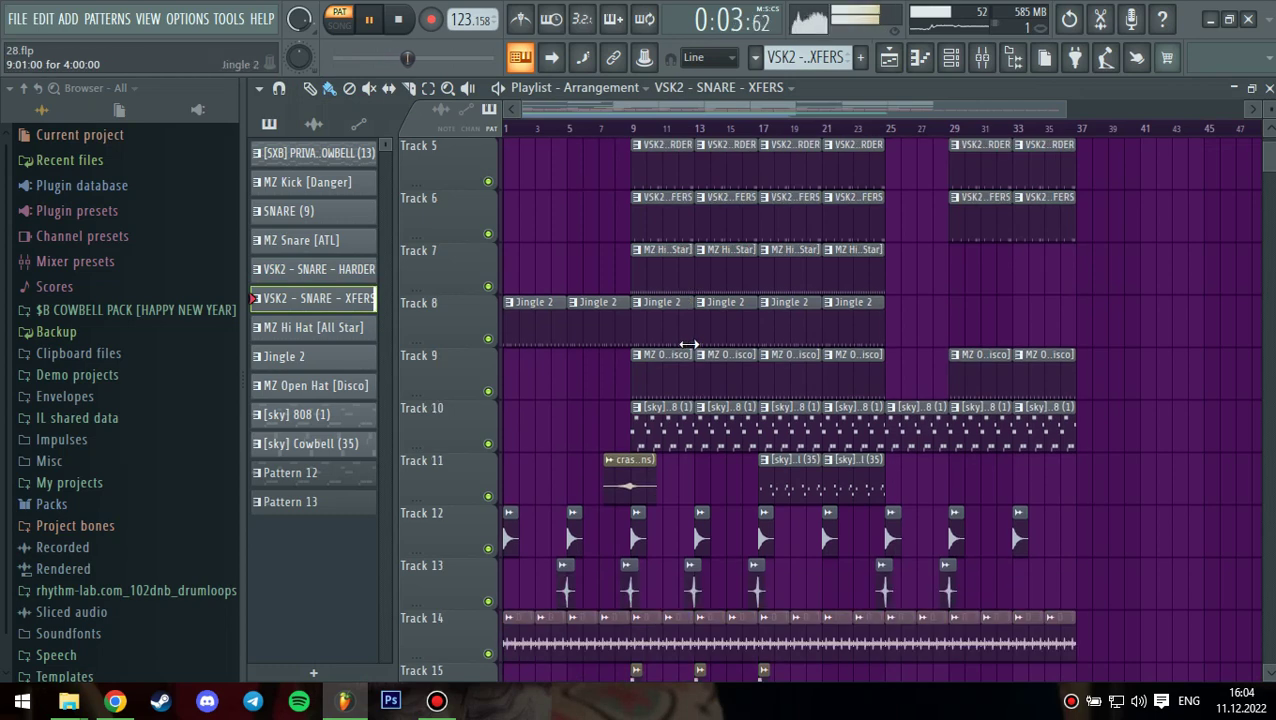
pyautogui.click(667, 278)
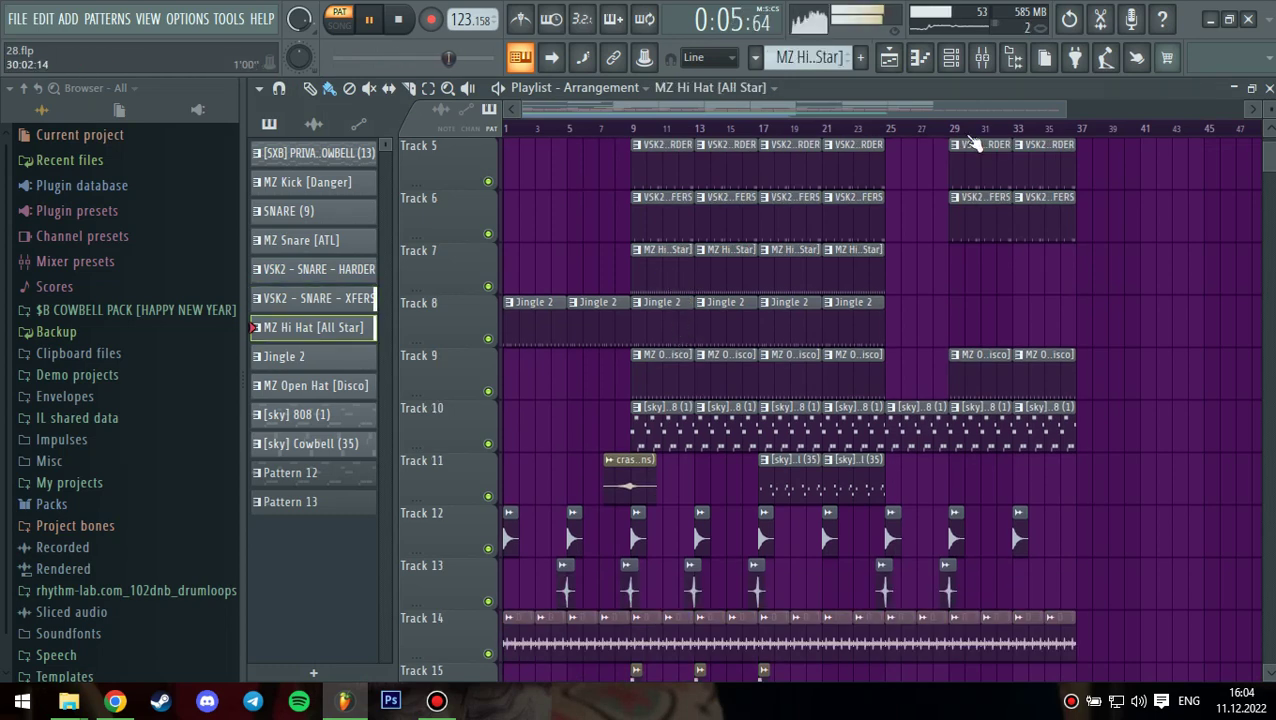
pyautogui.click(988, 62)
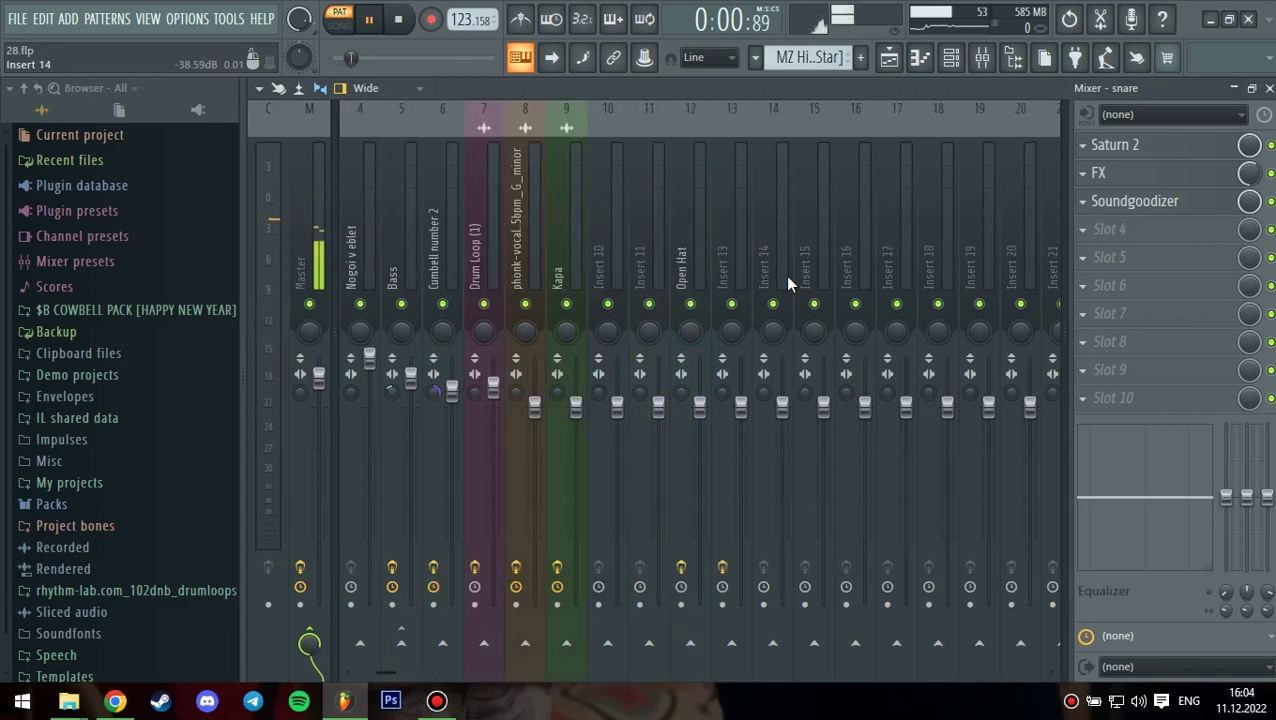
# - Play the Jingle 2 pattern from the playlist and show the effect slots of the Bells mixer track
pyautogui.click(889, 57)
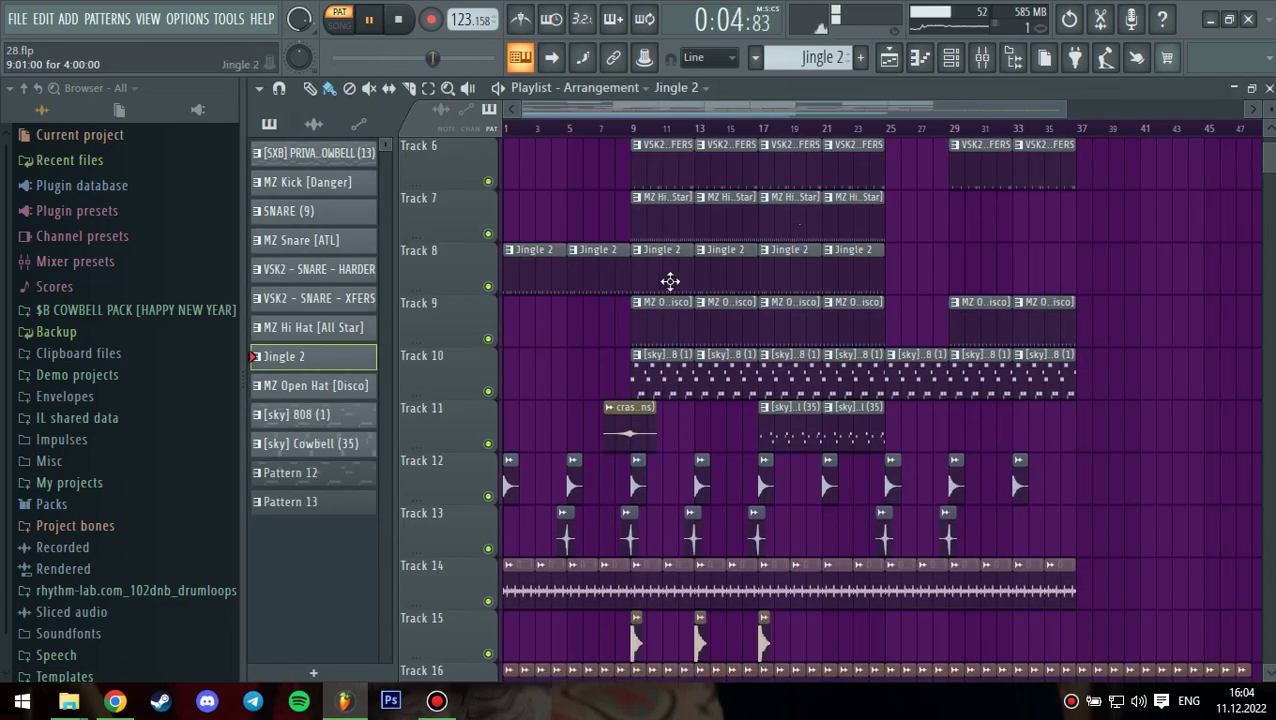
pyautogui.click(993, 61)
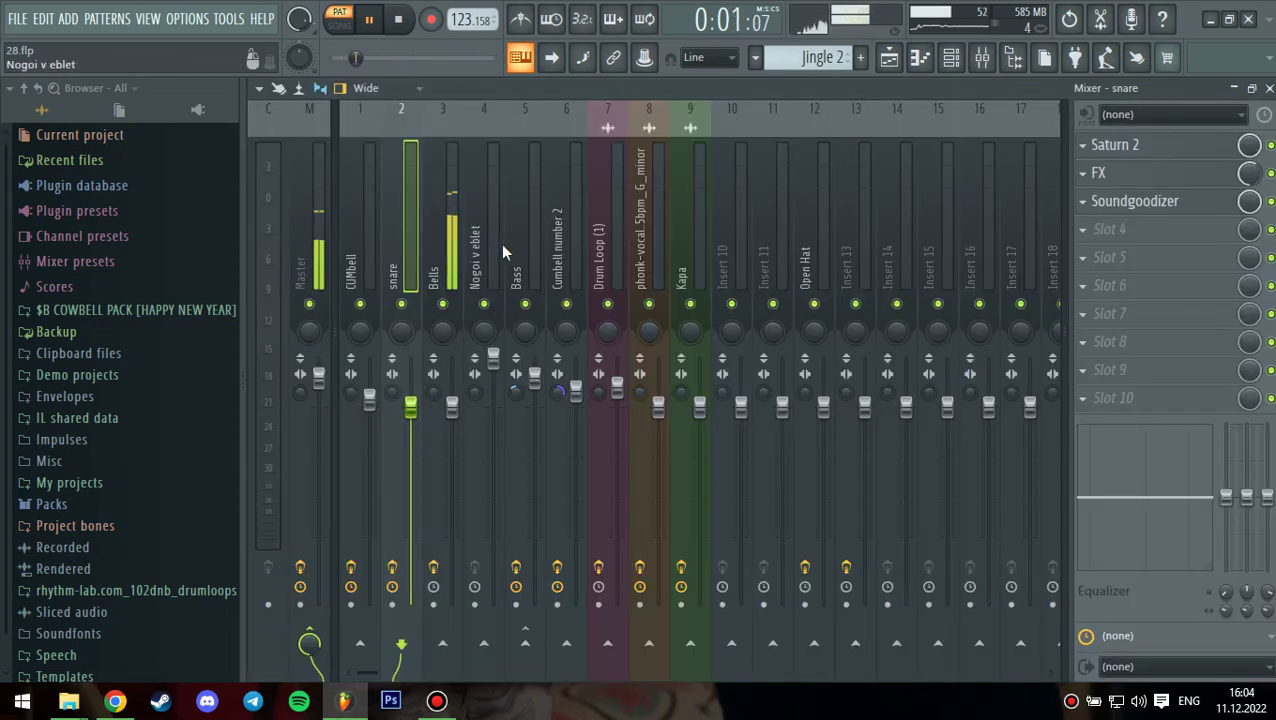
pyautogui.click(460, 232)
# - Inspect the FX and Fruity Reeverb 2 effects on the Bells mixer track
pyautogui.click(1134, 152)
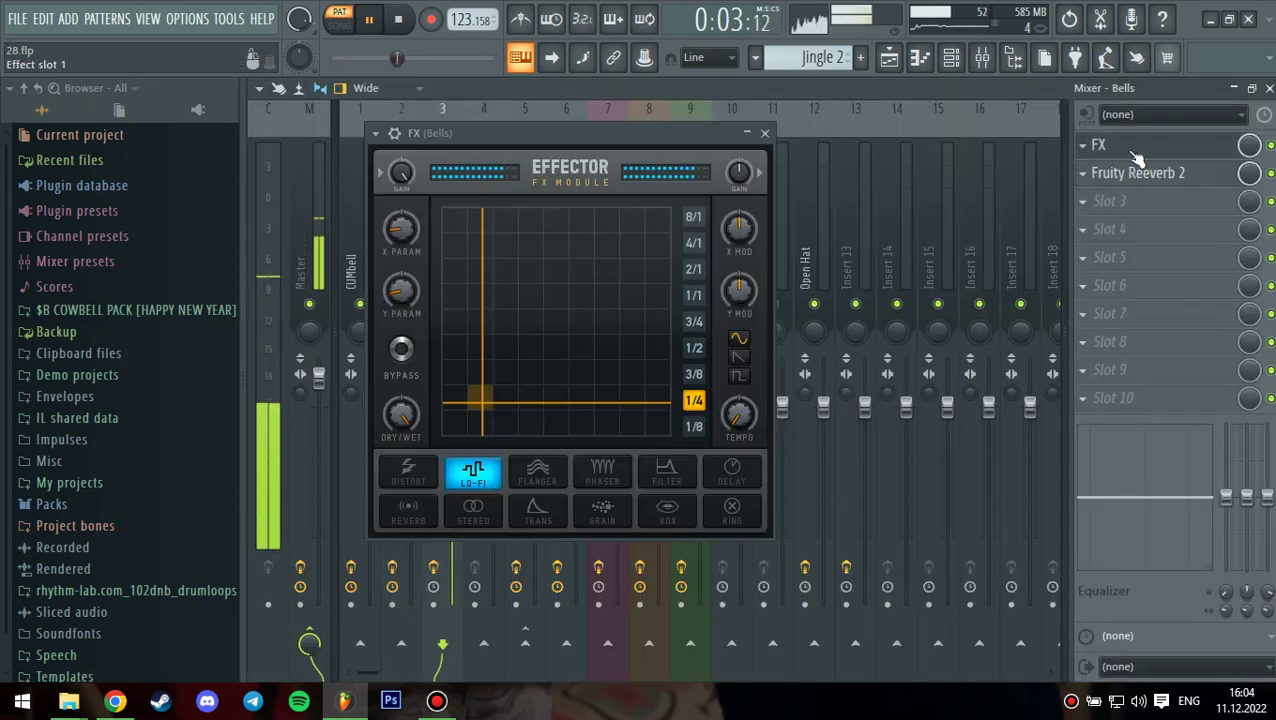
pyautogui.click(765, 133)
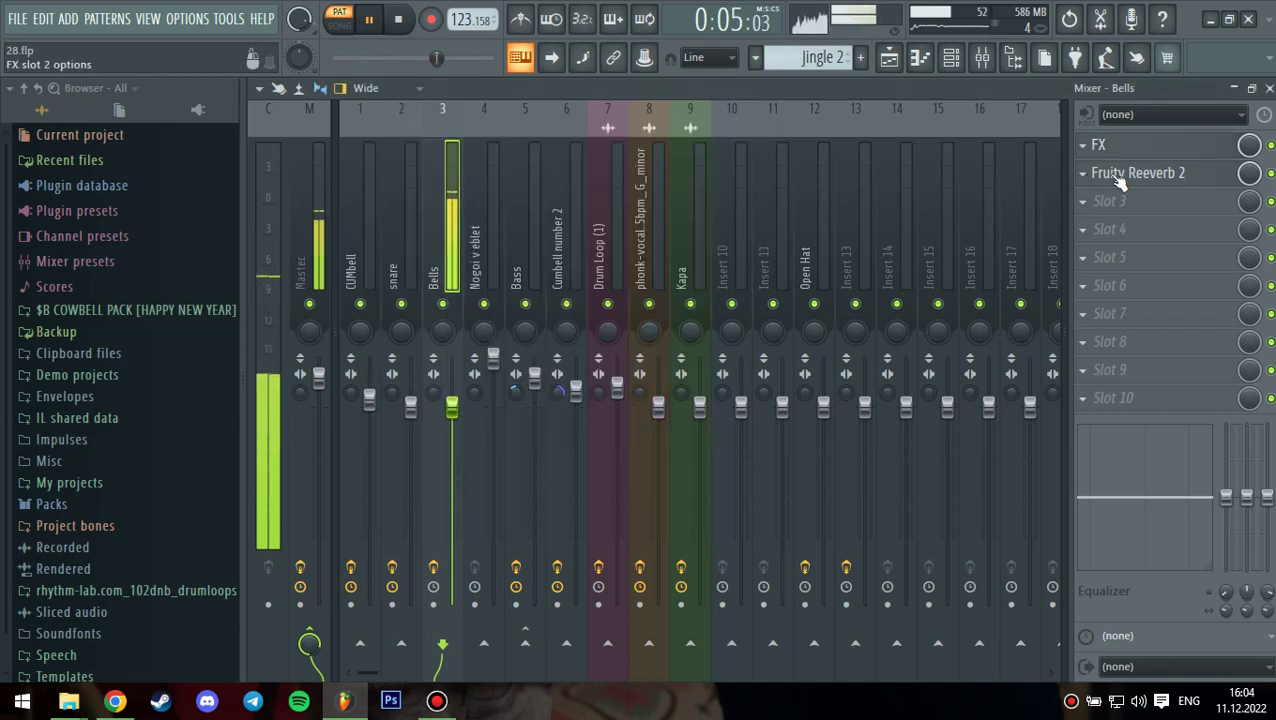
pyautogui.click(1120, 178)
pyautogui.click(772, 196)
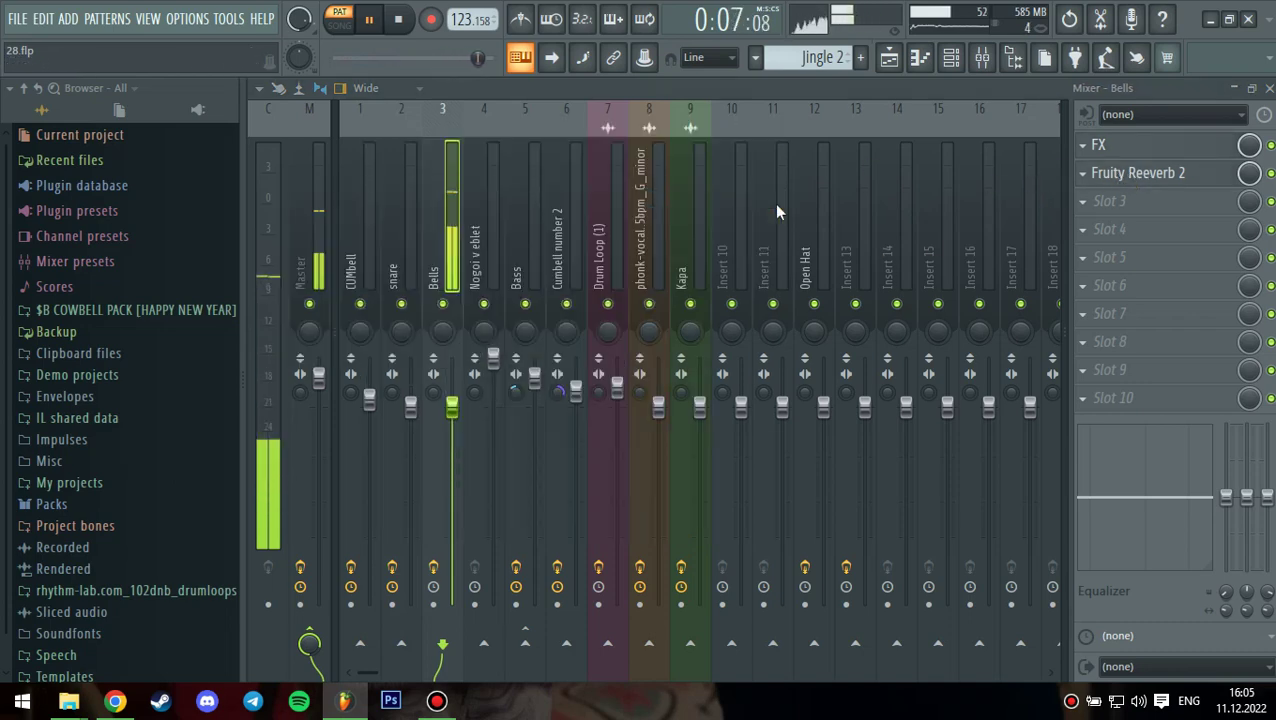
# - Toggle the bypass of the FX module on the Bells track to compare its sound, and close the effect
pyautogui.click(1134, 150)
pyautogui.click(401, 350)
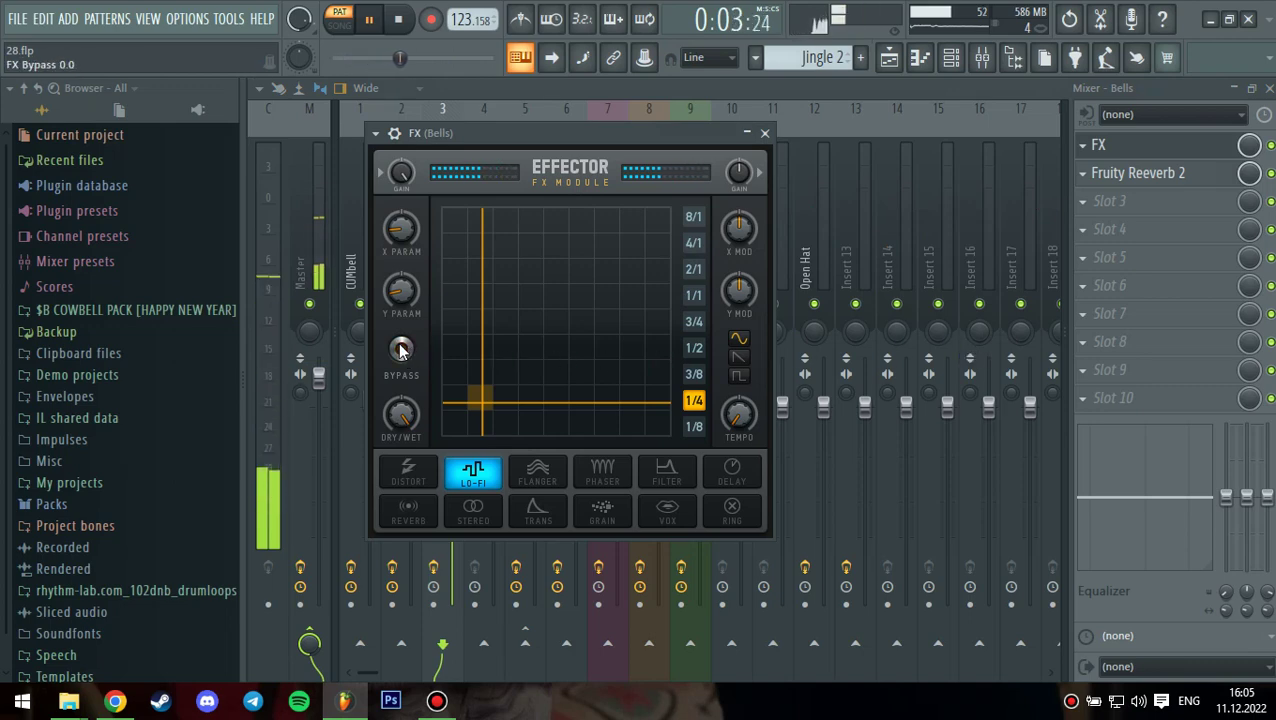
pyautogui.click(765, 133)
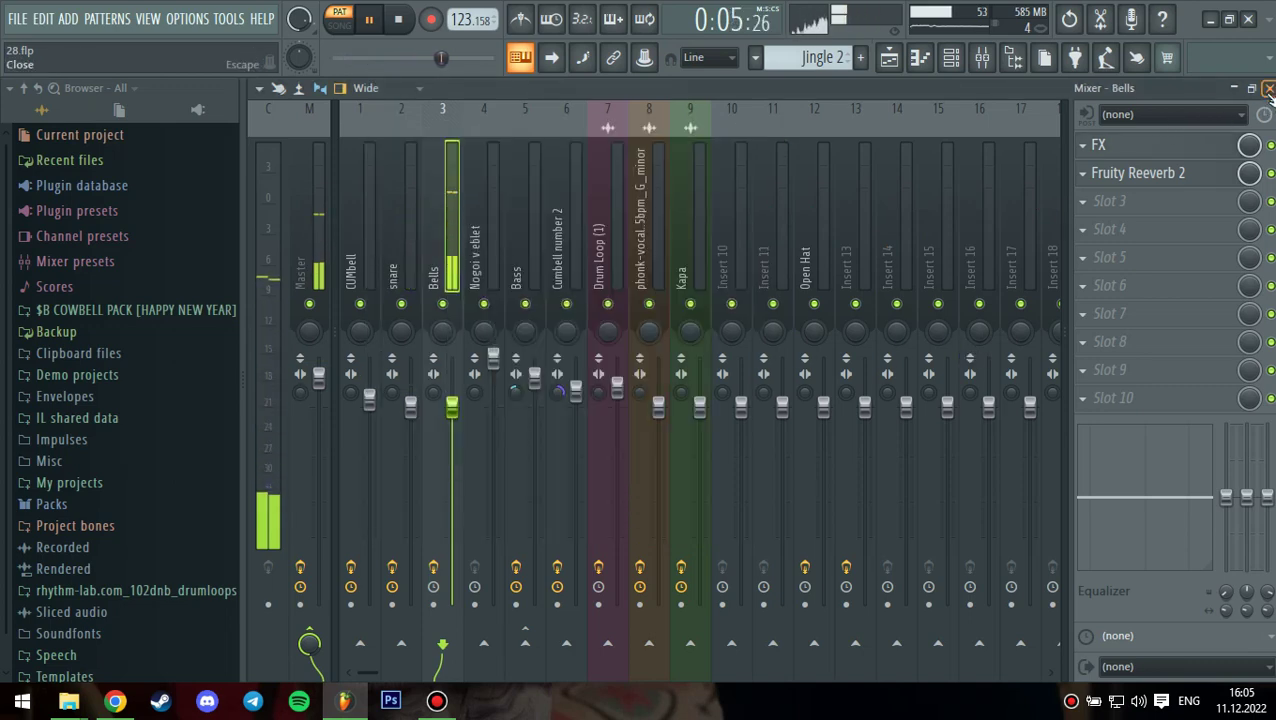
# - Open the MZ Open Hat [Disco] pattern from the playlist in the piano roll and play it
pyautogui.click(1269, 88)
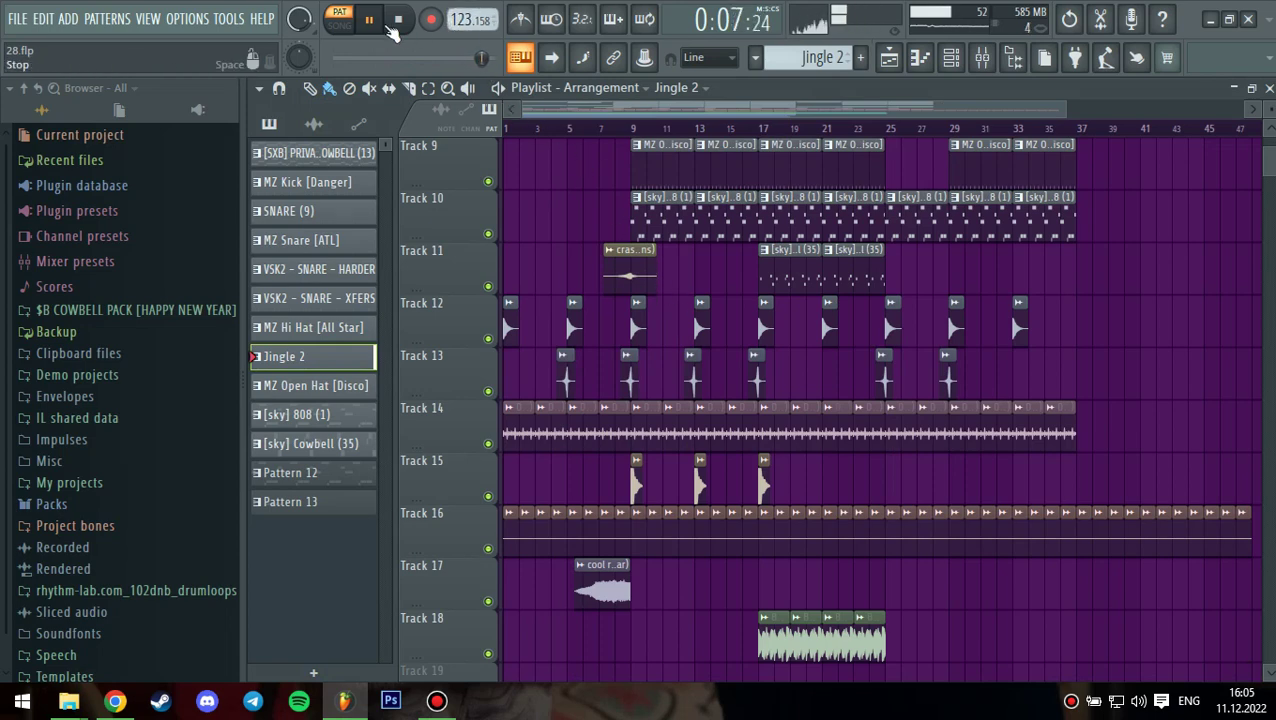
pyautogui.scroll(2, 739, 284)
pyautogui.doubleClick(681, 268)
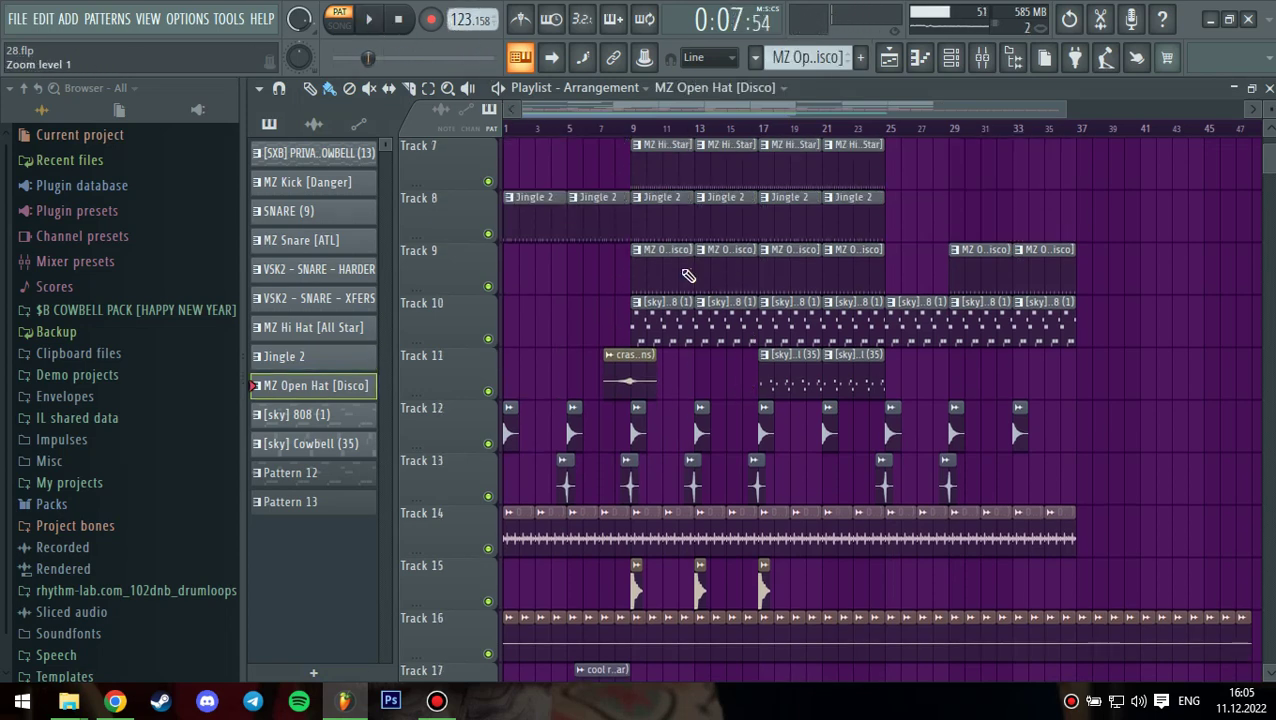
pyautogui.press('space')
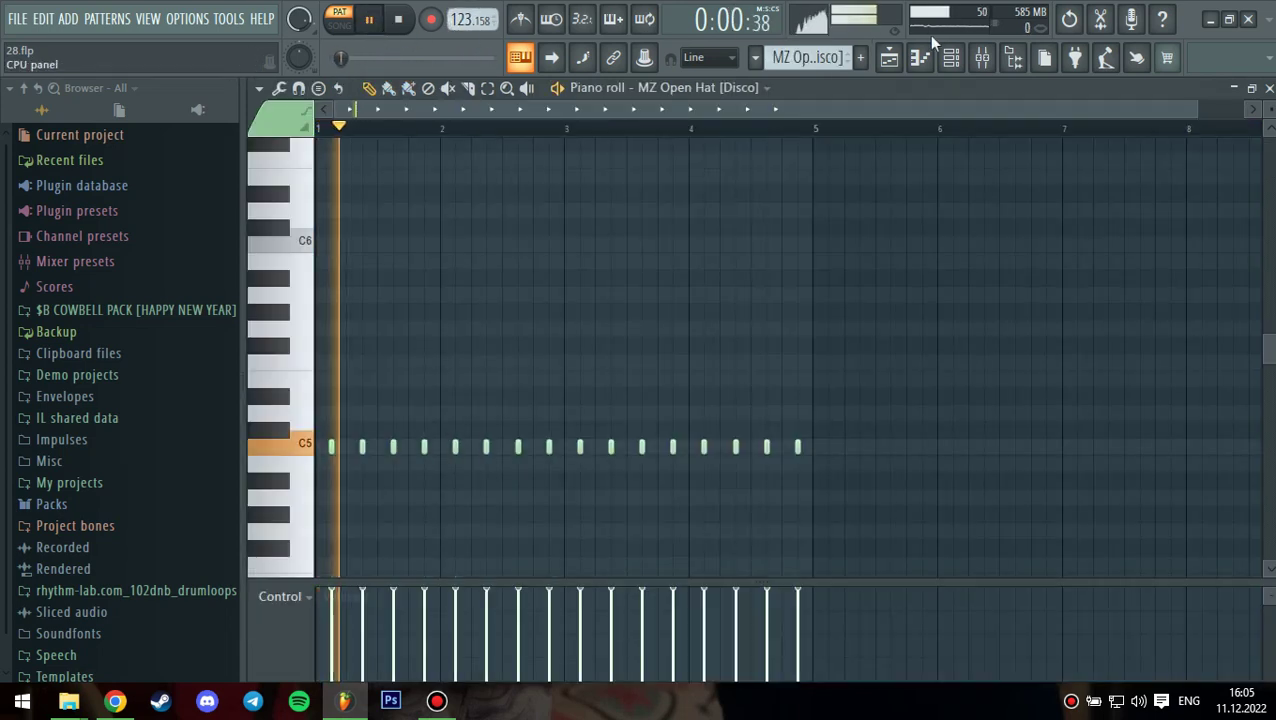
# - Inspect the Fruity Reeverb 2 effect on the Open Hat mixer track, then put the mixer away
pyautogui.click(985, 58)
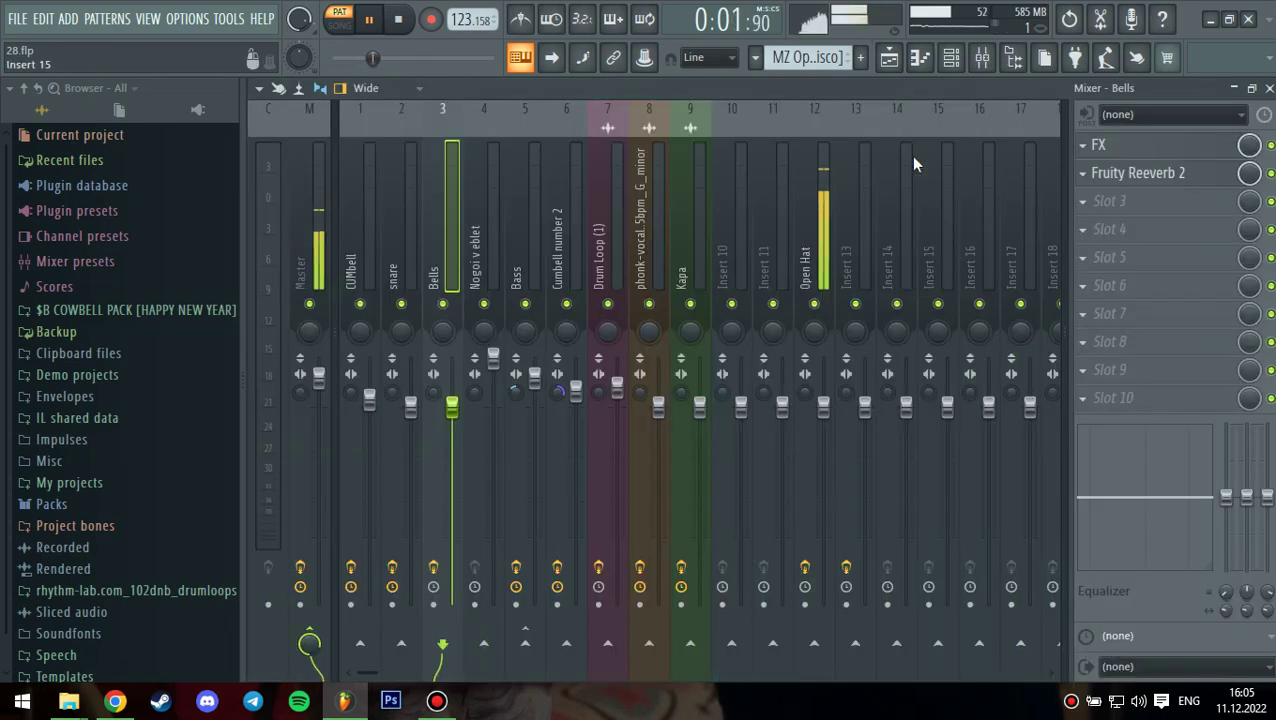
pyautogui.click(818, 238)
pyautogui.click(1138, 145)
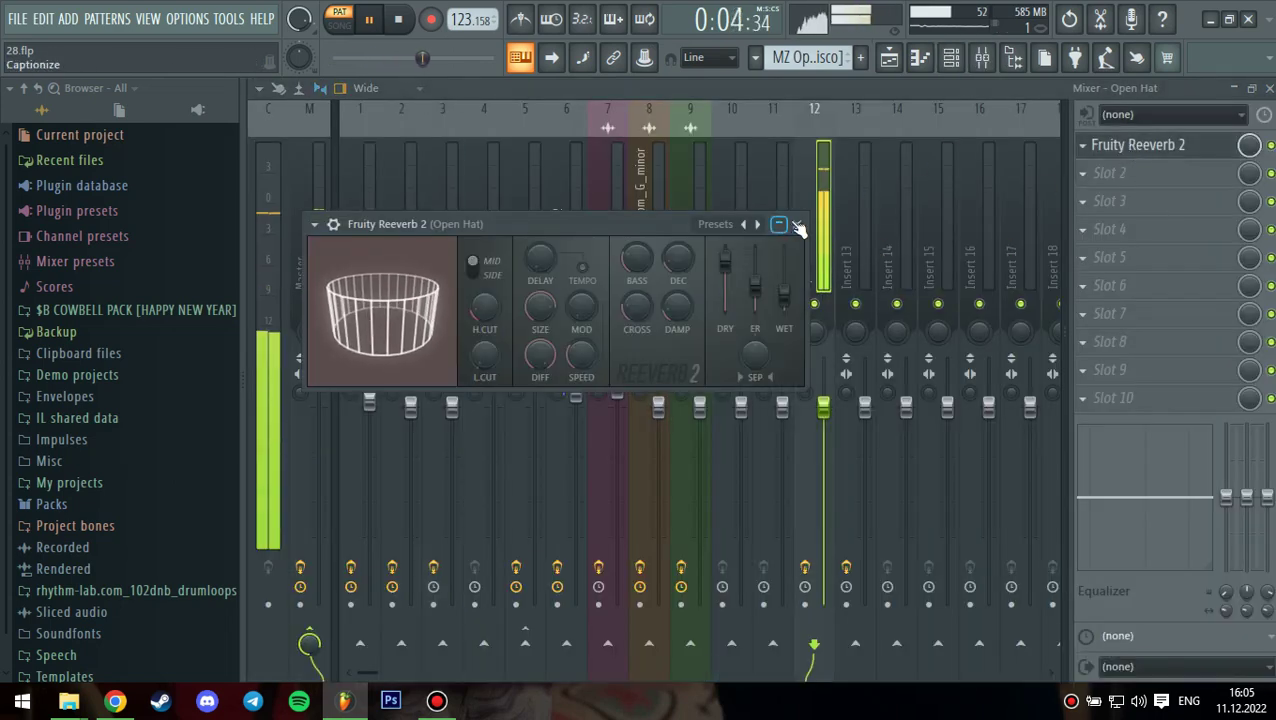
pyautogui.click(797, 224)
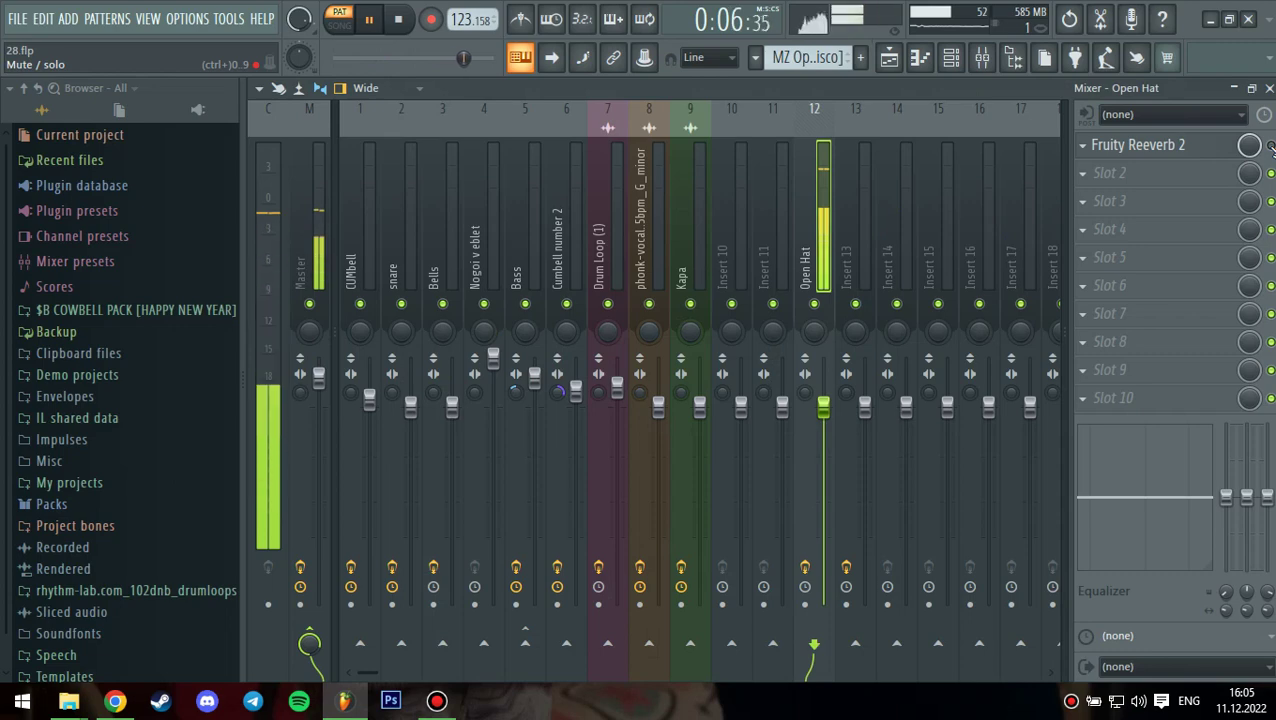
pyautogui.click(1235, 88)
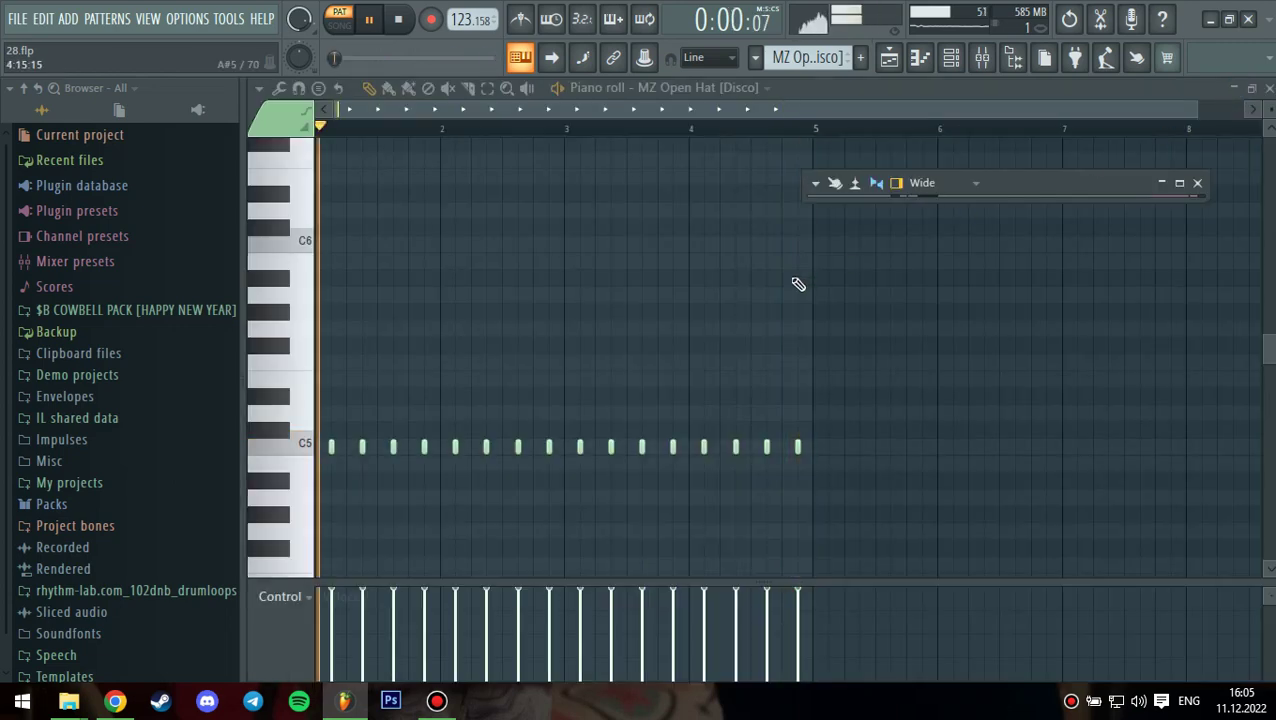
# - Open the [sky] 808 (1) pattern from the playlist and play its notes from the start
pyautogui.click(887, 60)
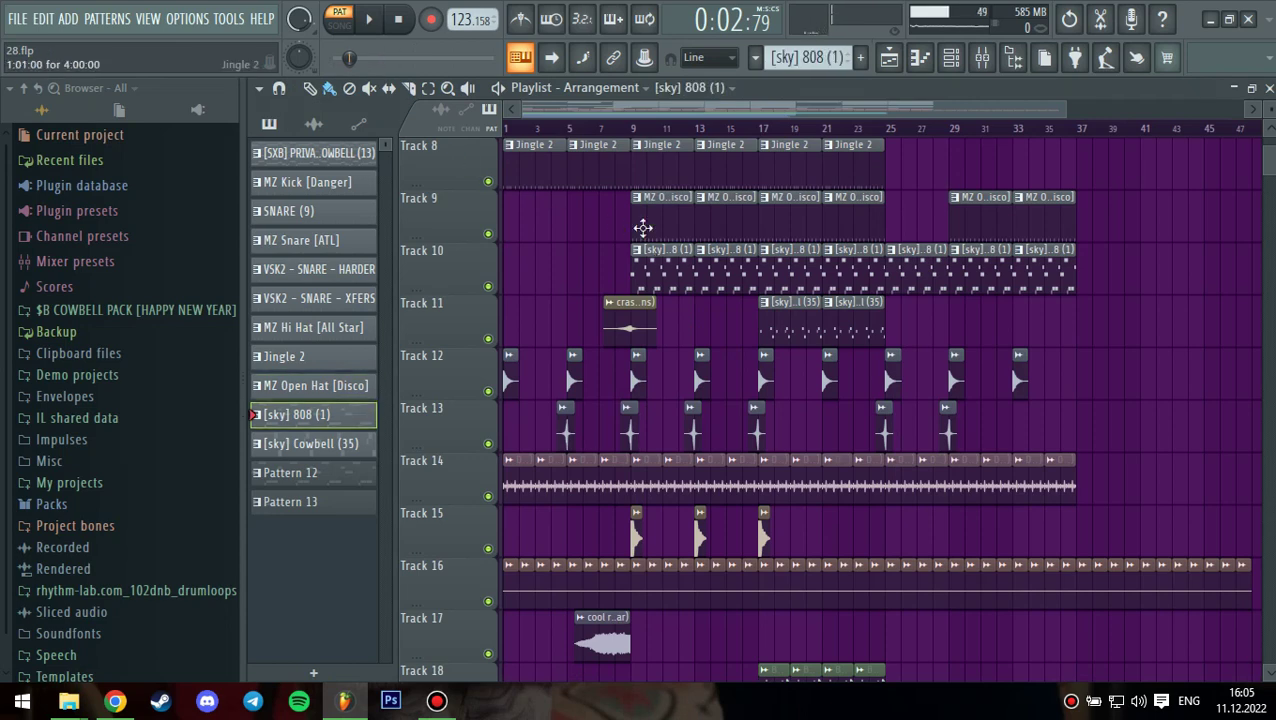
pyautogui.doubleClick(680, 262)
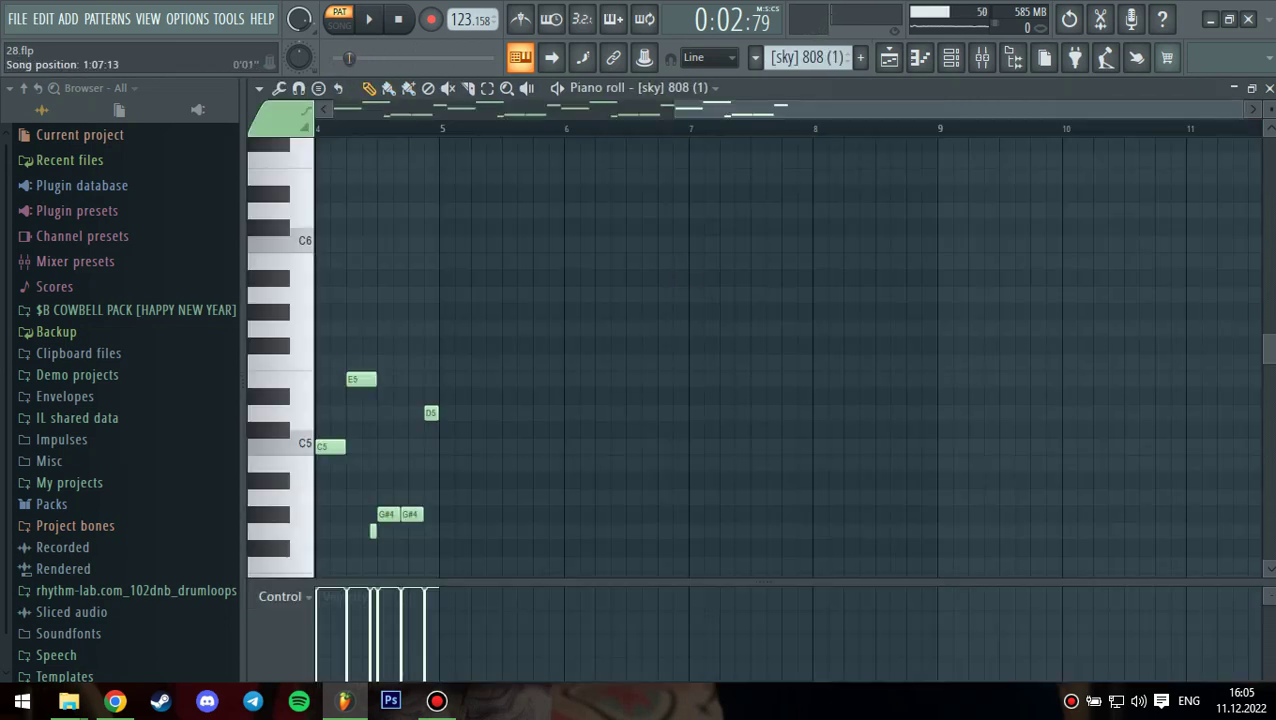
pyautogui.moveTo(349, 59); pyautogui.dragTo(333, 59)
pyautogui.click(372, 23)
pyautogui.scroll(-1, 821, 202)
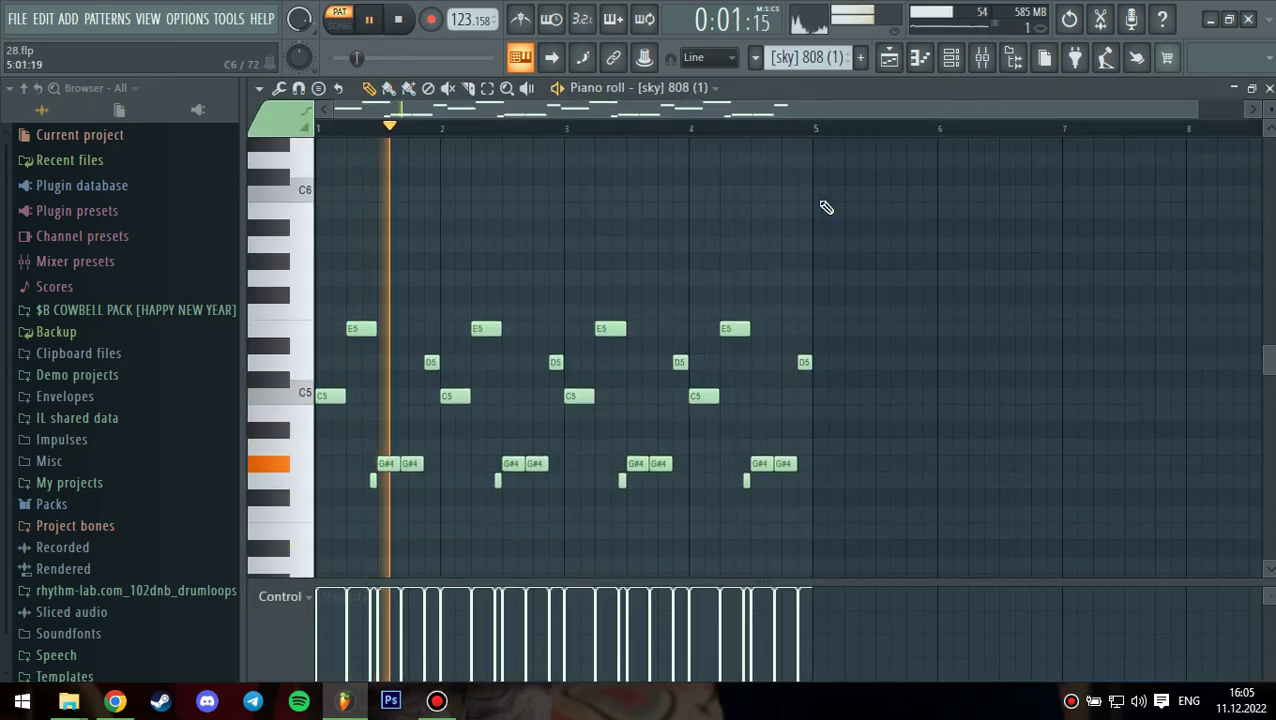
# - Solo playlist Track 10 together with the kick on Track 2 and loop bars 13 to 17 of the song
pyautogui.click(889, 57)
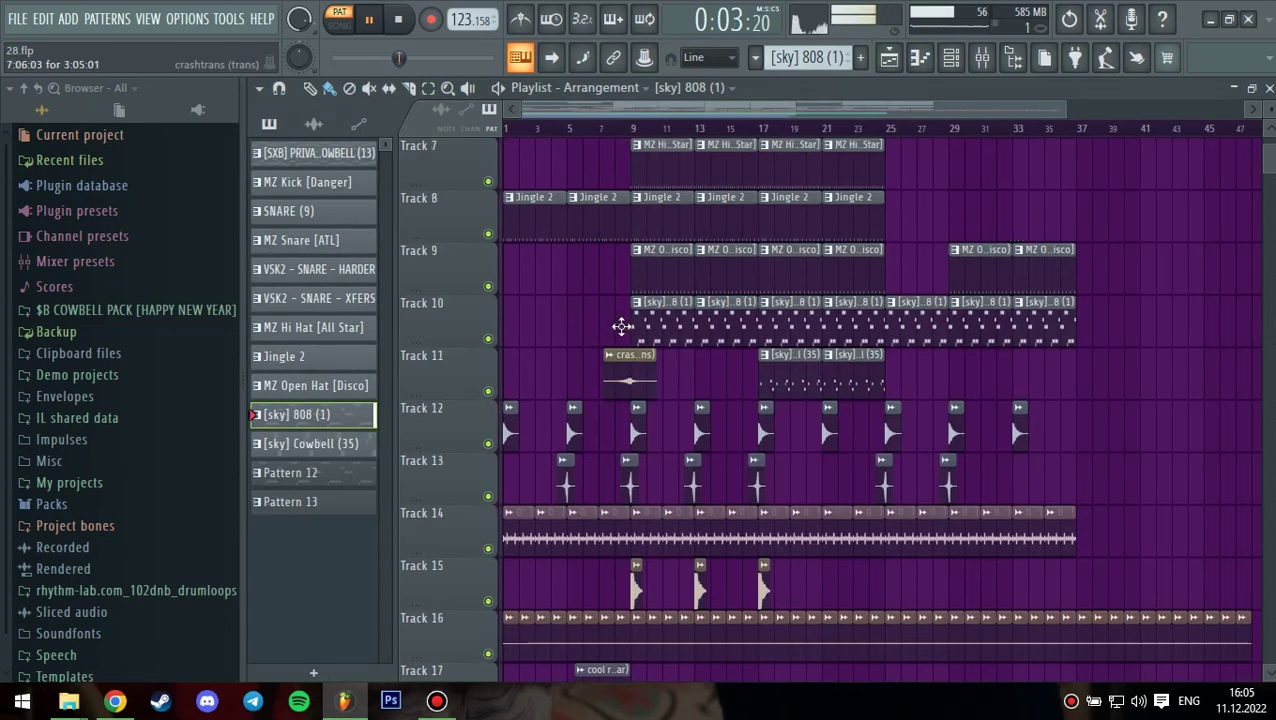
pyautogui.rightClick(488, 339)
pyautogui.scroll(5, 605, 360)
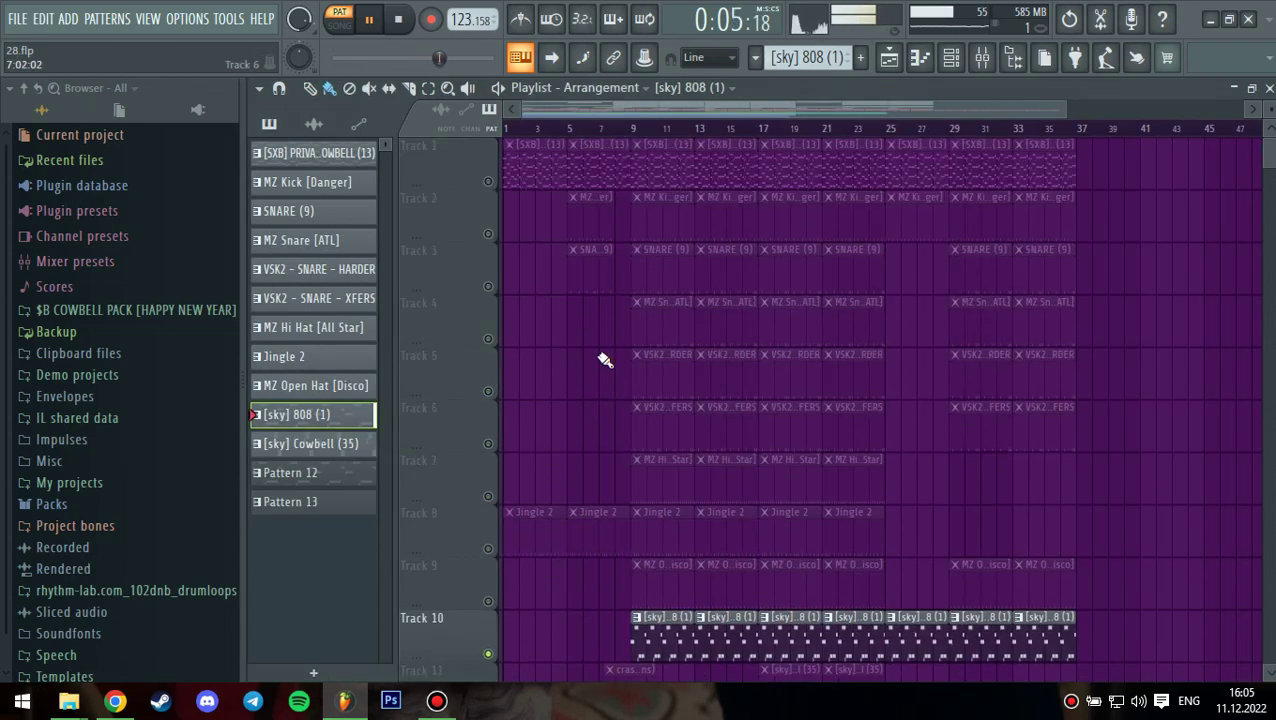
pyautogui.click(488, 234)
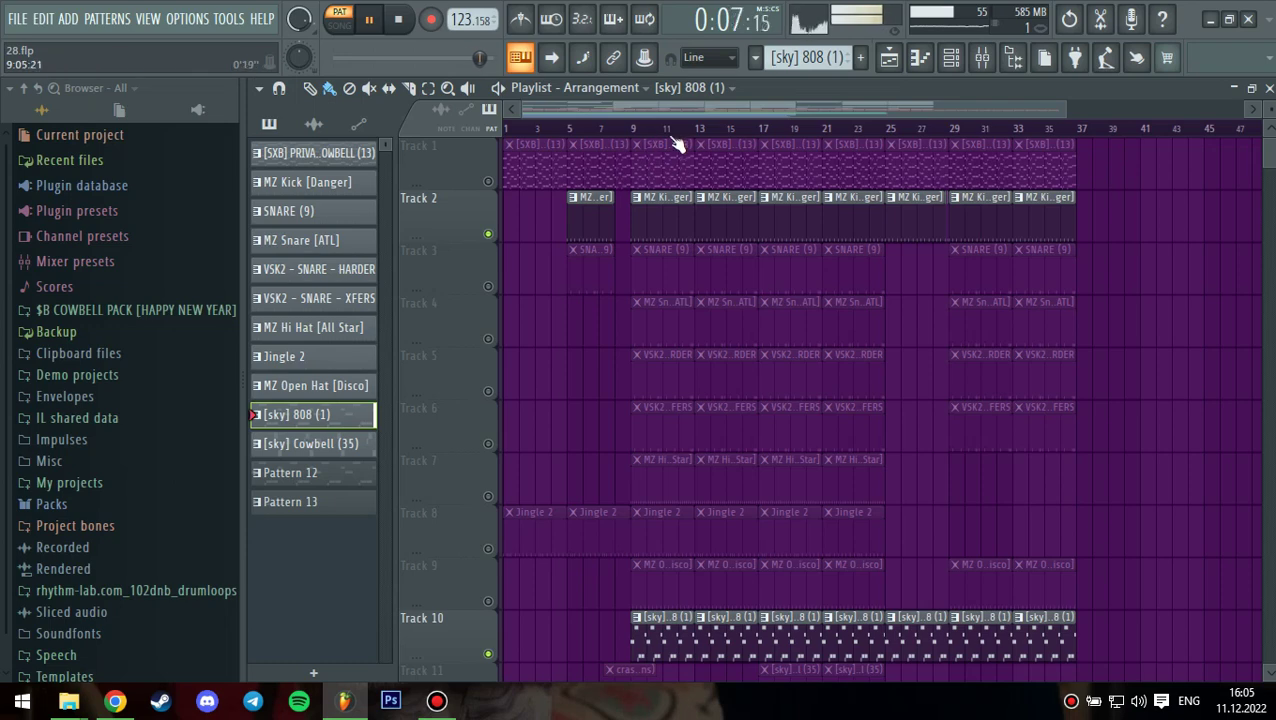
pyautogui.moveTo(701, 132); pyautogui.dragTo(765, 149)
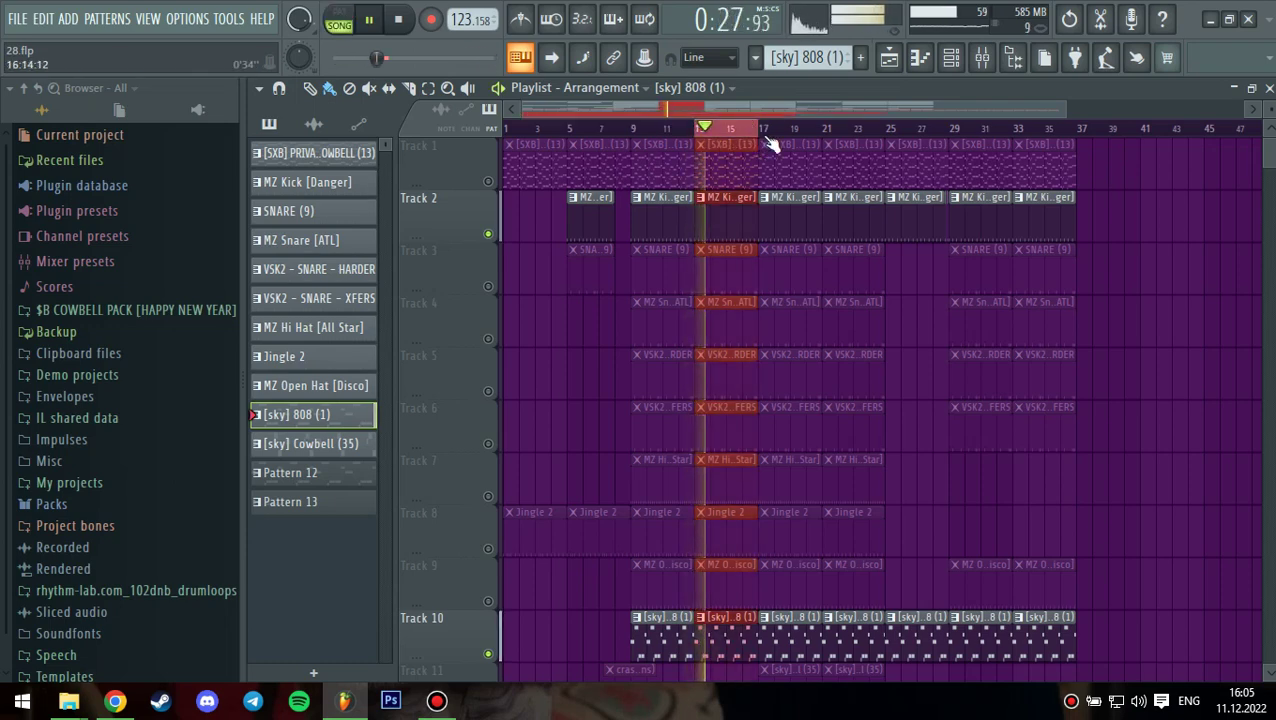
# - Show the effect chain of the Bass mixer track and inspect its Fruity Limiter
pyautogui.click(982, 57)
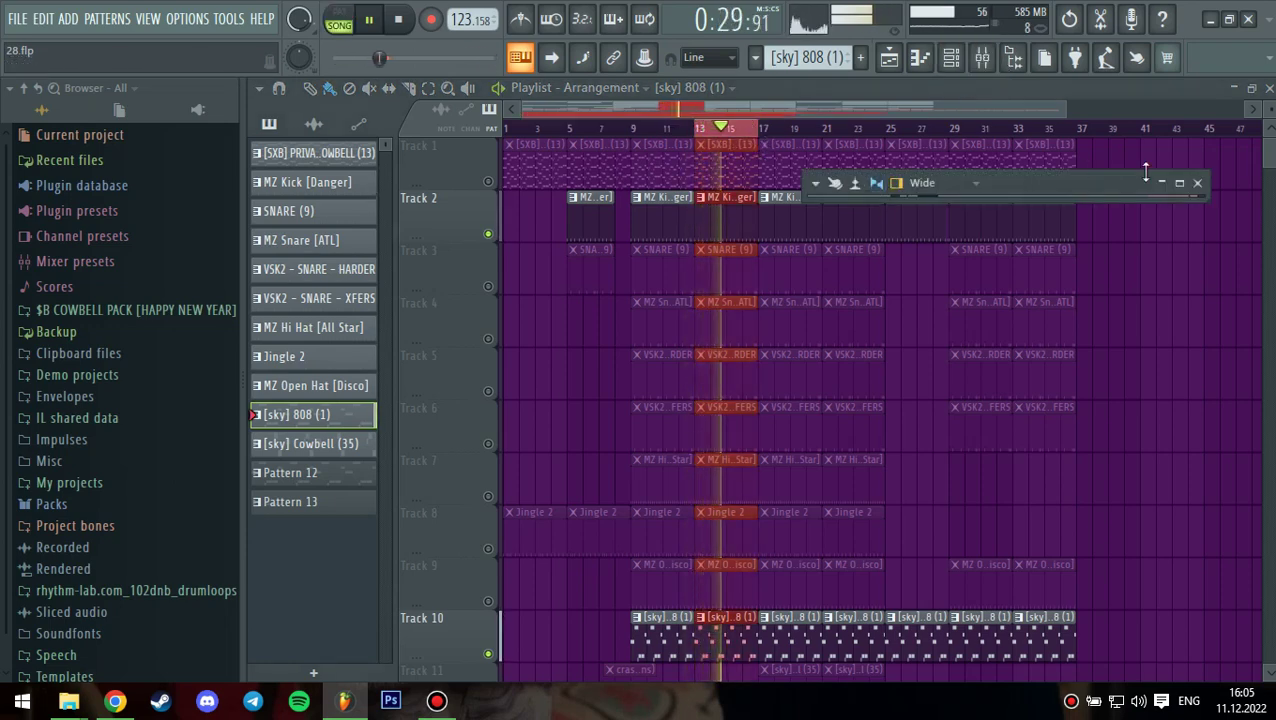
pyautogui.click(1179, 183)
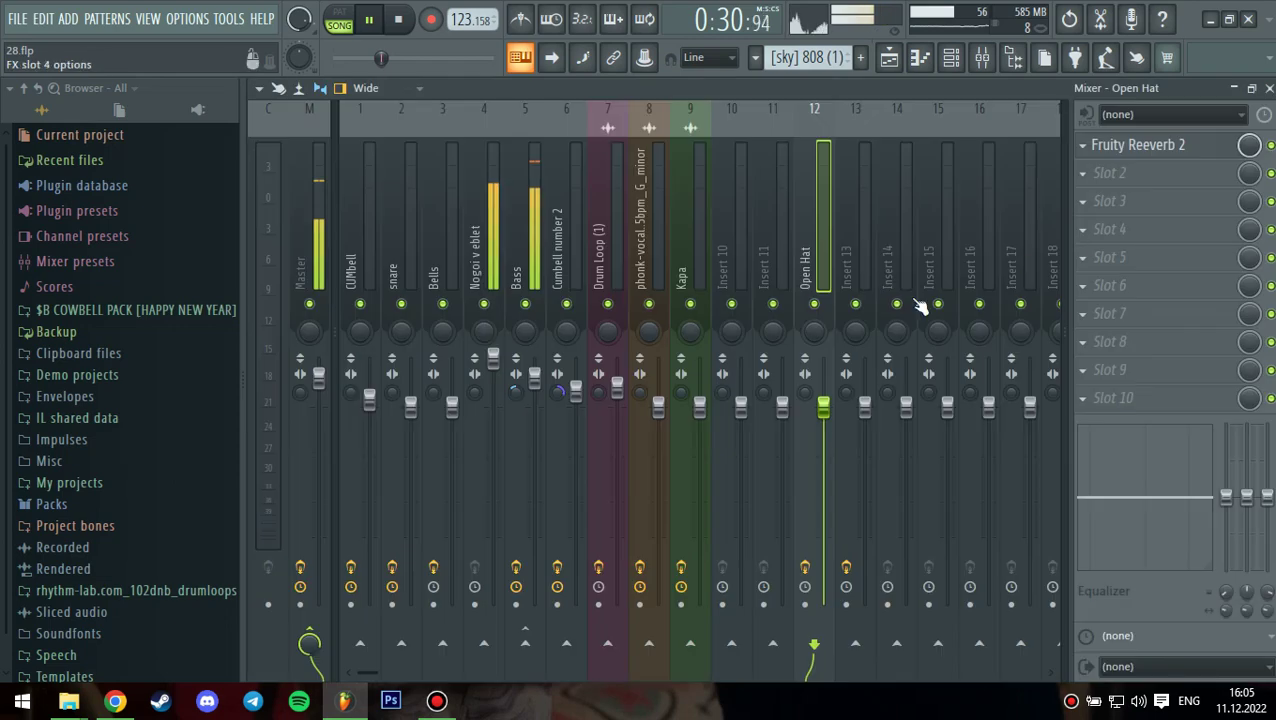
pyautogui.click(487, 258)
pyautogui.click(525, 250)
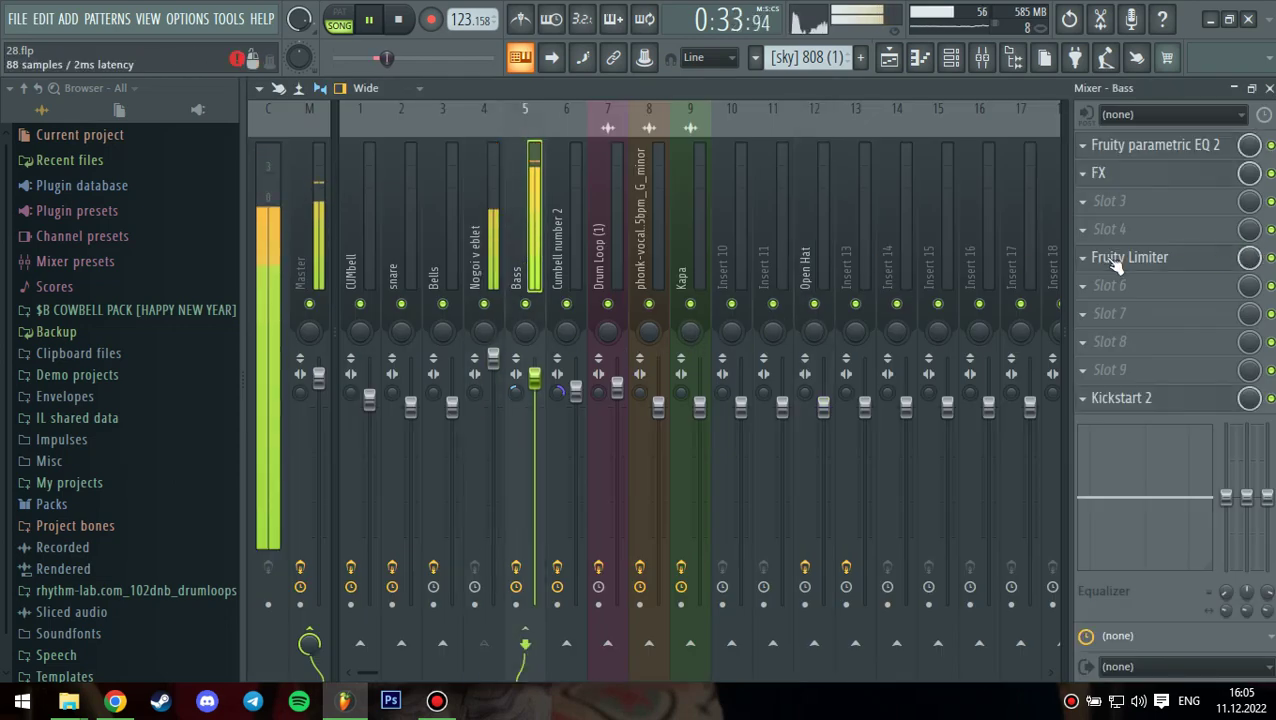
pyautogui.click(1117, 260)
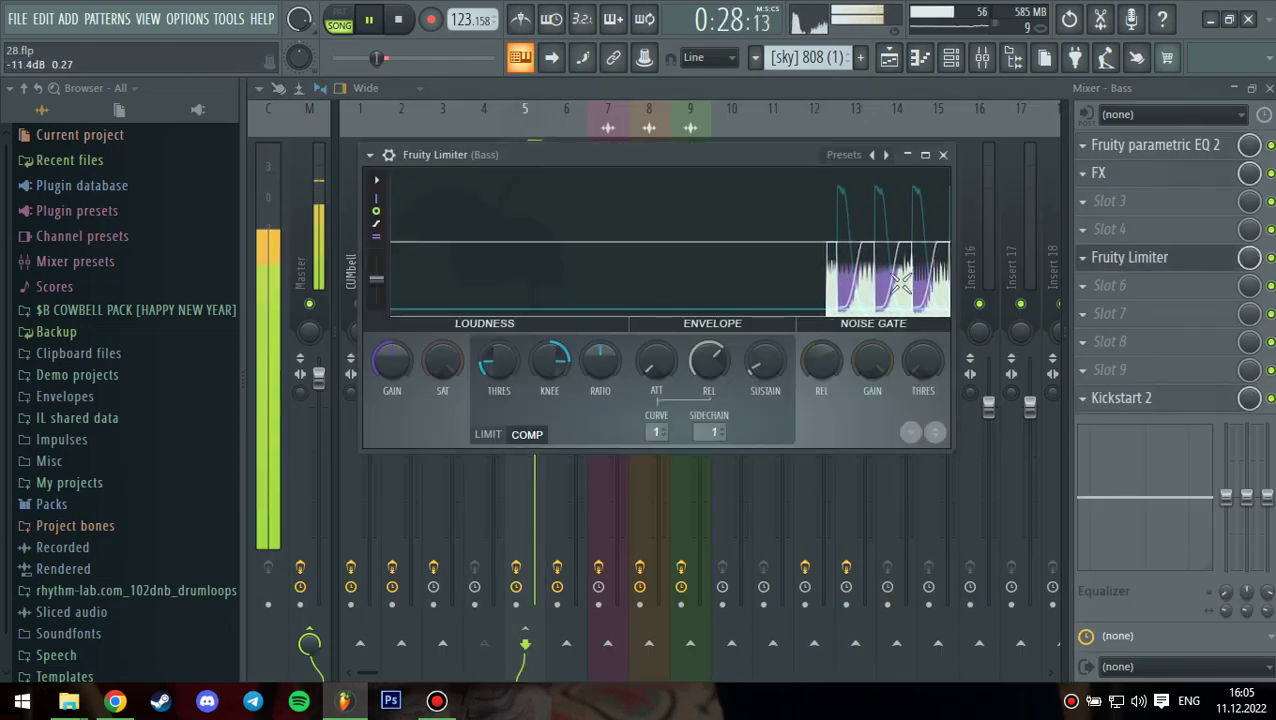
pyautogui.click(943, 154)
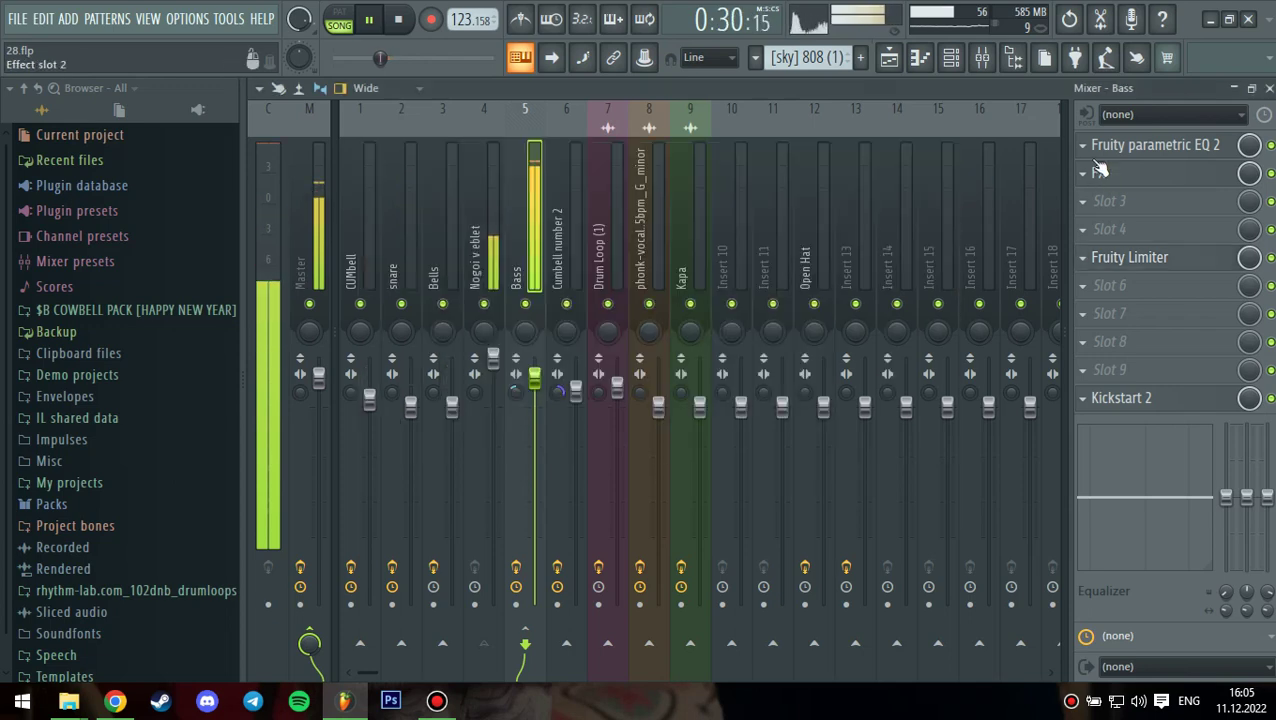
# - Inspect the Fruity parametric EQ 2, FX and Kickstart 2 effects on the Bass mixer track
pyautogui.click(1105, 146)
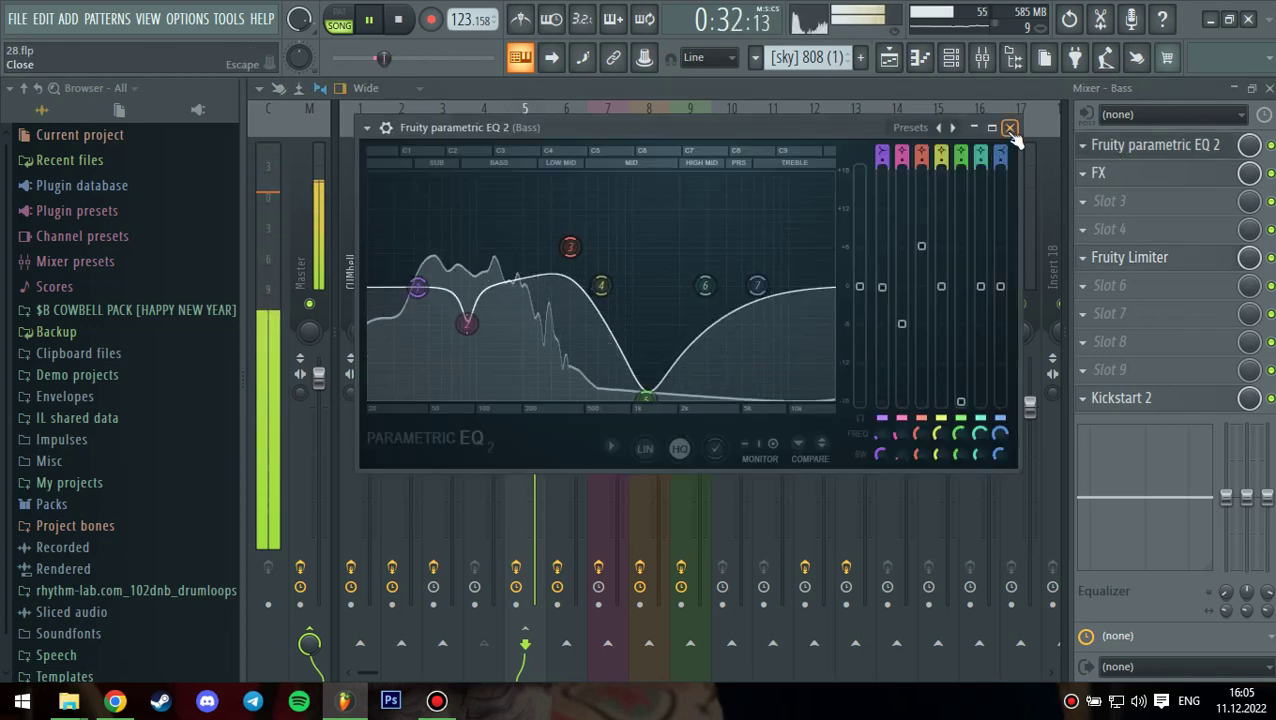
pyautogui.click(1010, 129)
pyautogui.click(1148, 174)
pyautogui.click(788, 144)
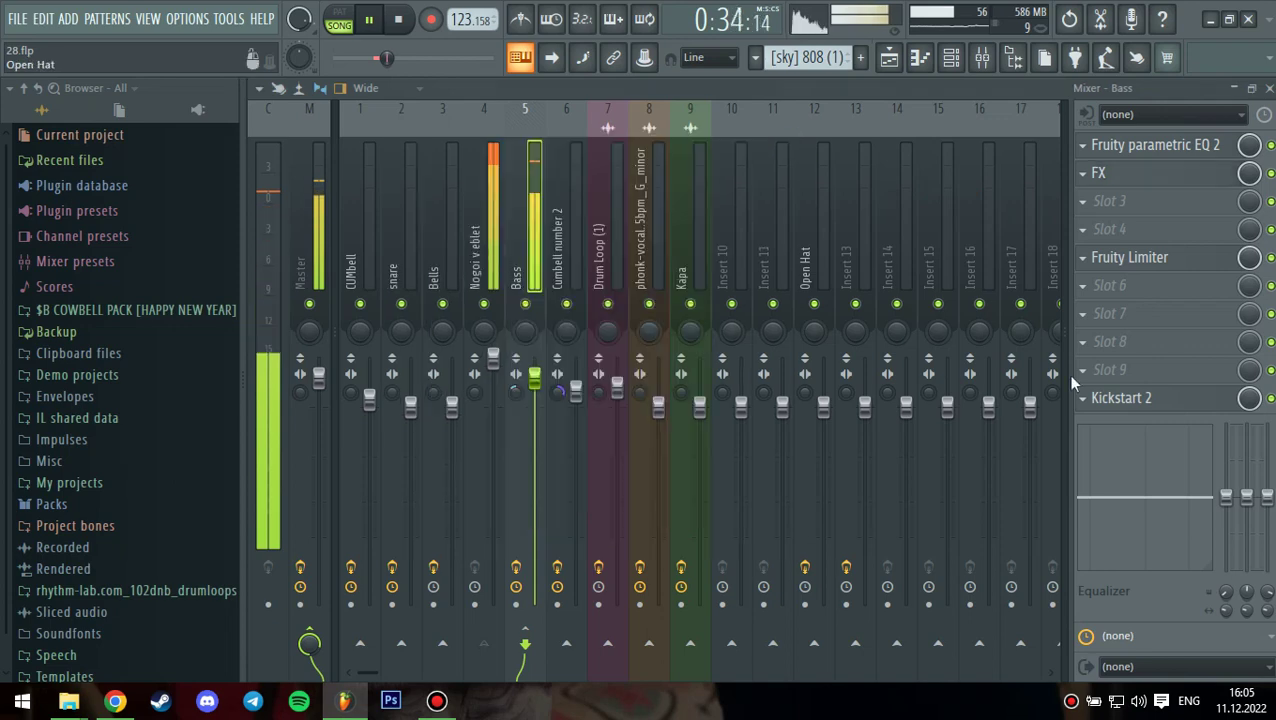
pyautogui.click(1140, 400)
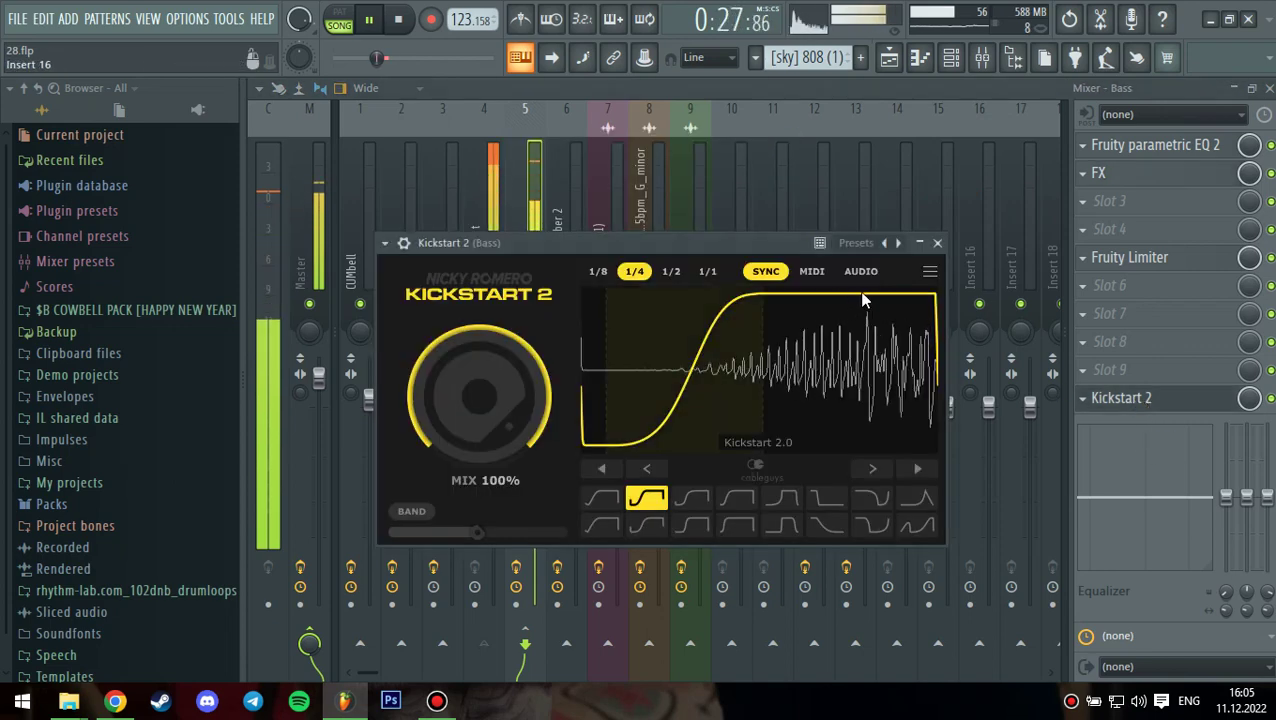
pyautogui.click(937, 243)
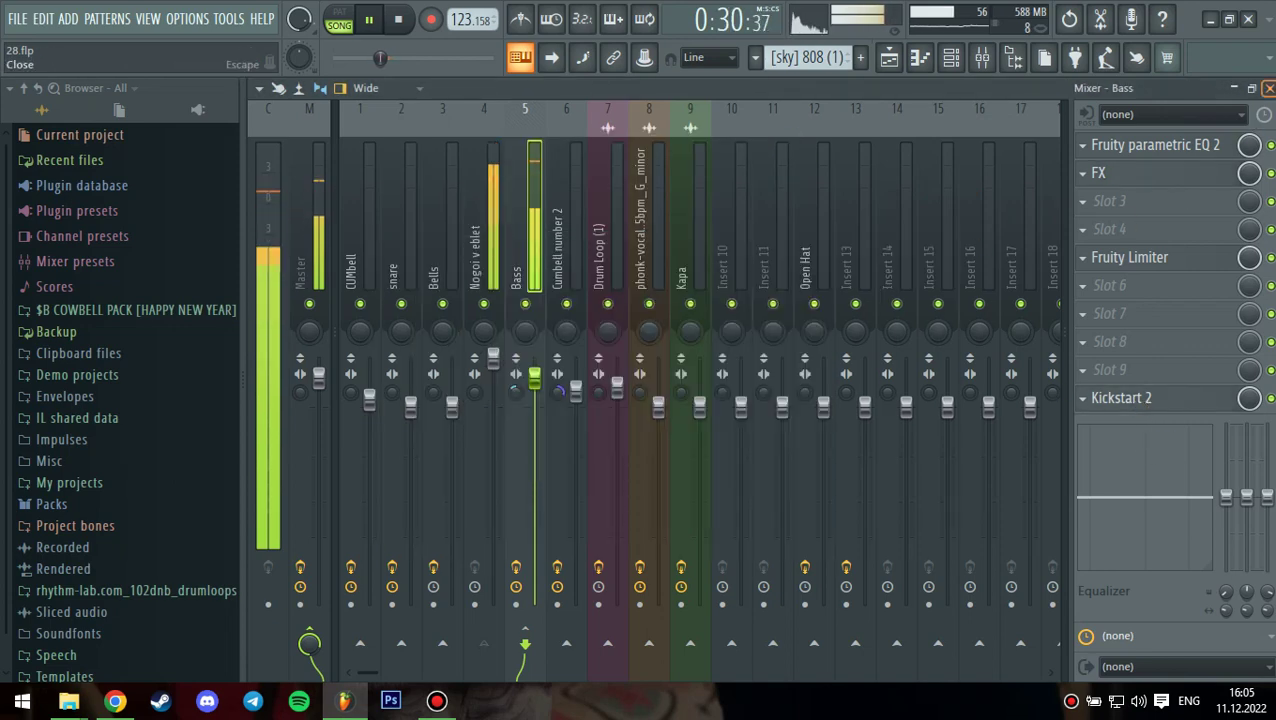
# - Unmute all playlist tracks, then stop playback and clear the selection of bars 13 to 17
pyautogui.click(1269, 88)
pyautogui.rightClick(490, 235)
pyautogui.rightClick(490, 235)
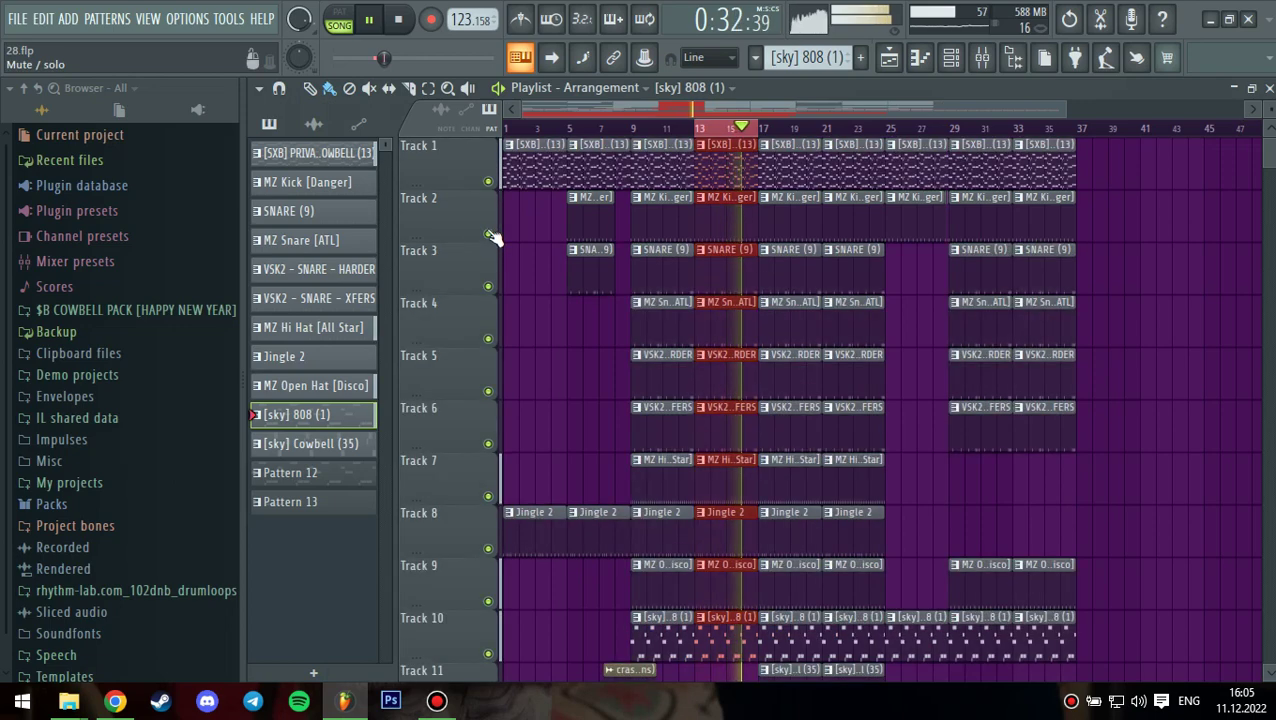
pyautogui.click(371, 21)
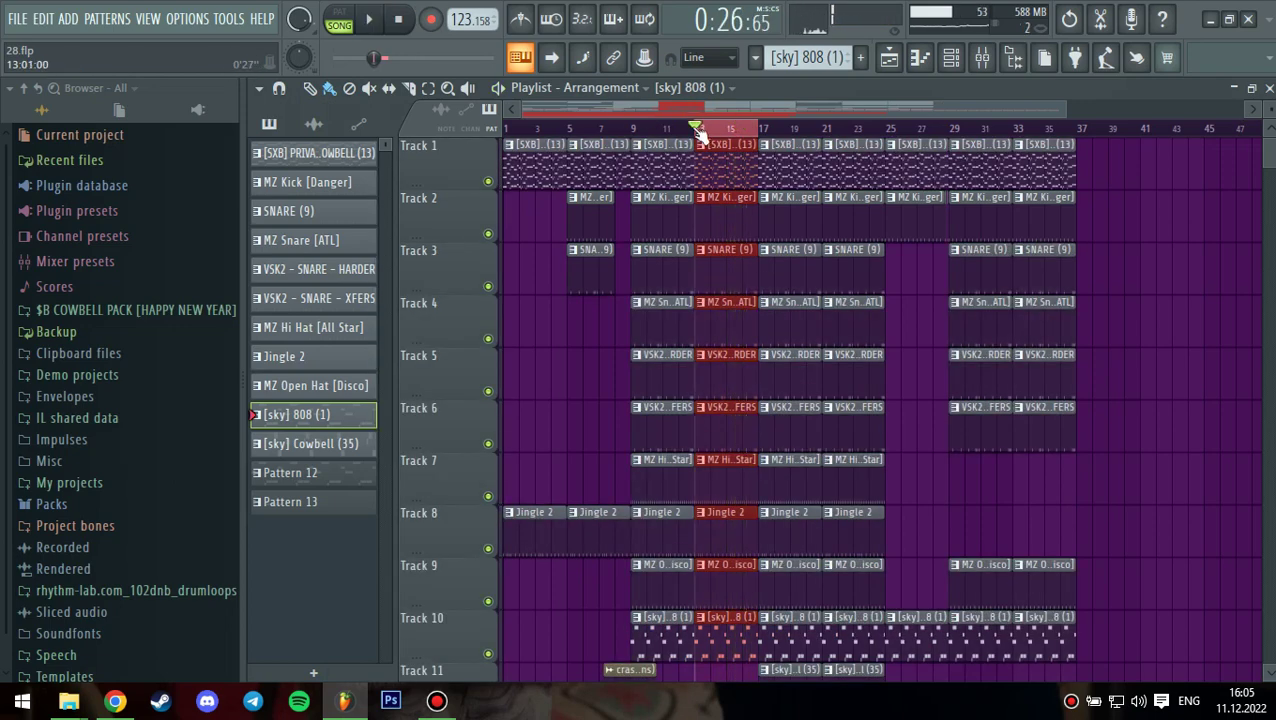
pyautogui.click(698, 133)
# - Play the [sky] Cowbell (35) pattern from the playlist and show the effect slots of the Cumbell number 2 mixer track
pyautogui.scroll(-5, 800, 212)
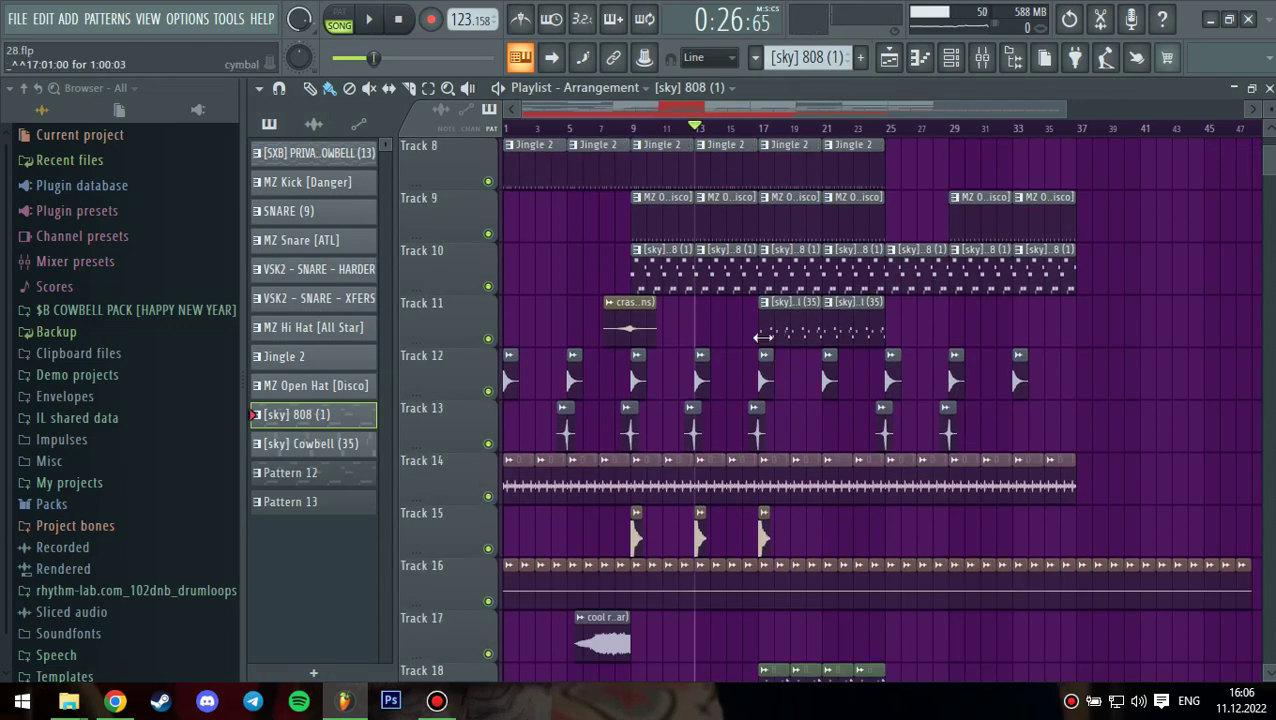
pyautogui.doubleClick(778, 316)
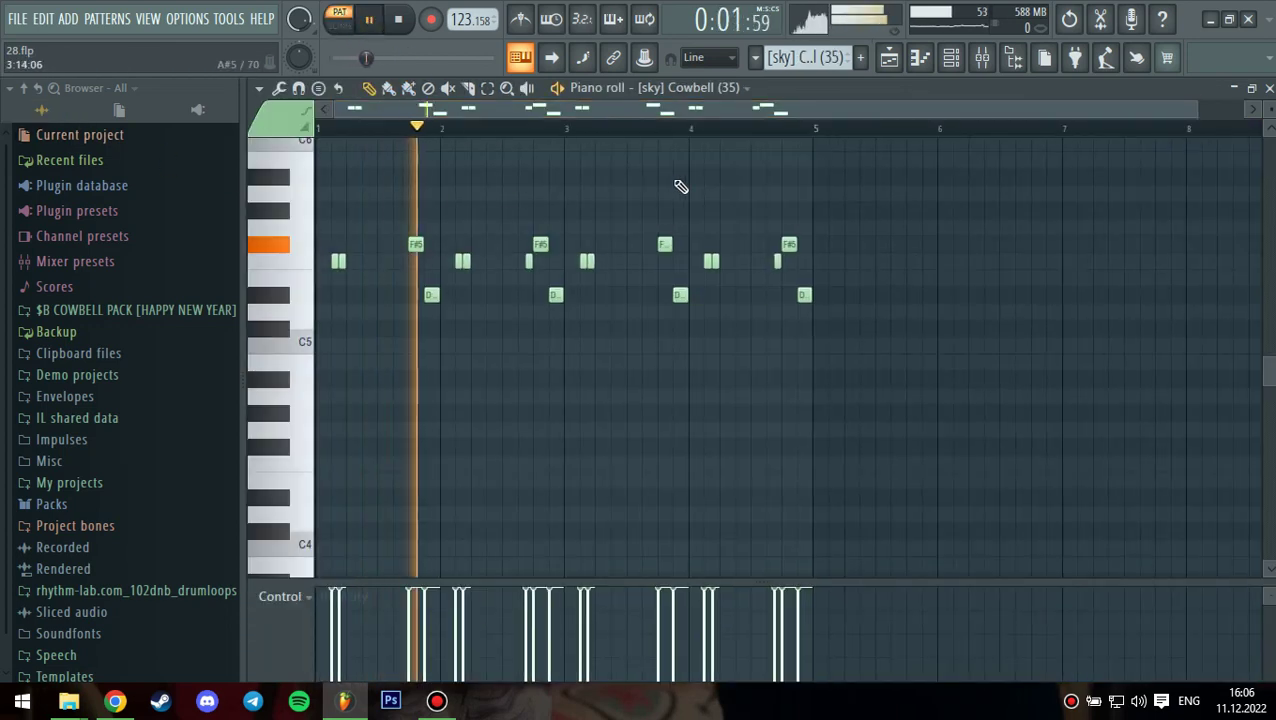
pyautogui.click(983, 60)
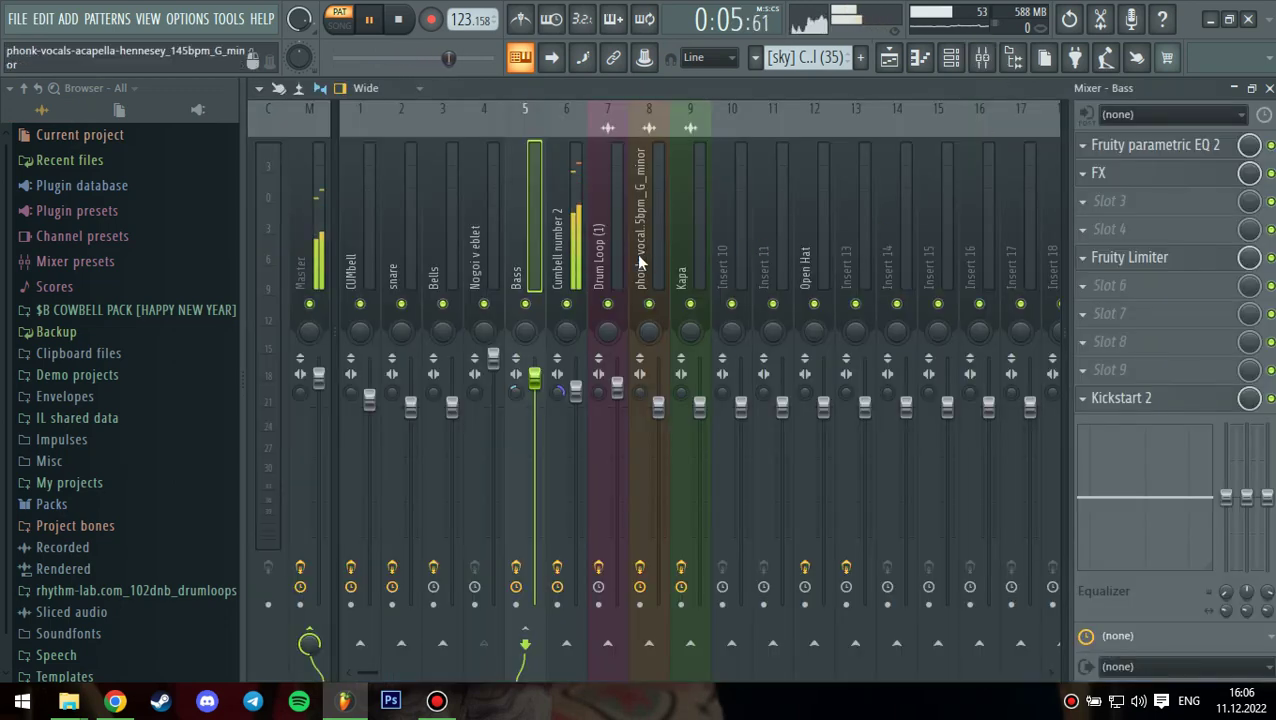
pyautogui.click(570, 250)
# - Inspect the Fruity parametric EQ 2, FX and Soundgoodizer effects on the Cumbell number 2 track
pyautogui.click(1150, 145)
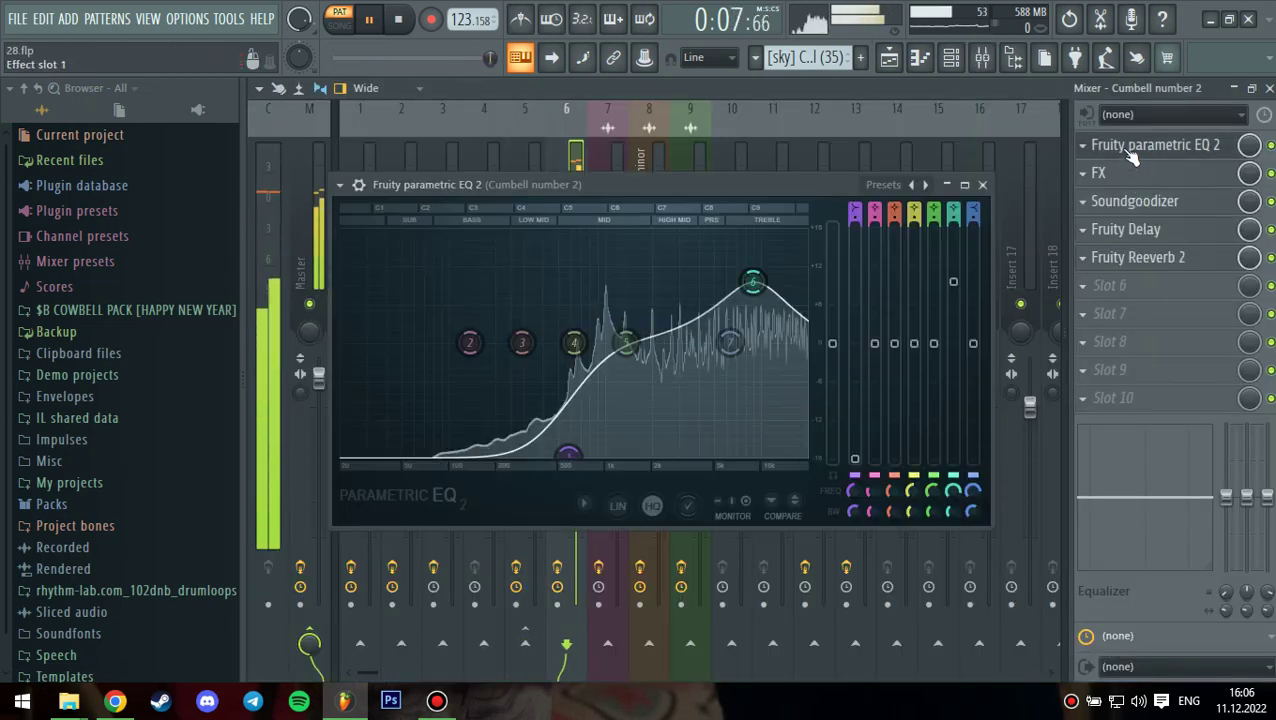
pyautogui.click(982, 184)
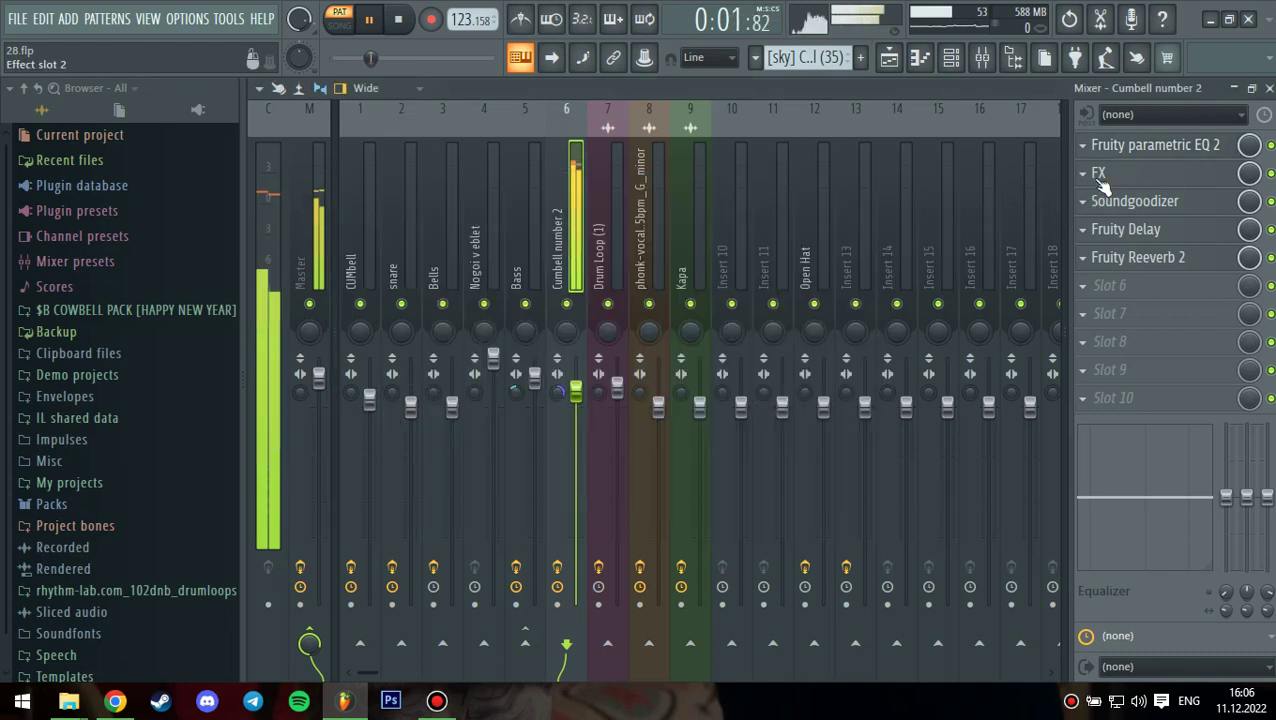
pyautogui.click(1099, 174)
pyautogui.click(796, 167)
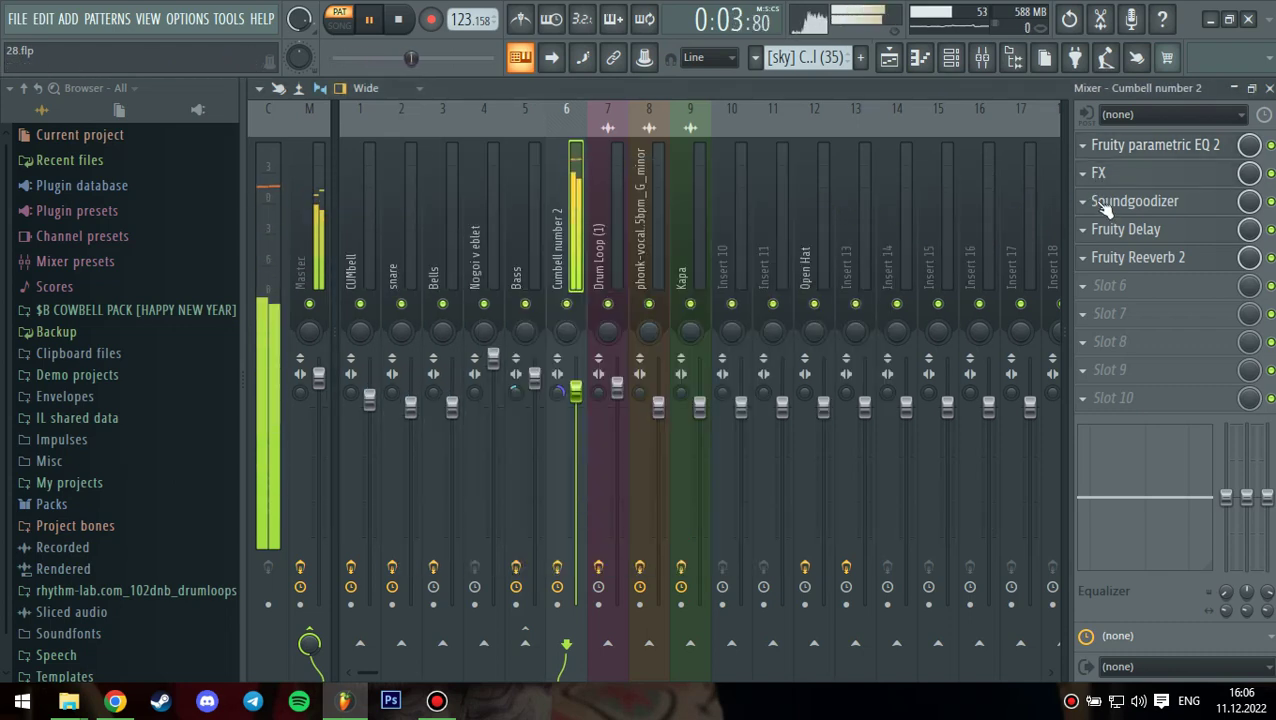
pyautogui.click(1125, 203)
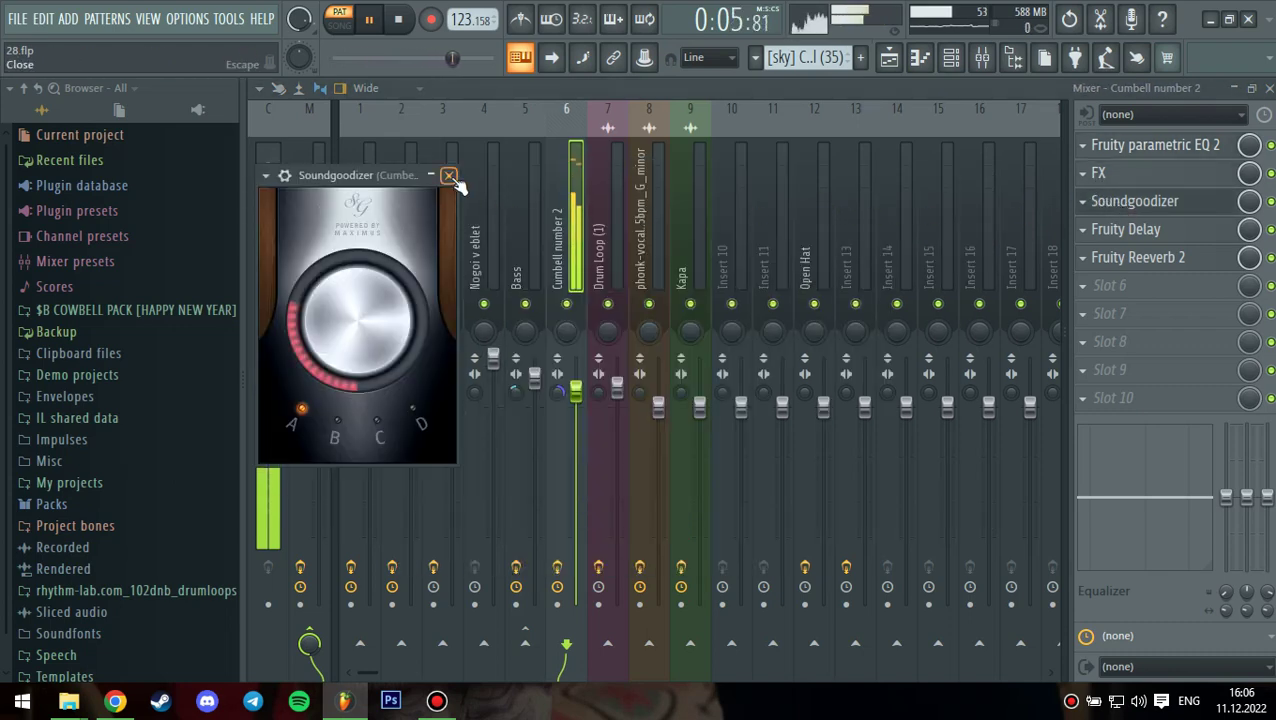
pyautogui.click(449, 176)
# - Inspect the Fruity Delay and Fruity Reeverb 2 effects on the Cumbell number 2 track
pyautogui.click(1125, 229)
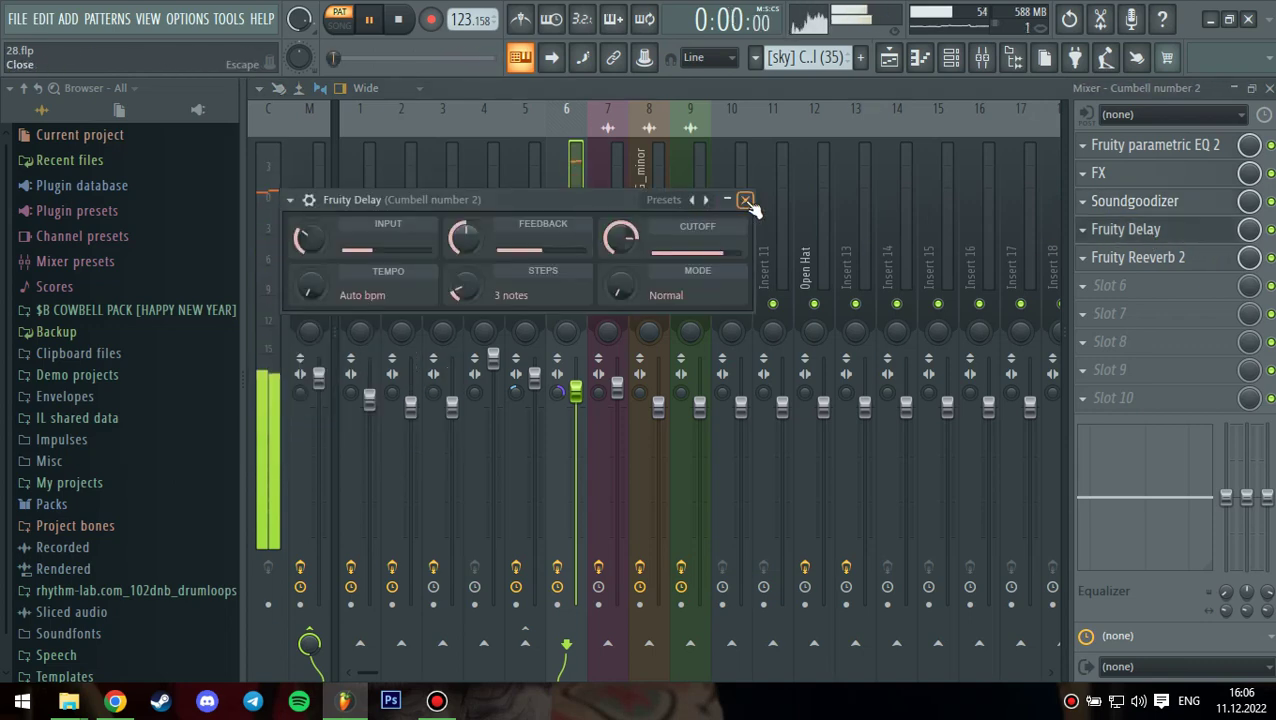
pyautogui.click(745, 200)
pyautogui.click(1138, 257)
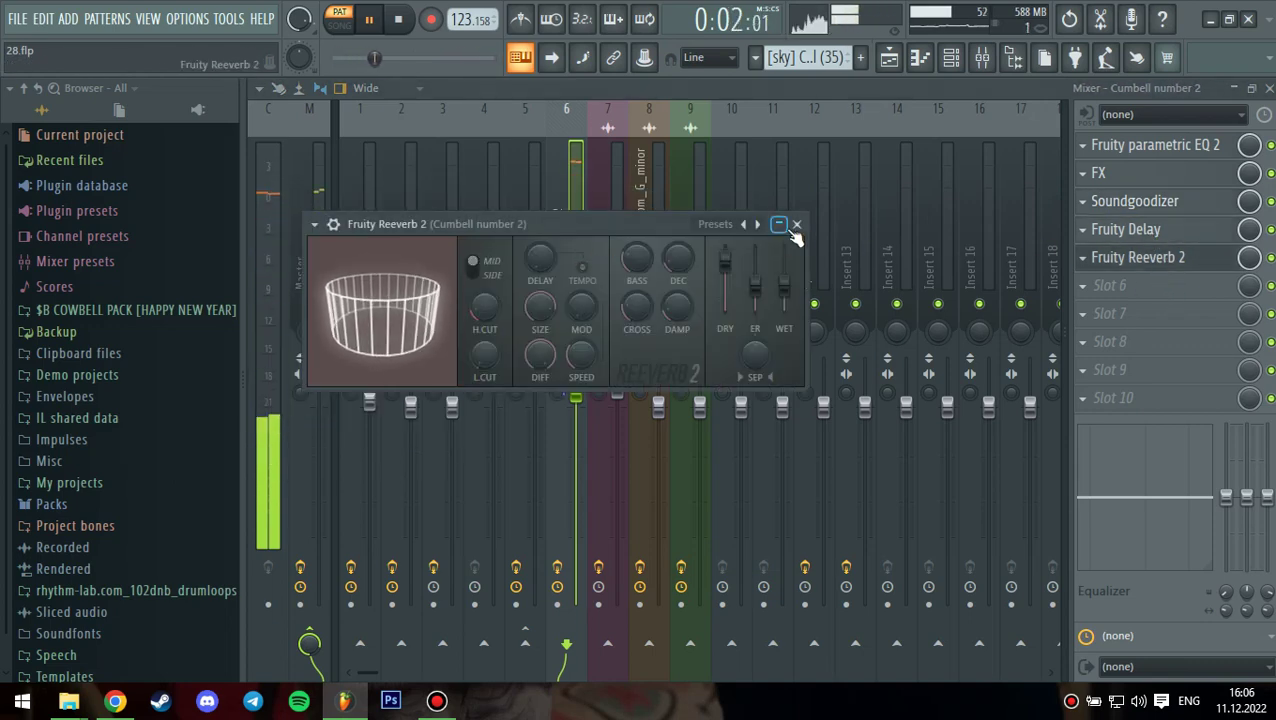
pyautogui.click(796, 226)
# - Compare the Cumbell number 2 track with its effects bypassed and re-enabled, then stop playback from the playlist
pyautogui.click(557, 568)
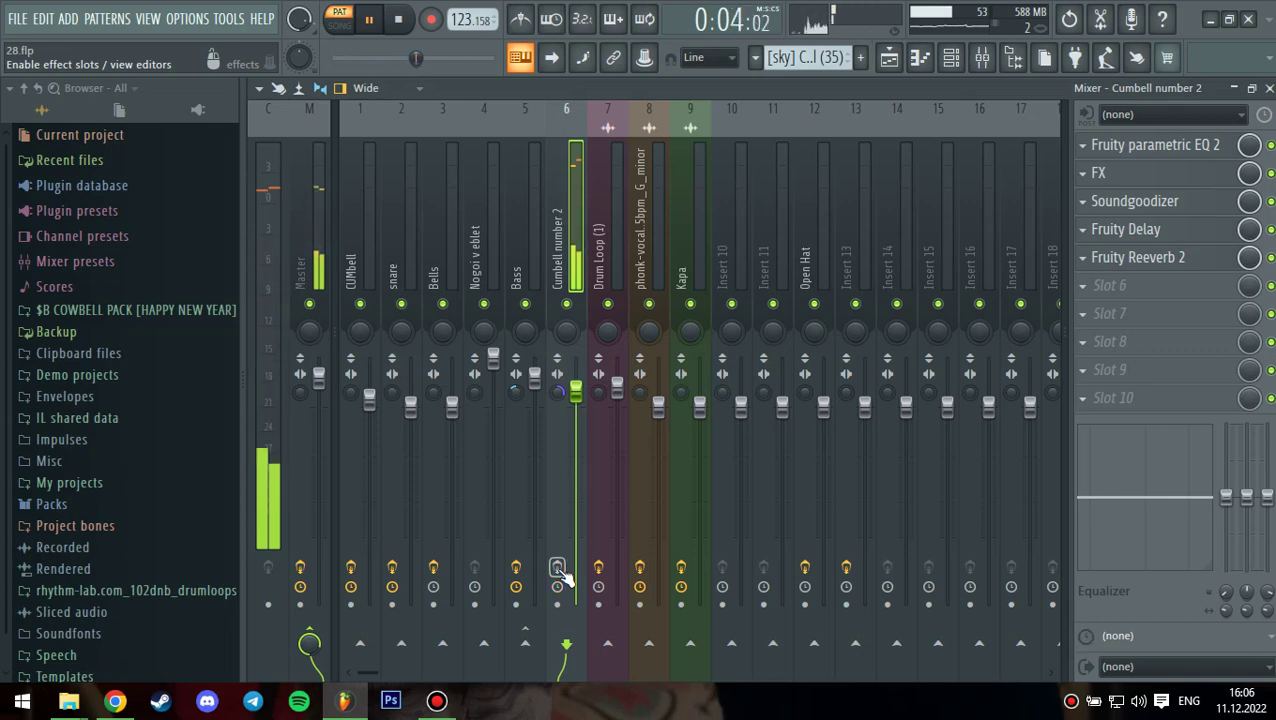
pyautogui.click(557, 568)
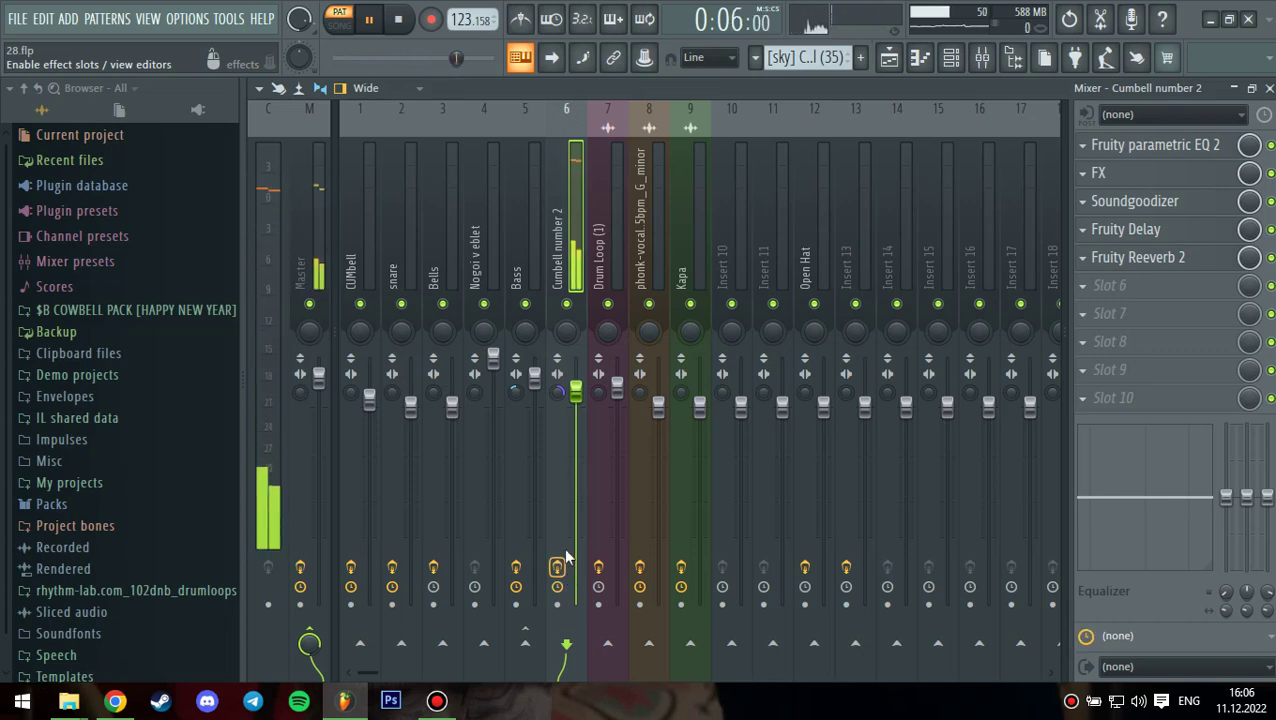
pyautogui.click(889, 57)
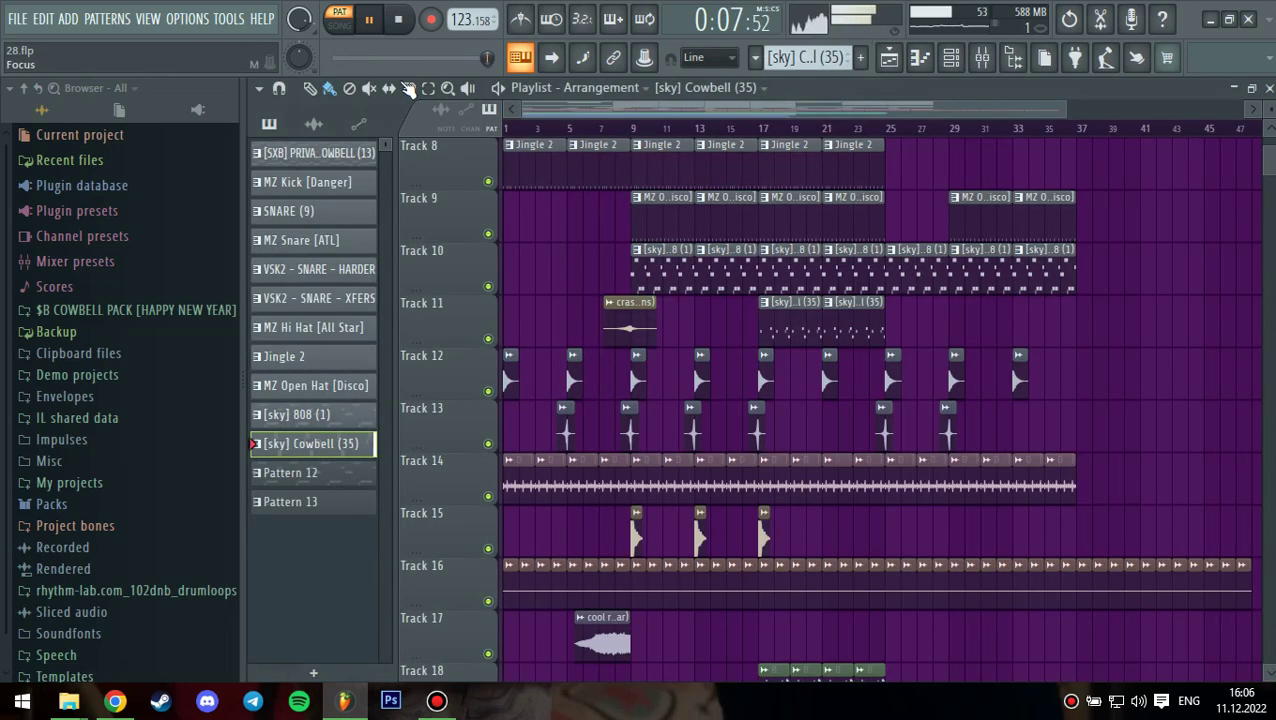
pyautogui.click(370, 22)
# - Inspect the sample settings of the crashtrans (trans) clip on Track 11 and the cymbal ^_^ clip on Track 12
pyautogui.scroll(-2, 948, 313)
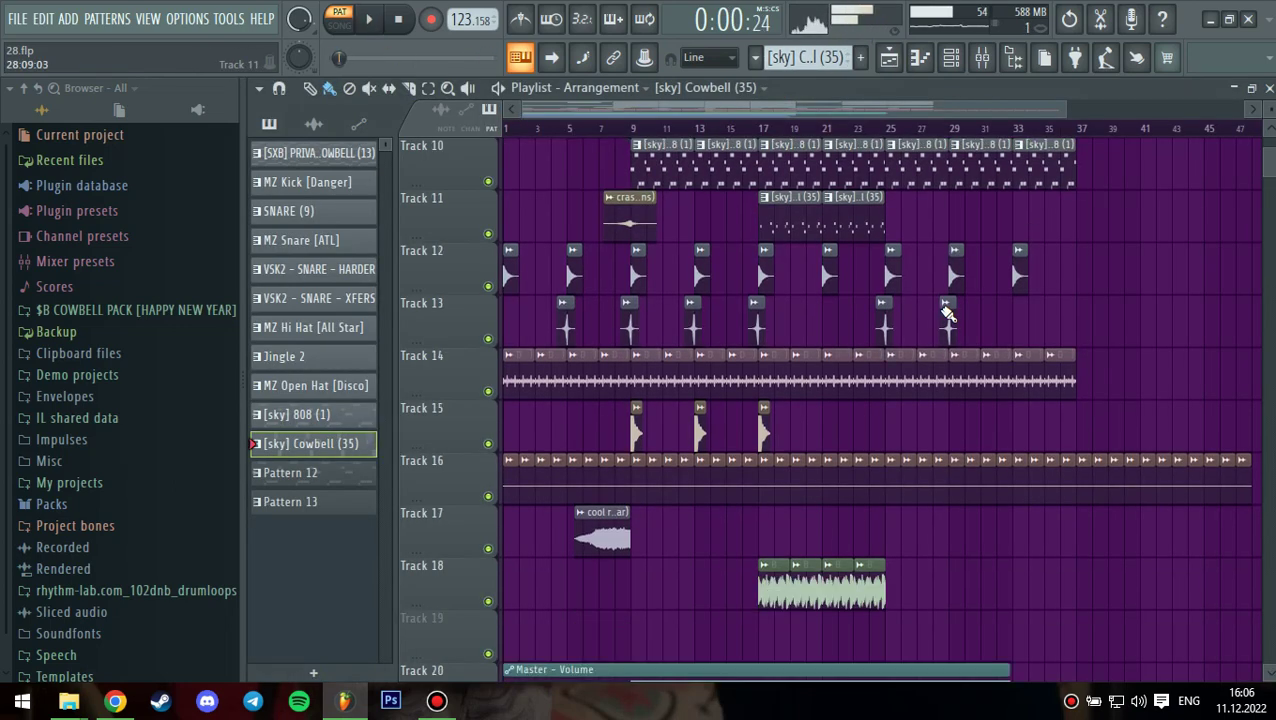
pyautogui.doubleClick(642, 222)
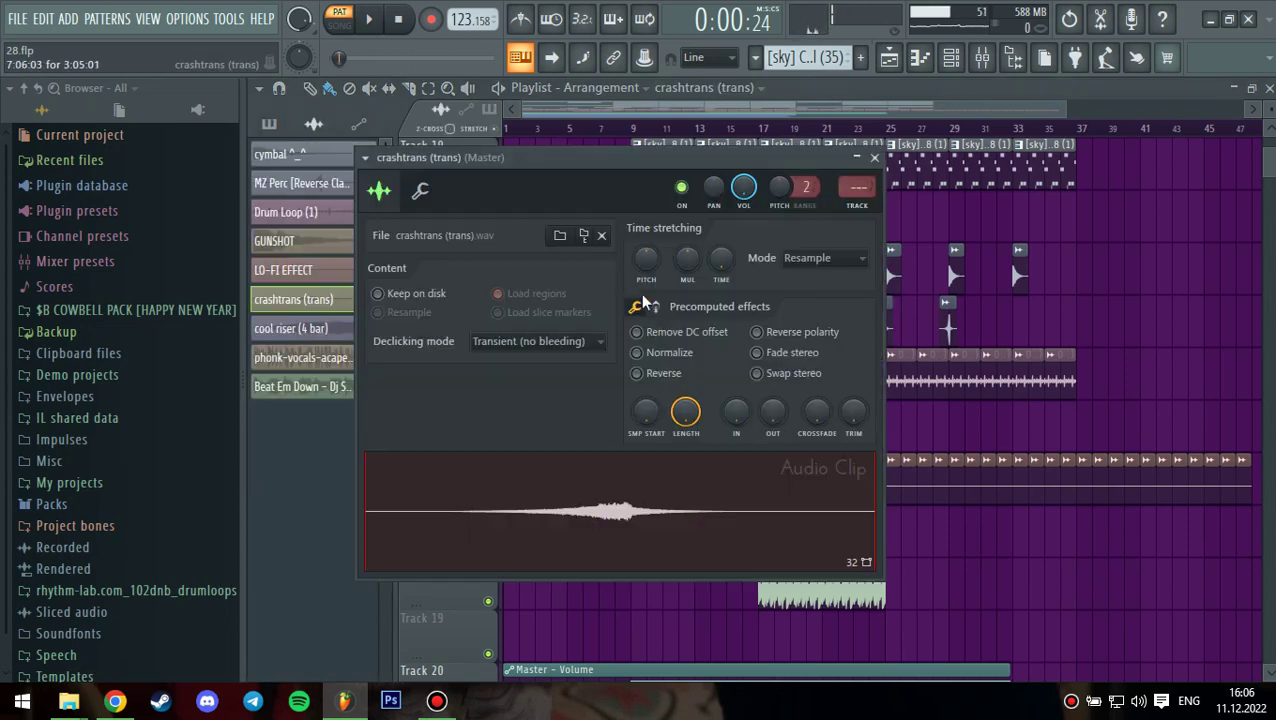
pyautogui.click(875, 158)
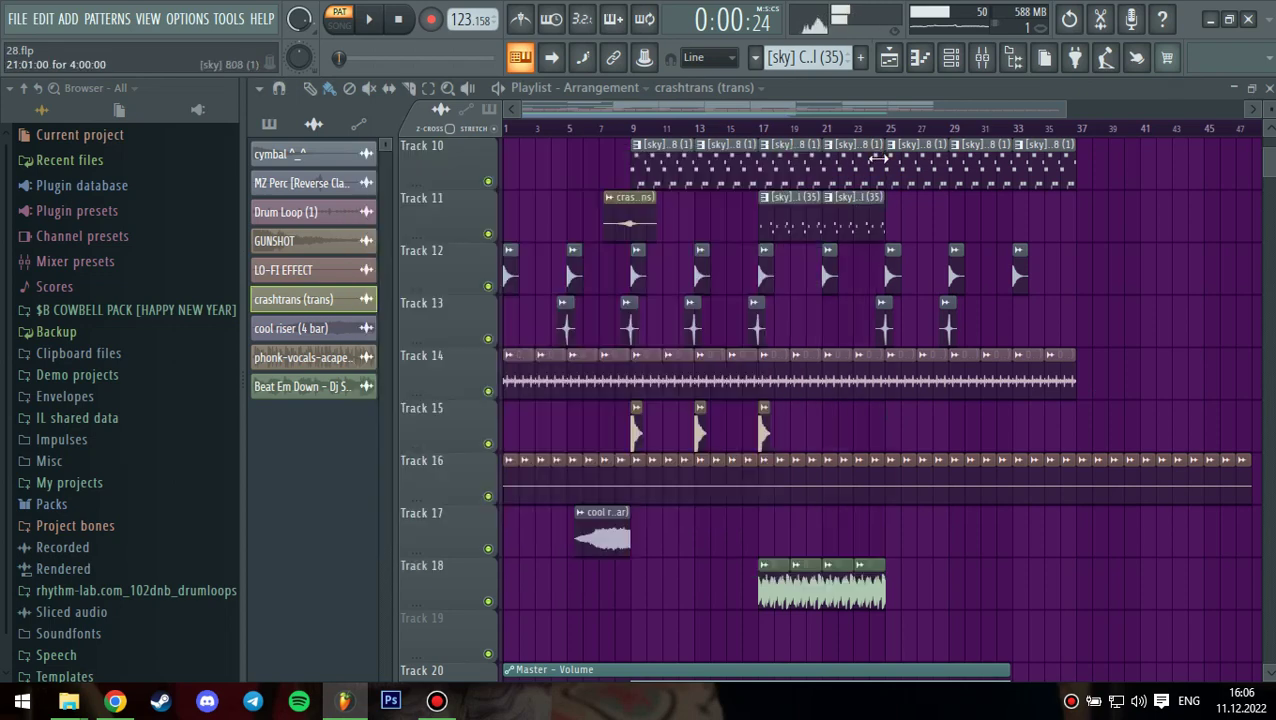
pyautogui.doubleClick(704, 276)
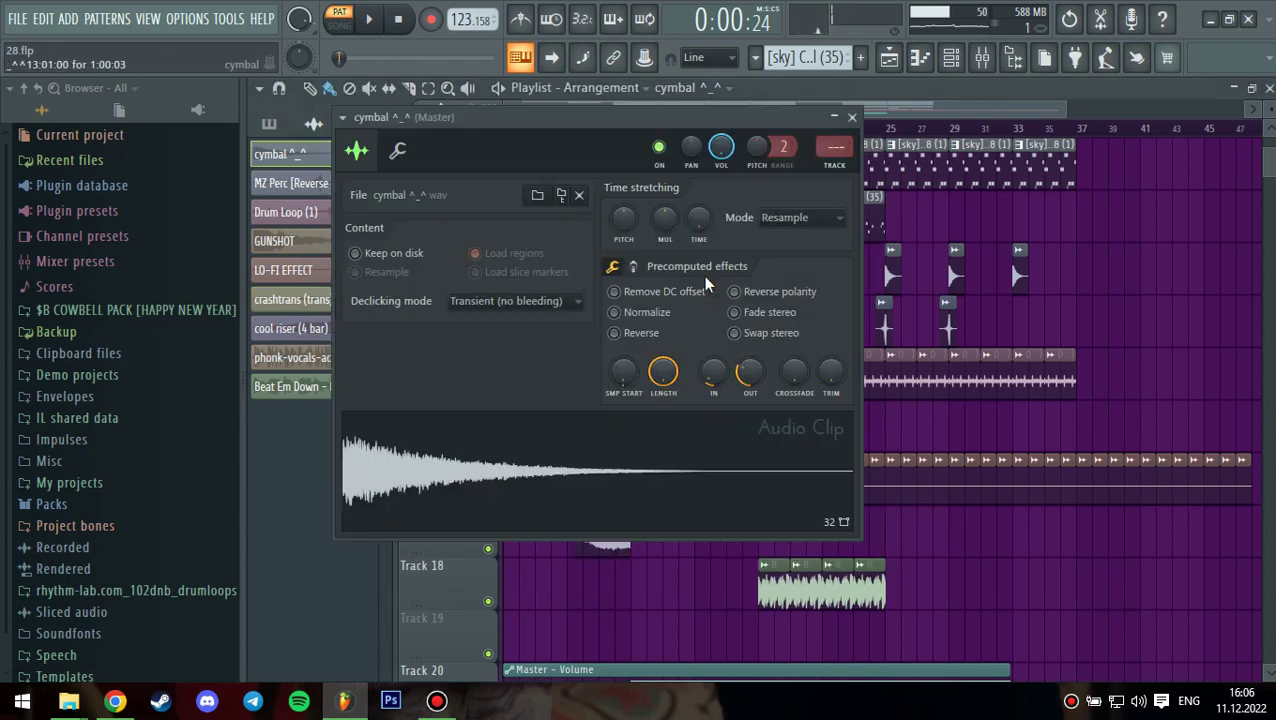
pyautogui.click(852, 117)
# - Inspect the sample settings of the MZ Perc [Reverse Clap Verb] clip on playlist Track 13
pyautogui.scroll(-2, 752, 232)
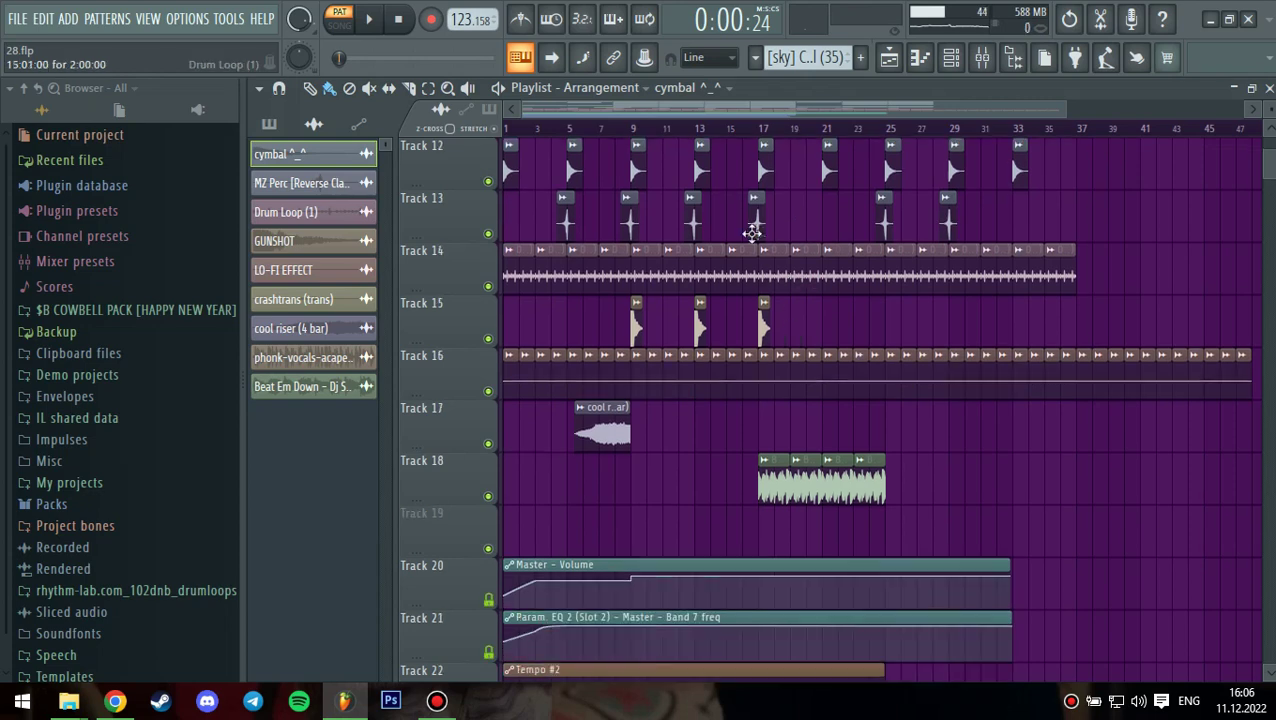
pyautogui.doubleClick(758, 220)
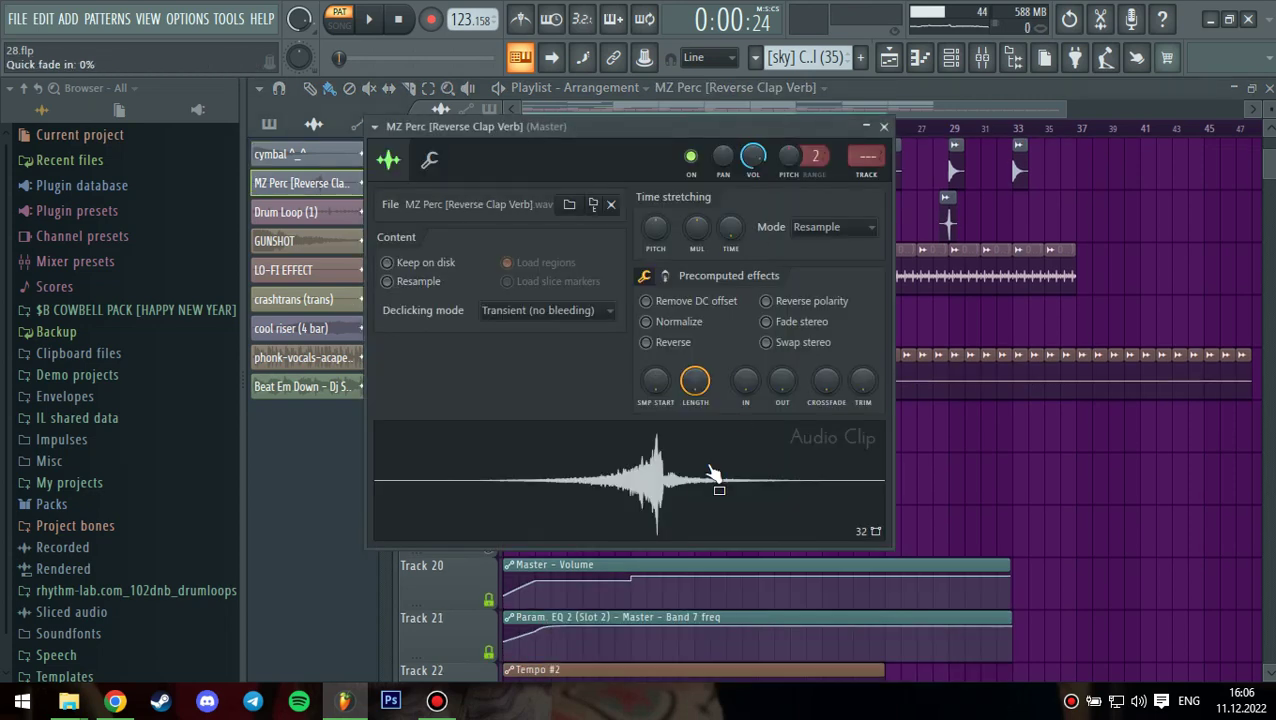
pyautogui.click(885, 127)
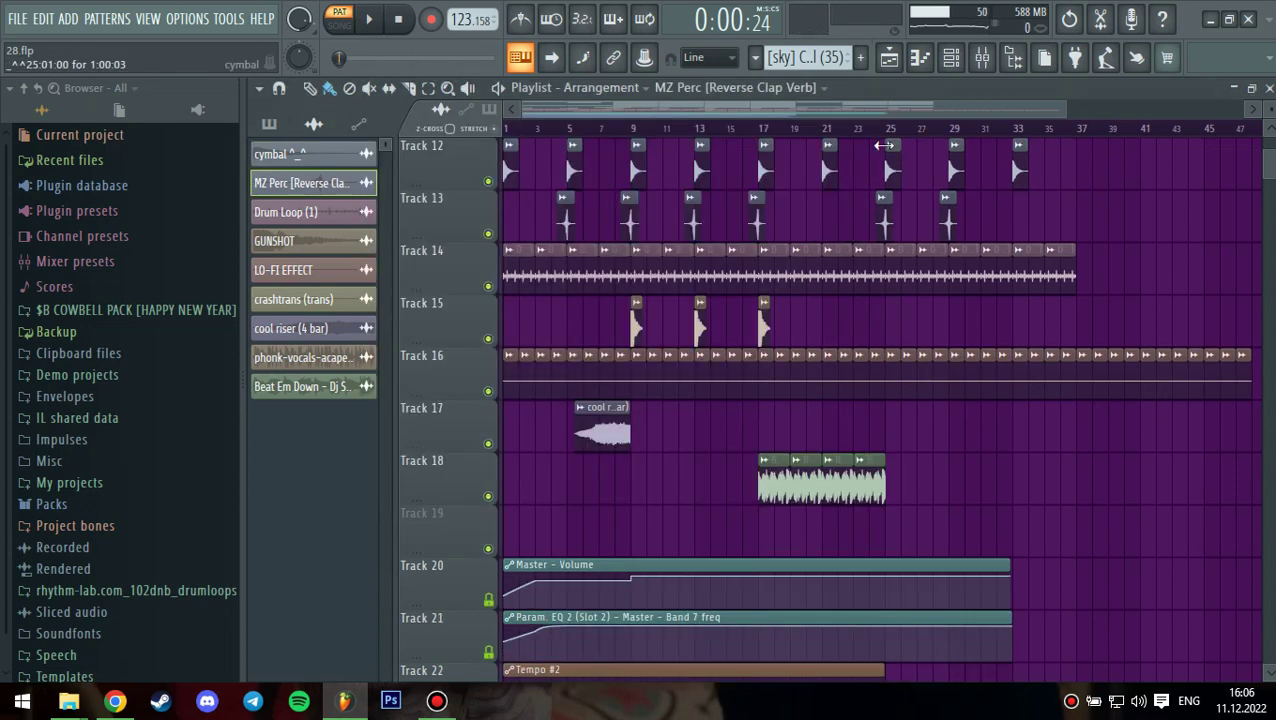
# - Inspect the Drum Loop (1) clip and the Fruity Reeverb 2 effect on its mixer track, then return to the playlist
pyautogui.scroll(-1, 765, 205)
pyautogui.doubleClick(773, 217)
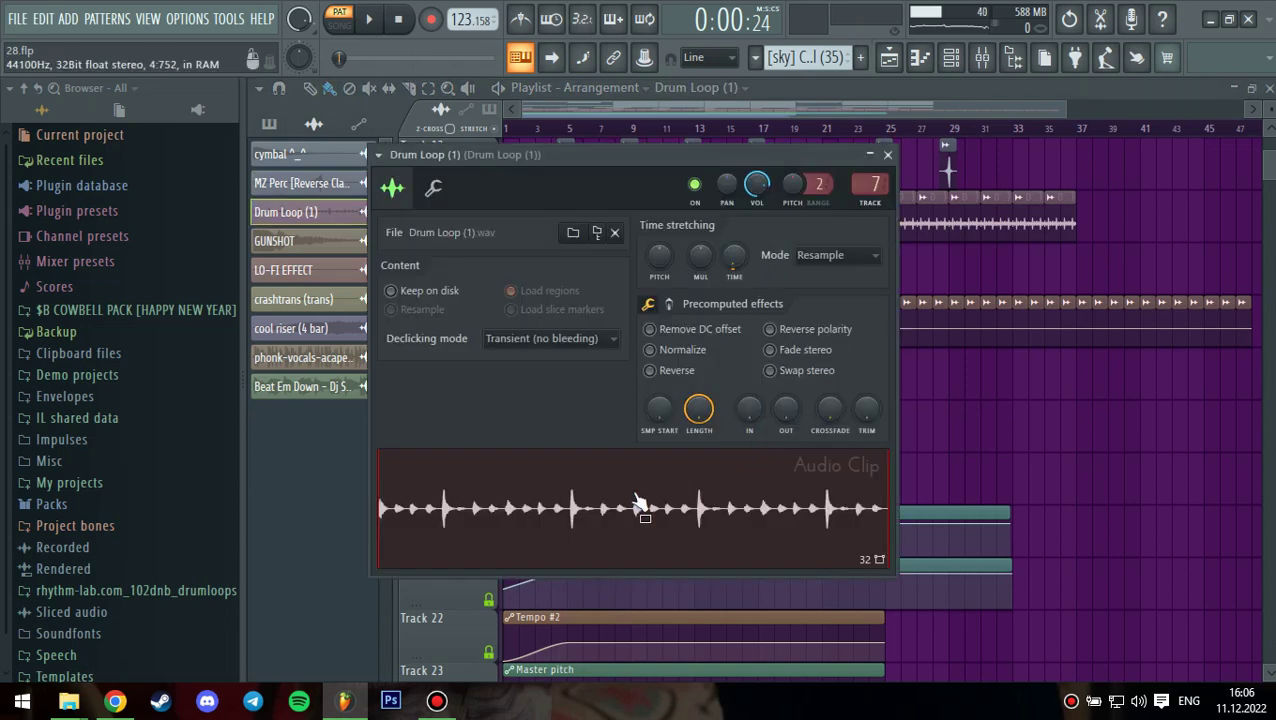
pyautogui.click(985, 58)
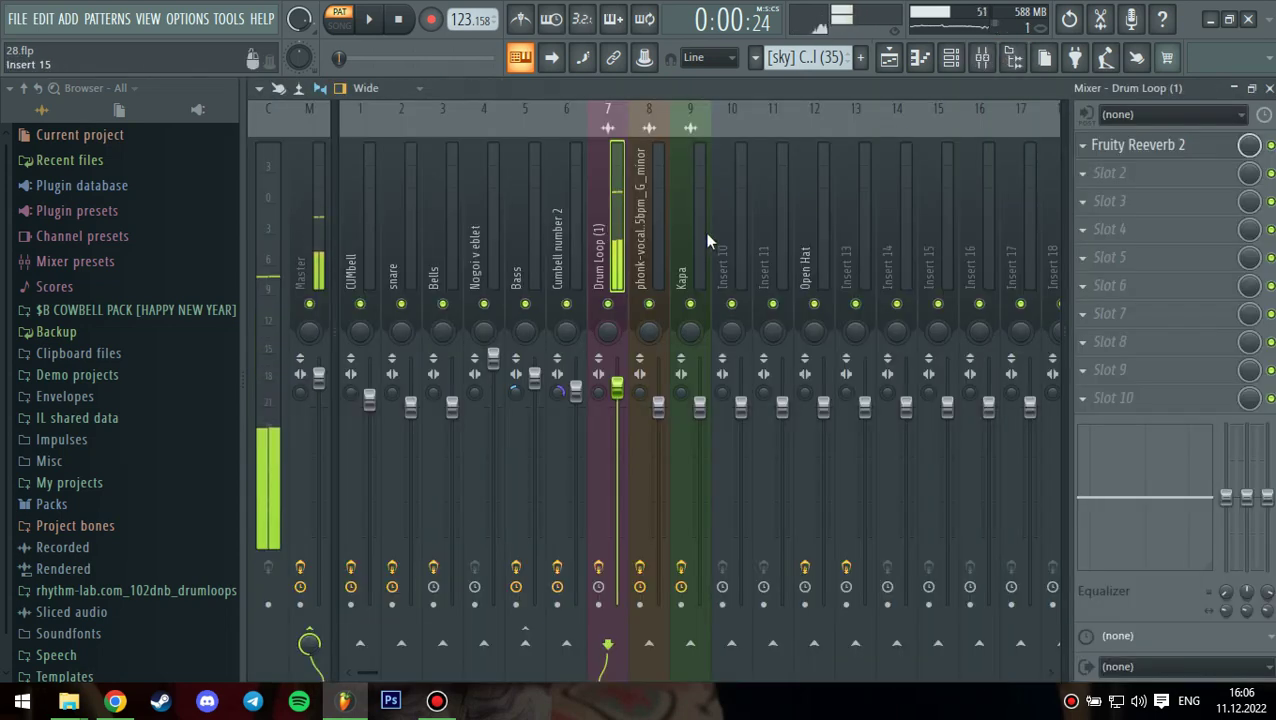
pyautogui.click(1136, 145)
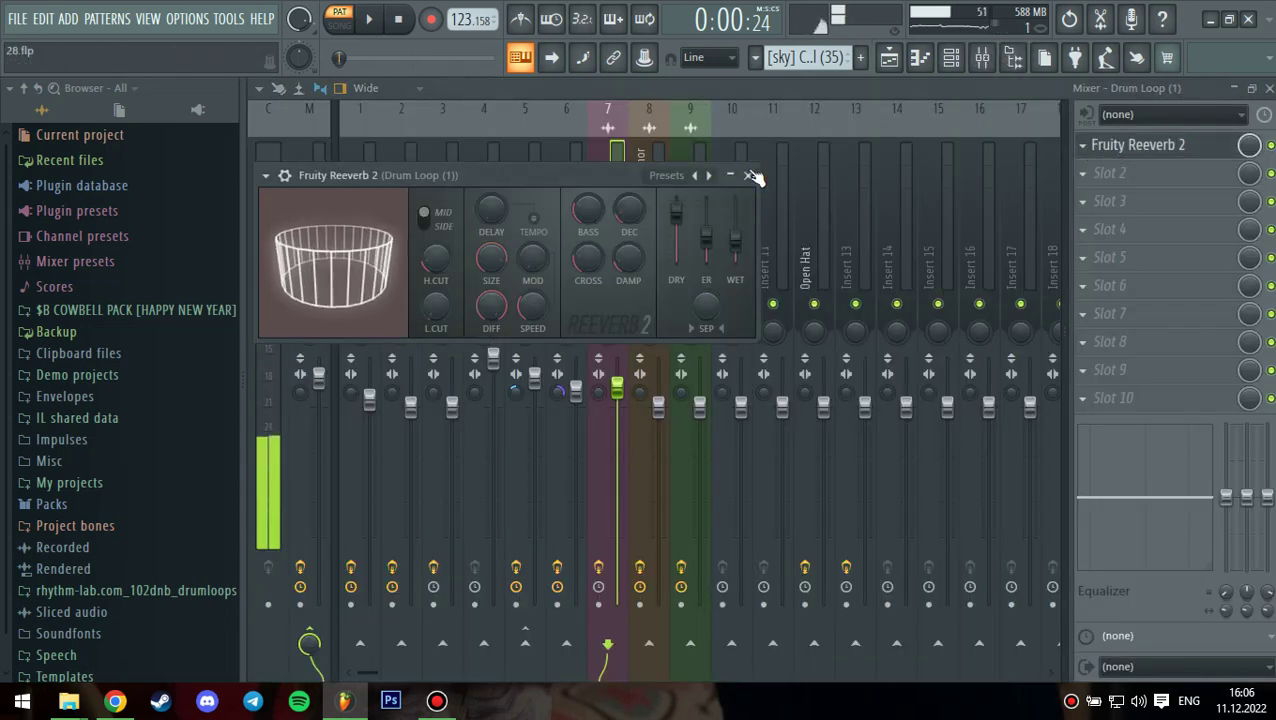
pyautogui.click(747, 175)
pyautogui.click(894, 57)
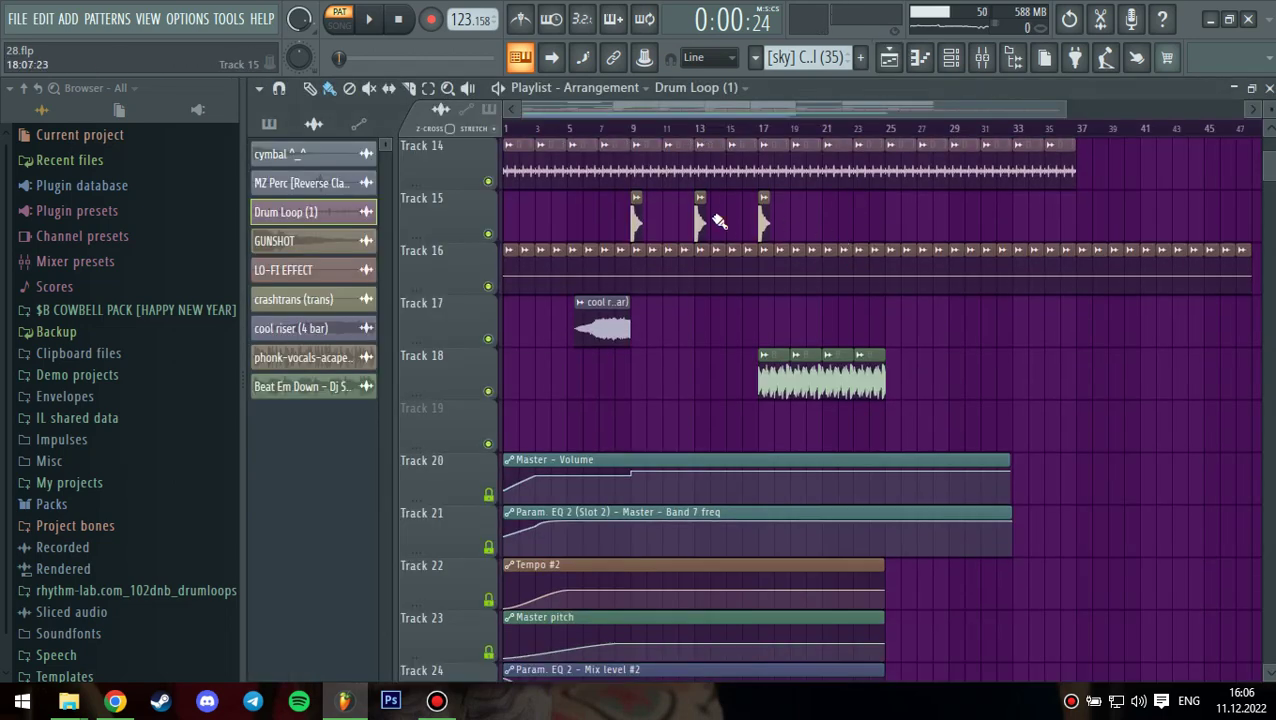
# - Inspect the sample settings of the GUNSHOT clip on Track 15 and the LO-FI EFFECT clip on Track 16
pyautogui.doubleClick(699, 219)
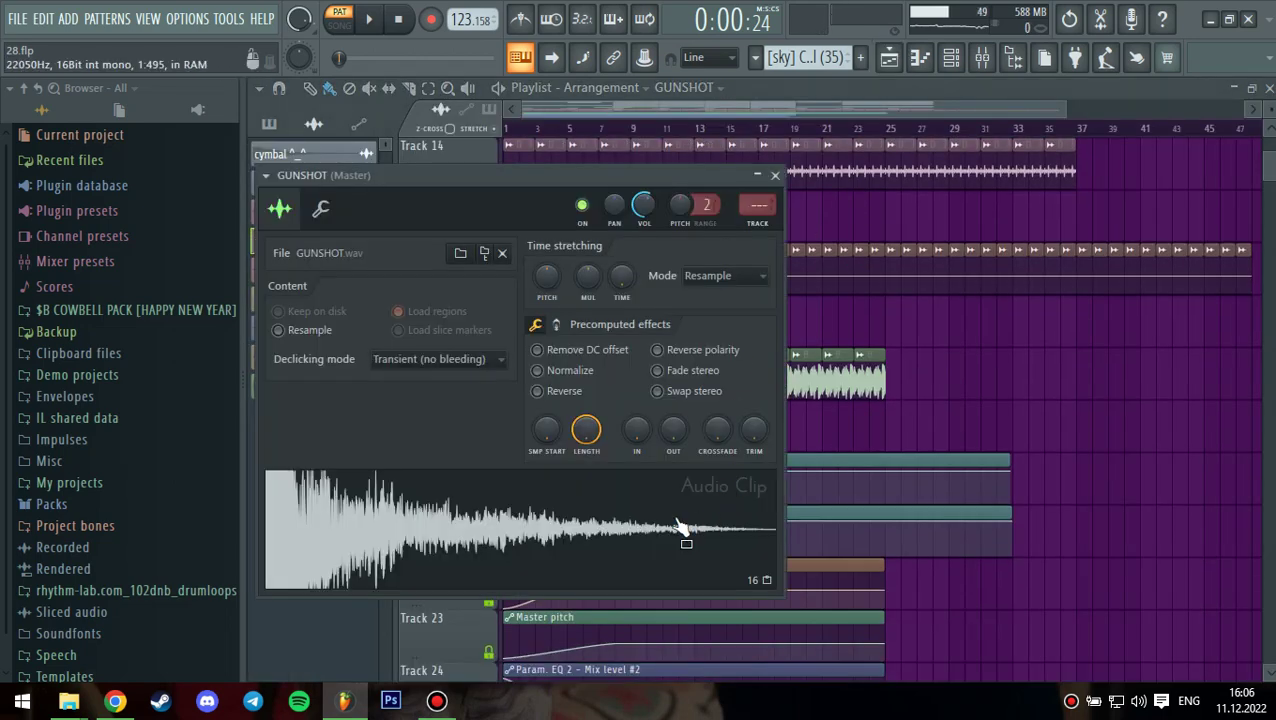
pyautogui.click(775, 176)
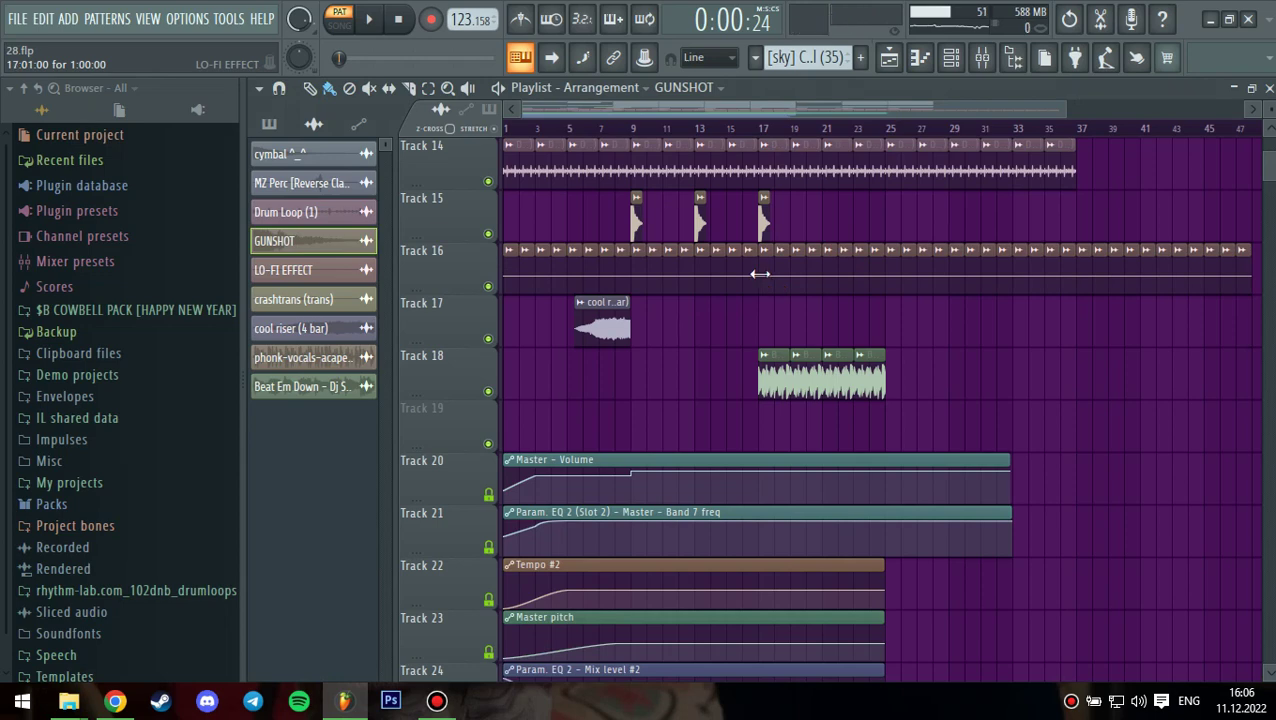
pyautogui.doubleClick(768, 275)
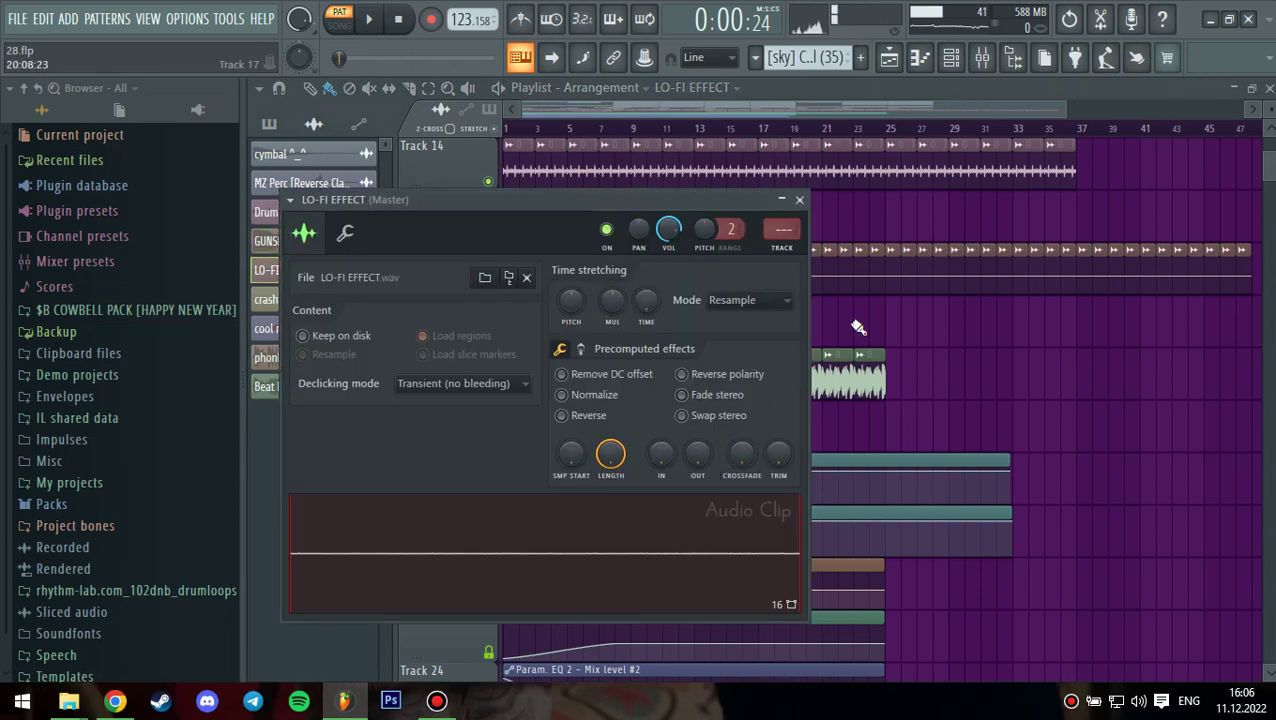
pyautogui.scroll(-1, 858, 327)
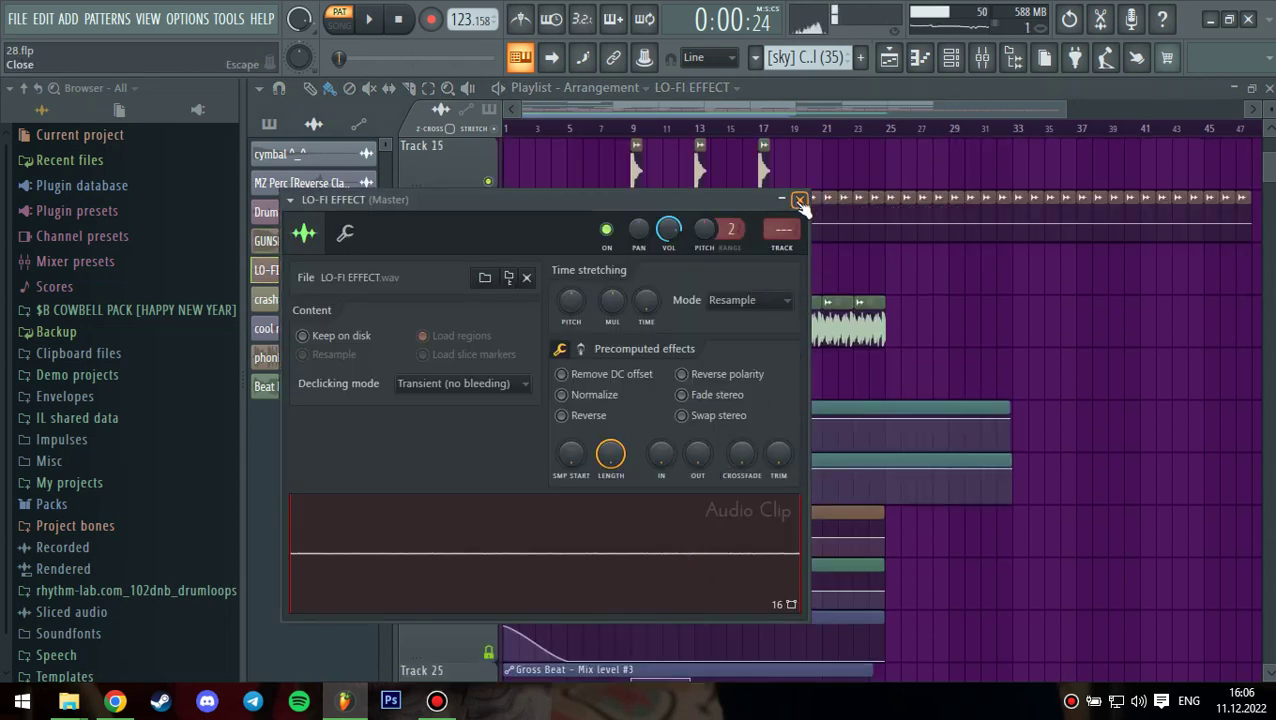
pyautogui.click(799, 200)
# - Open the Beat Em Down - Dj Sound clip on Track 18 and show the effect slots of its Kapa mixer track
pyautogui.scroll(8, 843, 131)
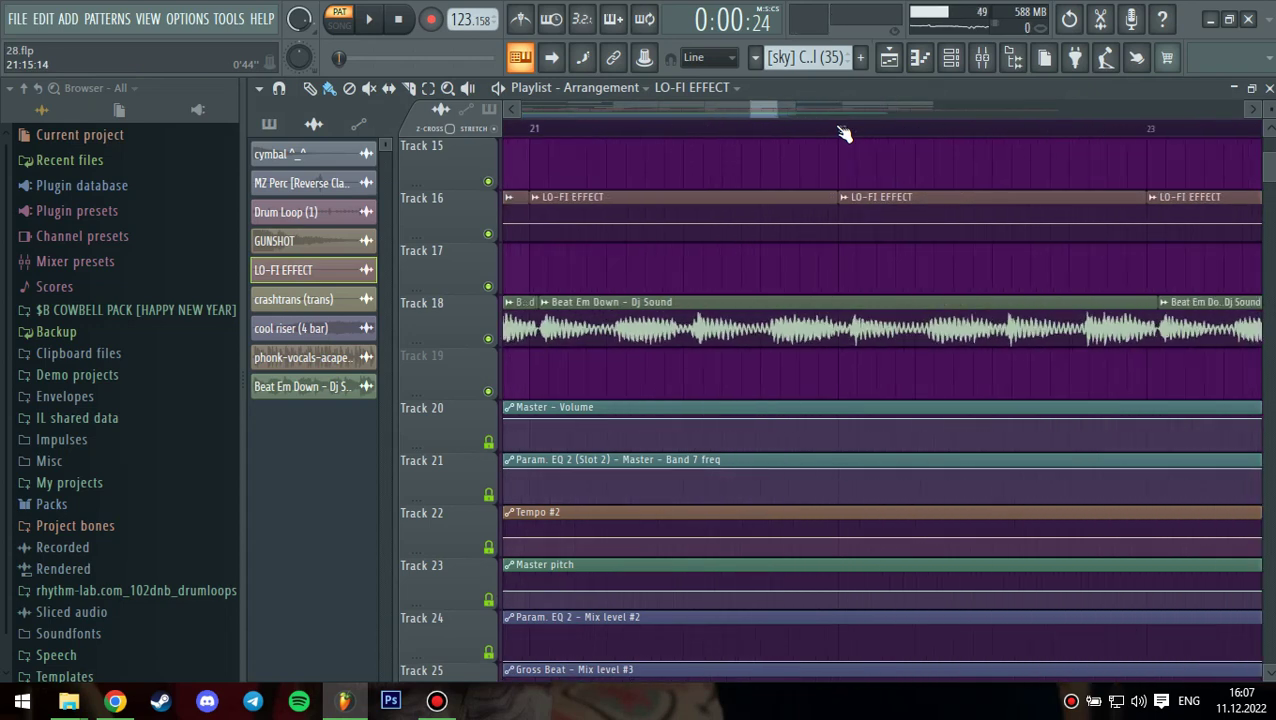
pyautogui.scroll(-8, 843, 131)
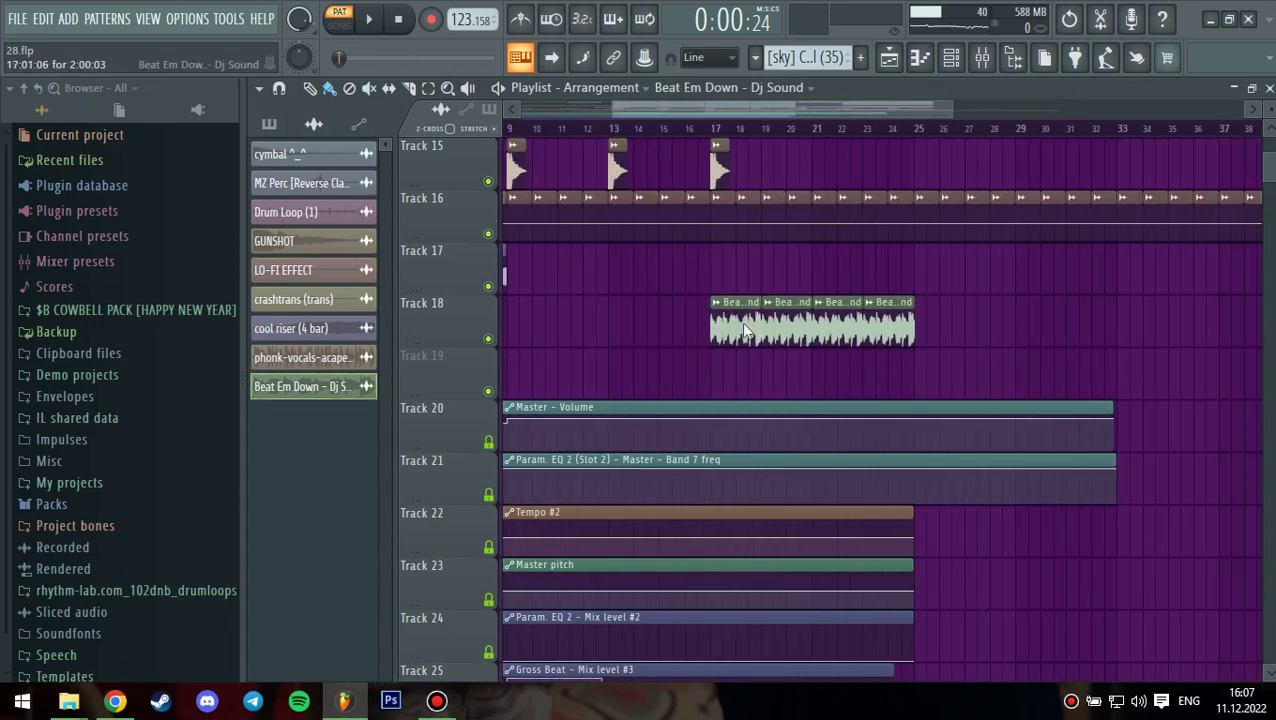
pyautogui.doubleClick(744, 333)
pyautogui.click(985, 60)
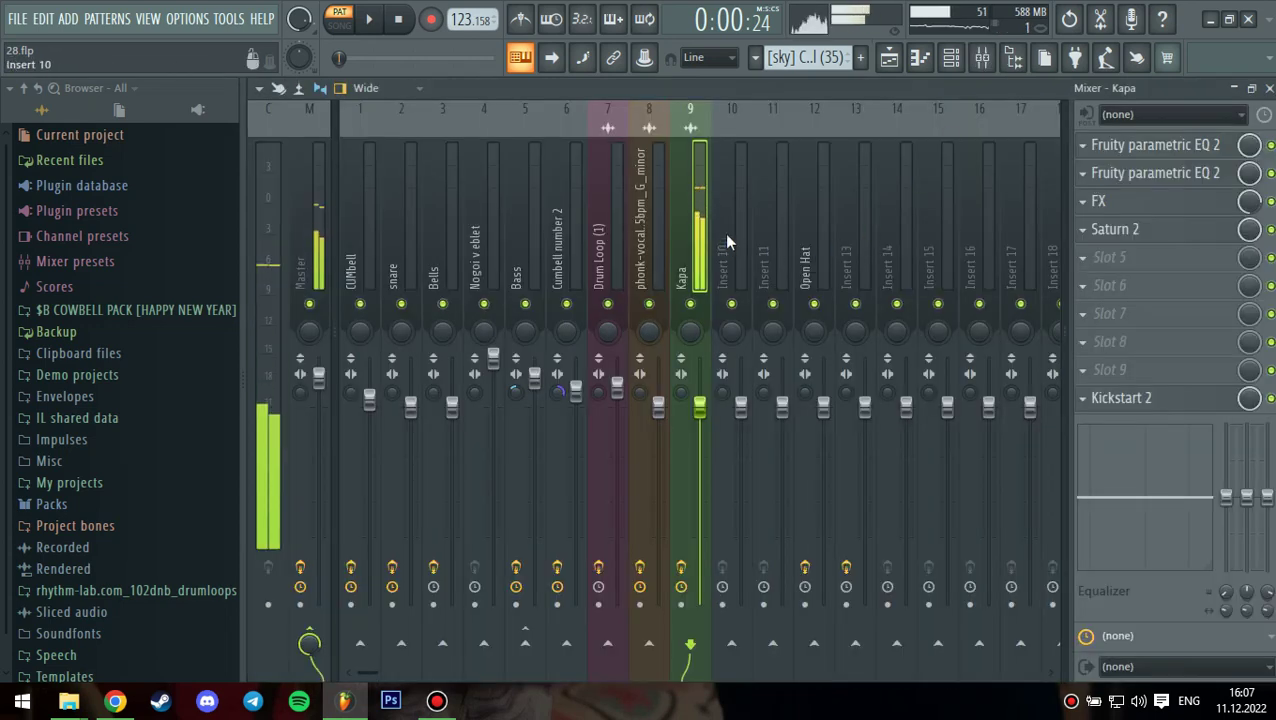
# - Inspect both Fruity parametric EQ 2 effects on the Kapa track
pyautogui.click(1120, 146)
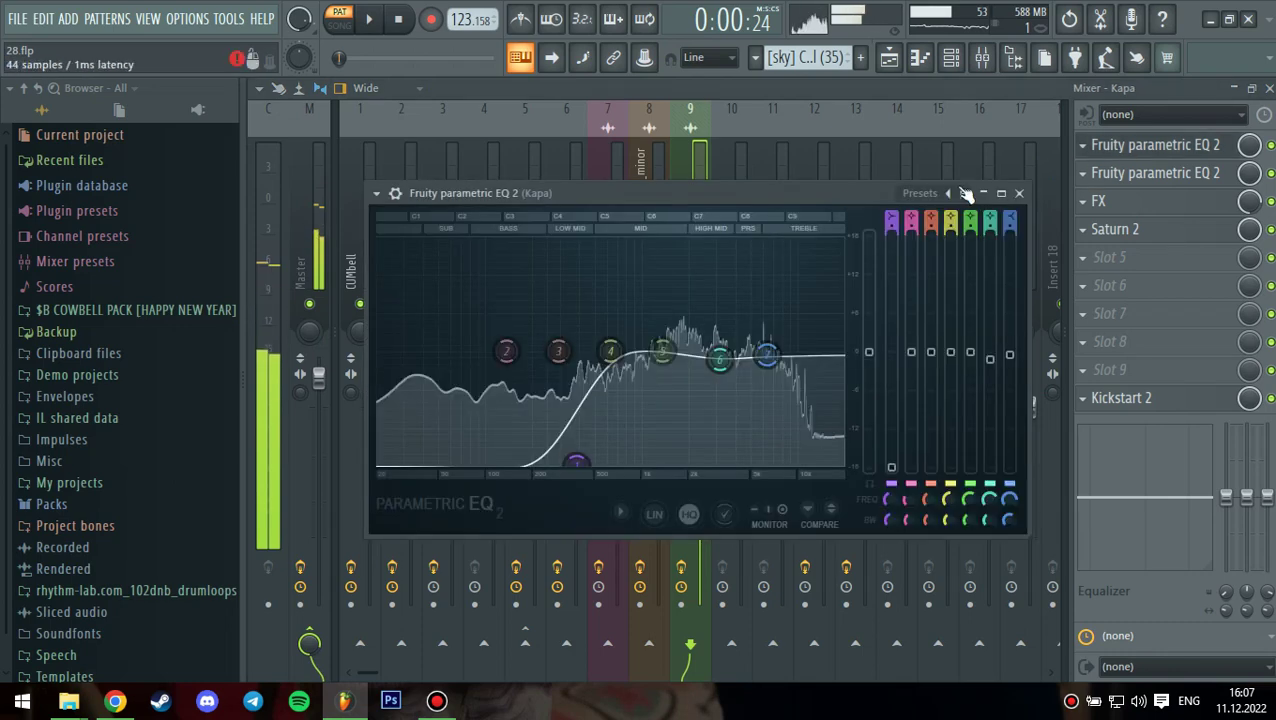
pyautogui.click(1019, 193)
pyautogui.click(1125, 173)
pyautogui.click(1031, 297)
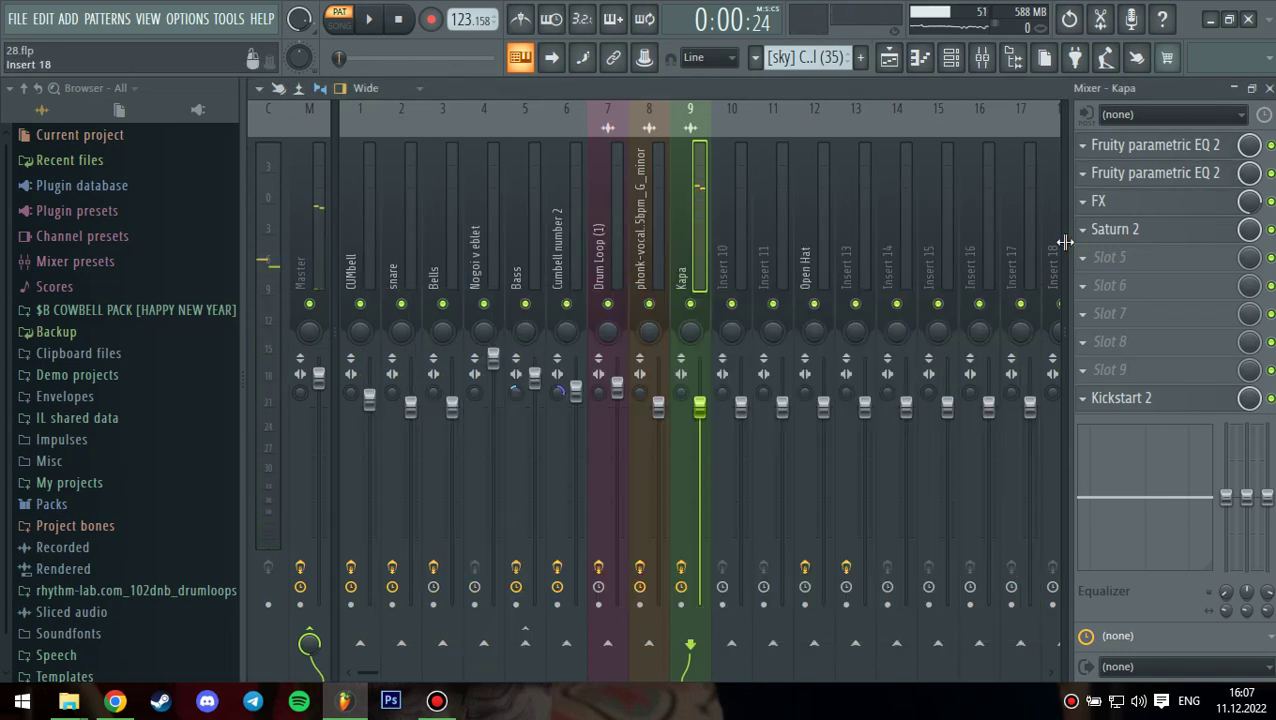
# - Inspect the FX, Saturn 2 and Kickstart 2 effects on the Kapa track
pyautogui.click(1110, 201)
pyautogui.click(805, 166)
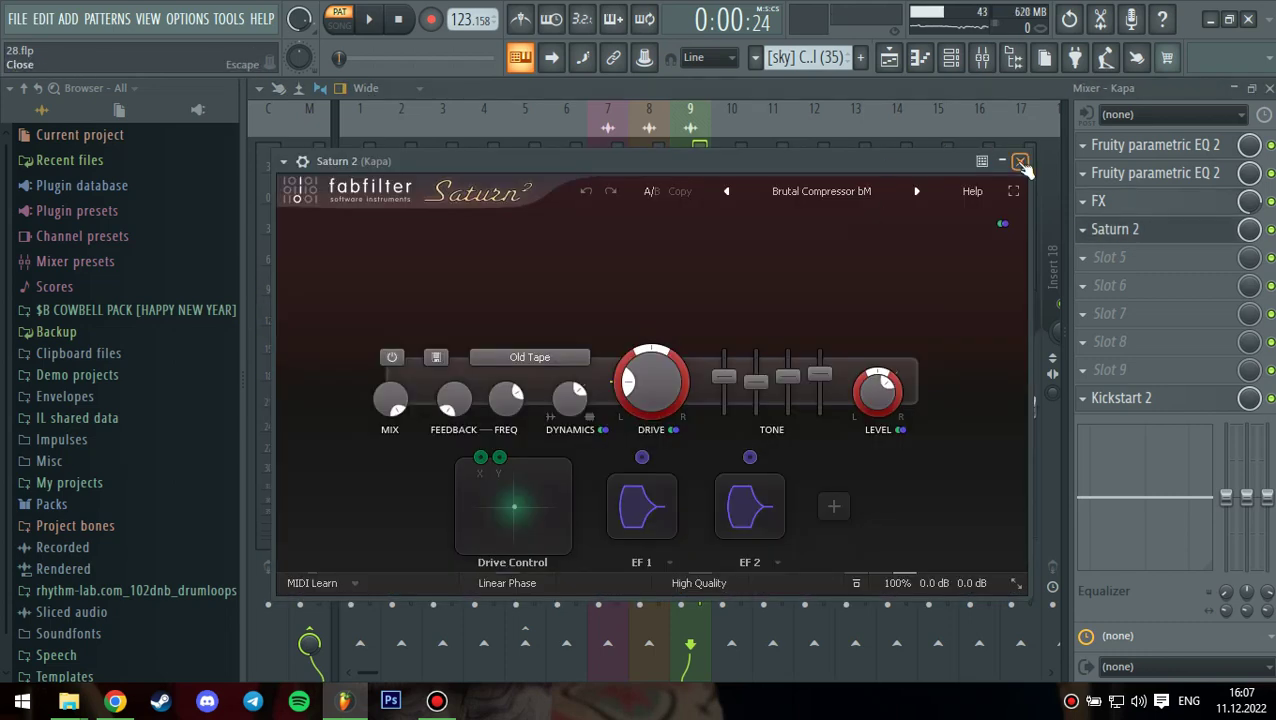
pyautogui.click(1020, 158)
pyautogui.click(1140, 400)
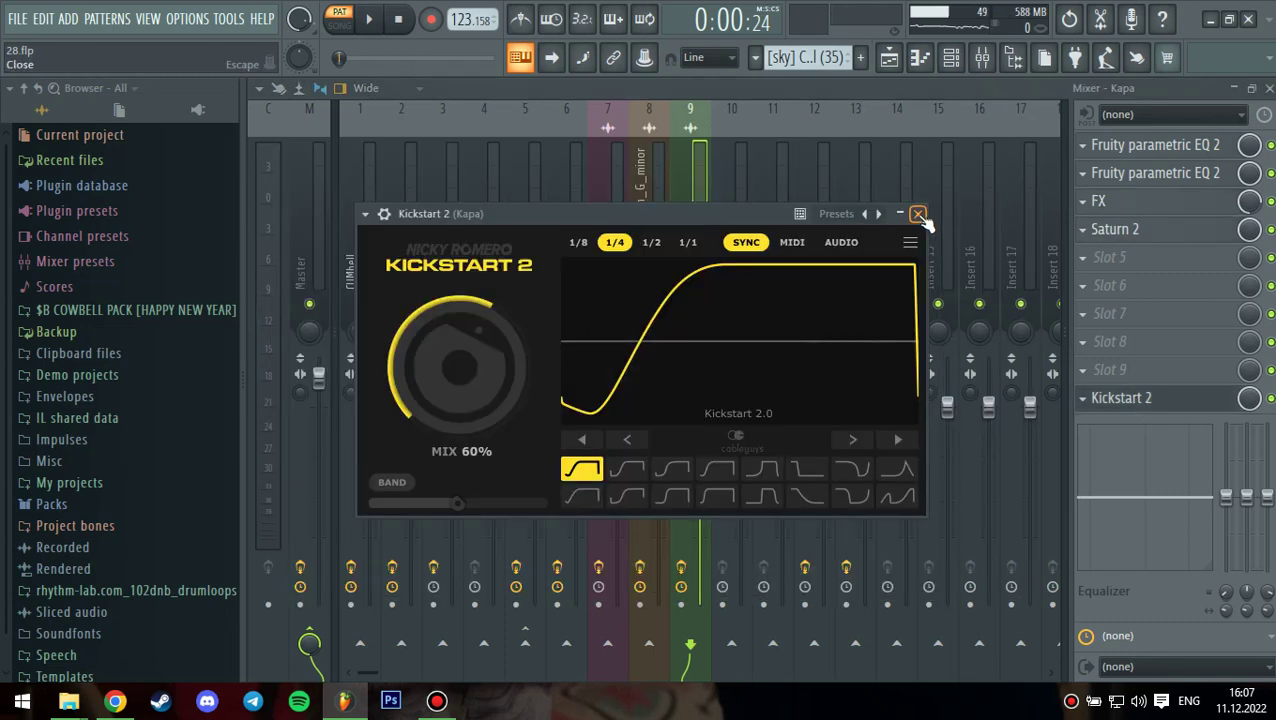
pyautogui.click(926, 220)
# - Examine the automation clips on playlist tracks 20 to 27, then review the arrangement back up to Track 1
pyautogui.click(888, 58)
pyautogui.scroll(-6, 869, 405)
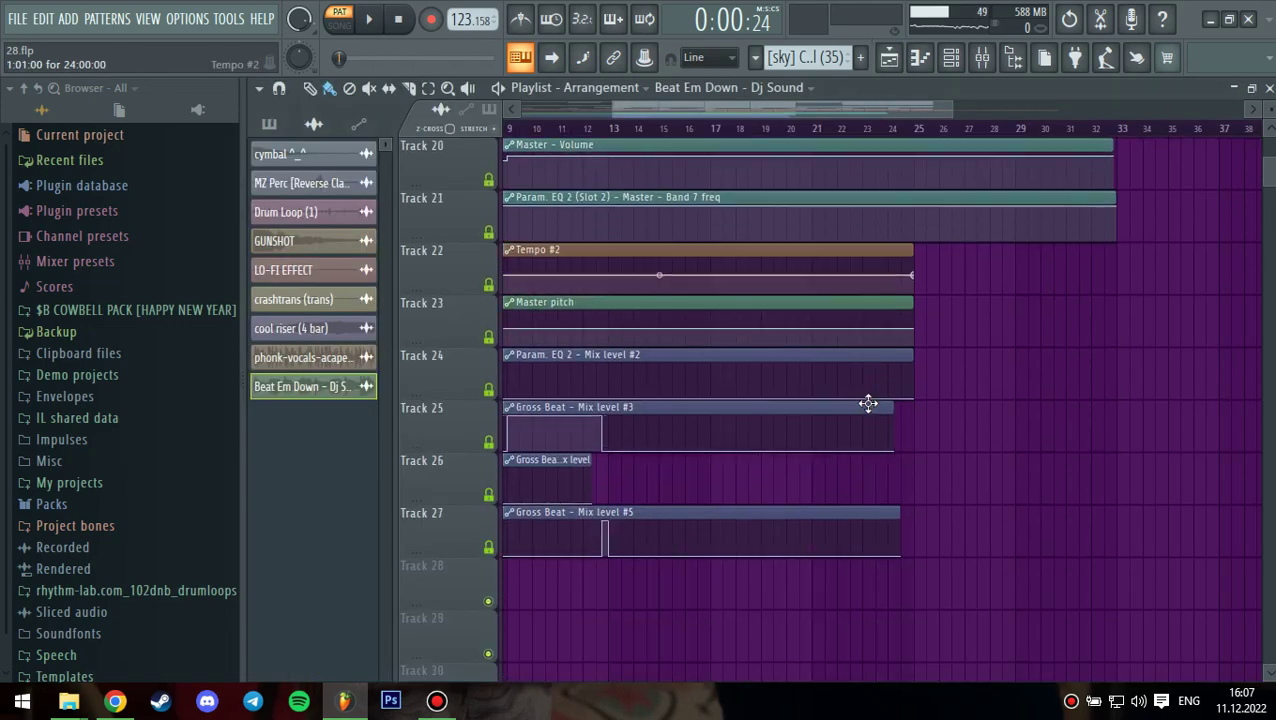
pyautogui.scroll(4, 874, 404)
pyautogui.scroll(4, 875, 400)
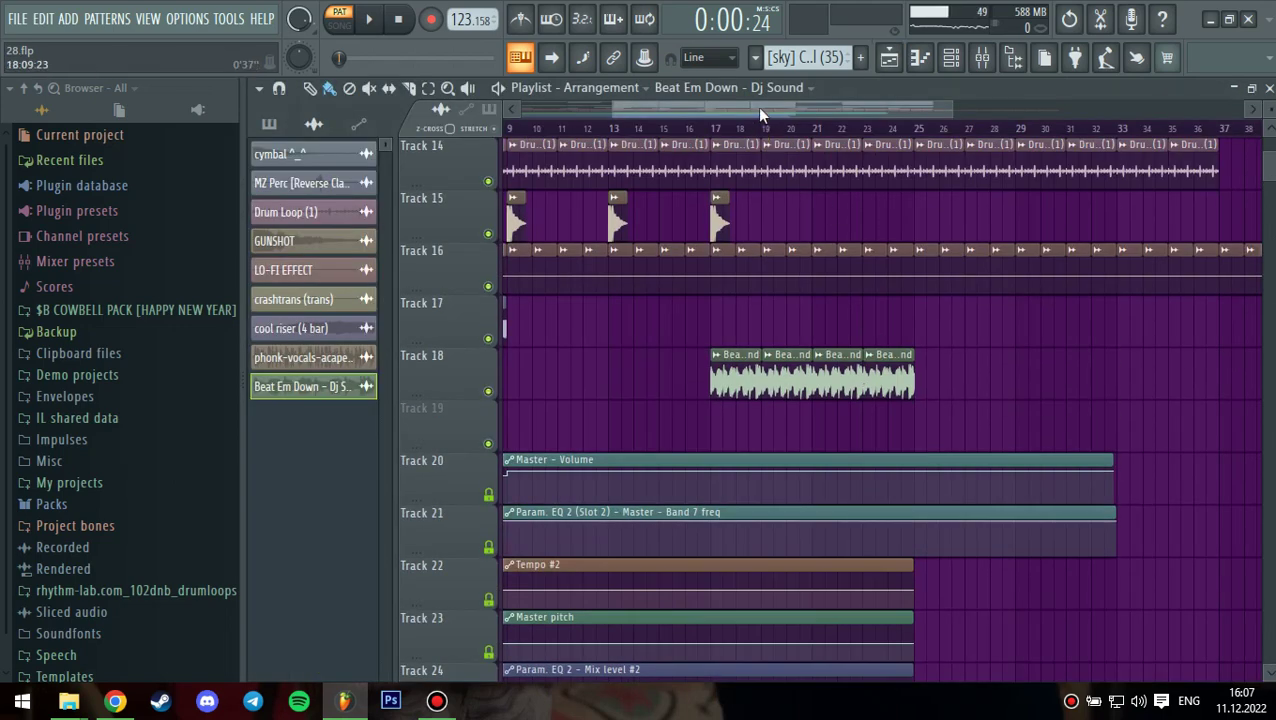
pyautogui.moveTo(759, 109); pyautogui.dragTo(662, 110)
pyautogui.scroll(-5, 836, 356)
pyautogui.scroll(16, 836, 356)
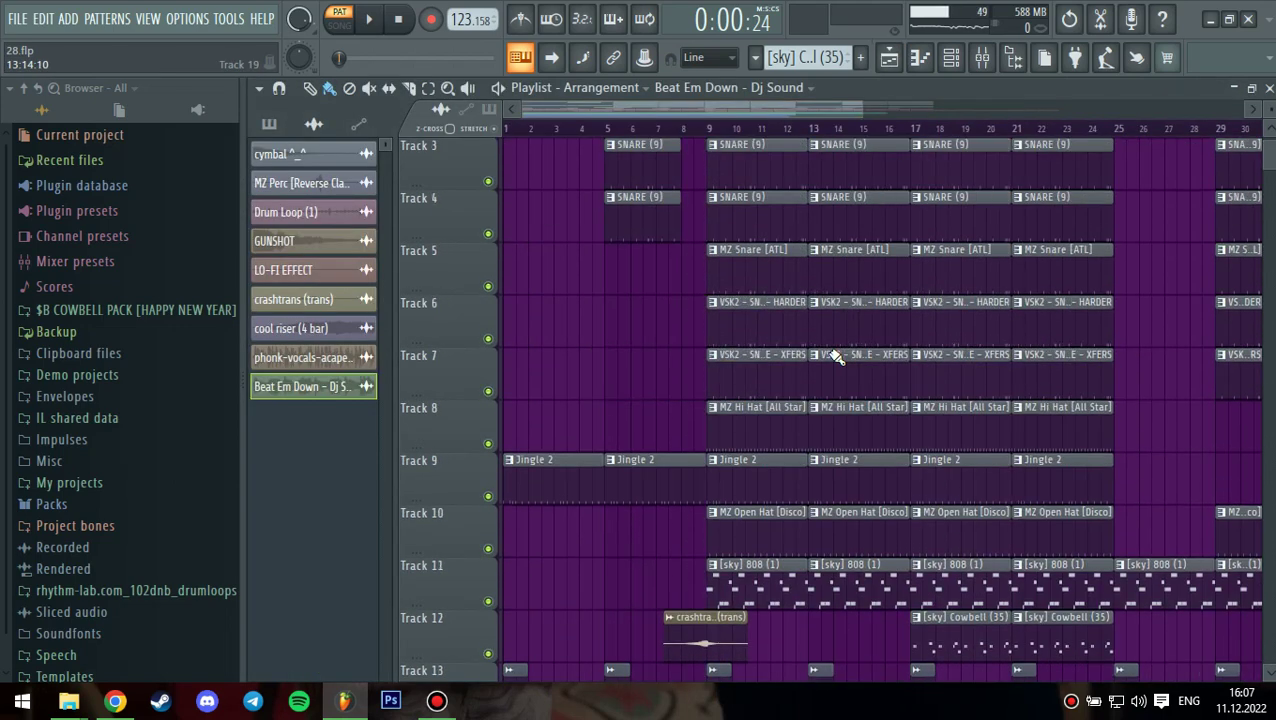
pyautogui.scroll(2, 836, 357)
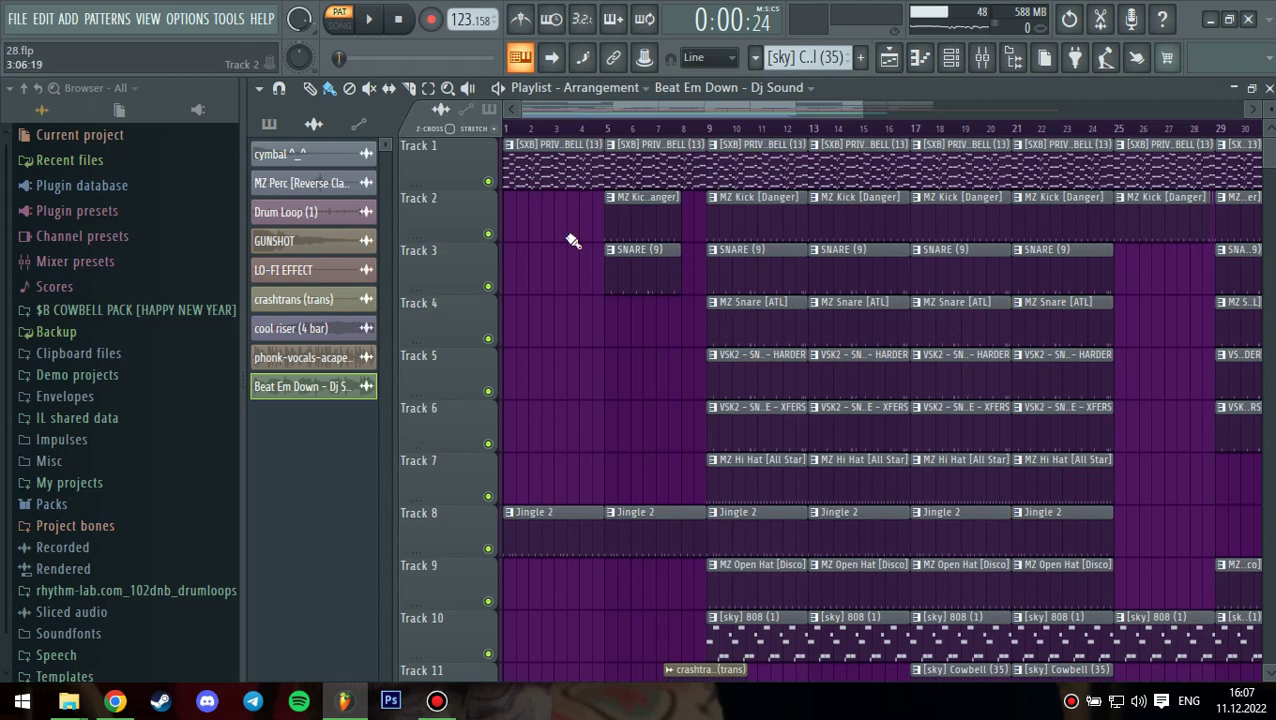
# - Solo playlist Track 1, select bars 9 to 13 and play that section in song mode
pyautogui.rightClick(488, 181)
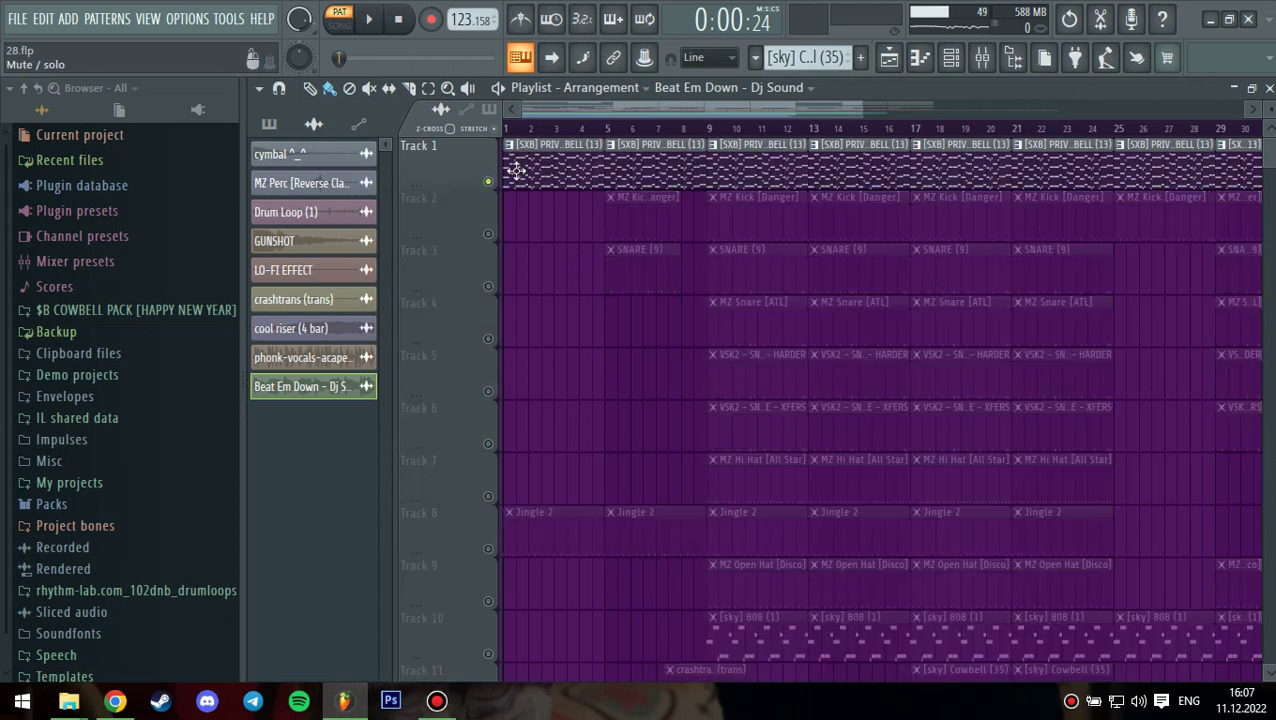
pyautogui.moveTo(712, 130); pyautogui.dragTo(814, 144)
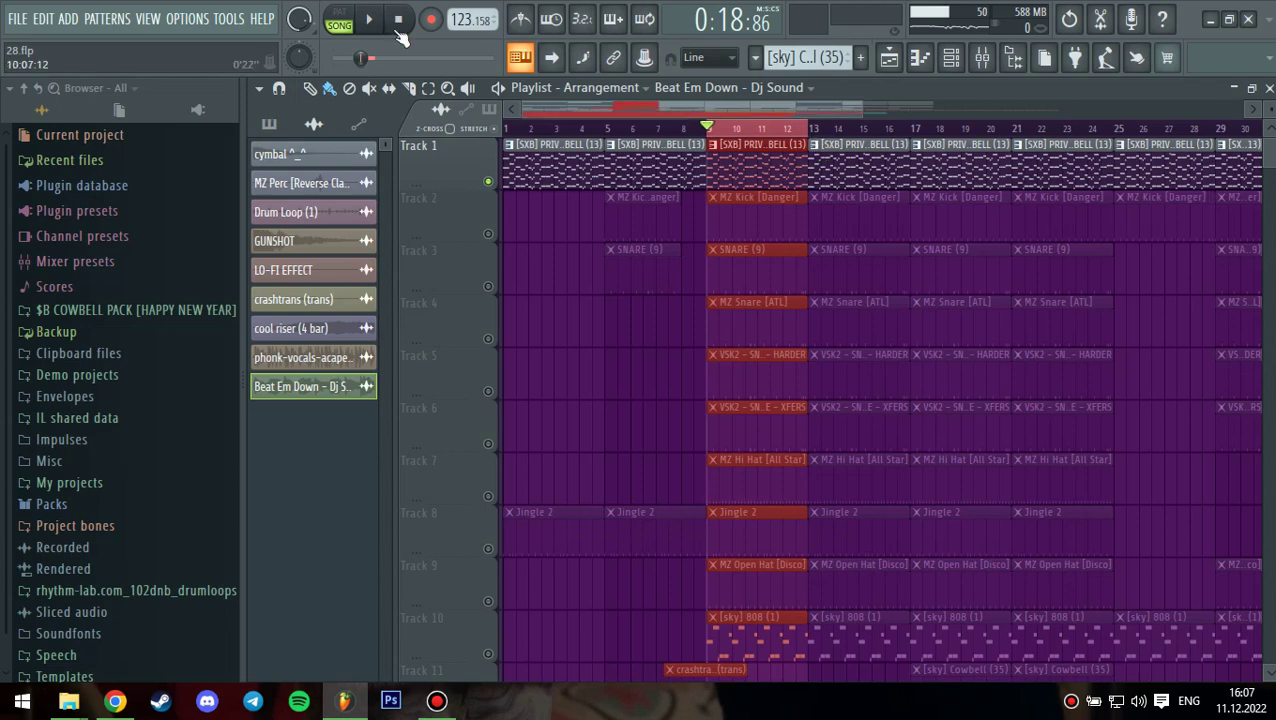
pyautogui.click(380, 21)
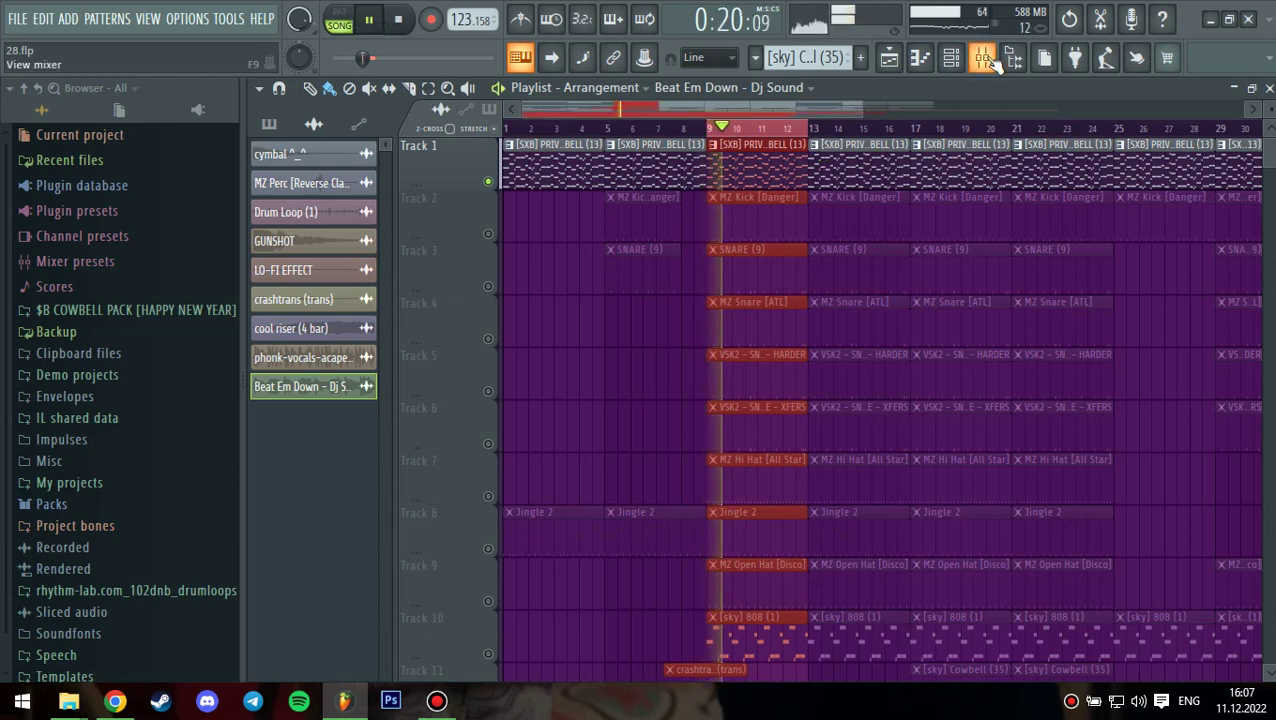
# - Show the Master track's effect slots and inspect the Gross Beat effect in slot 8
pyautogui.click(985, 58)
pyautogui.click(300, 237)
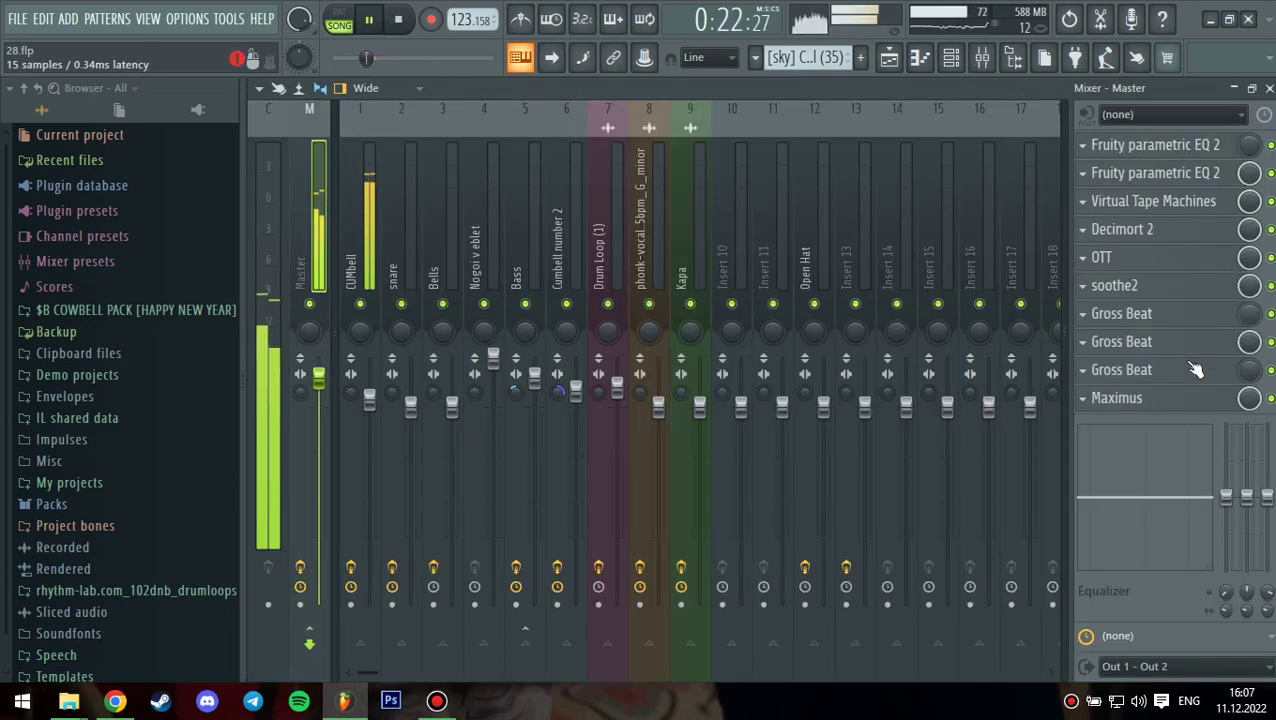
pyautogui.click(1123, 342)
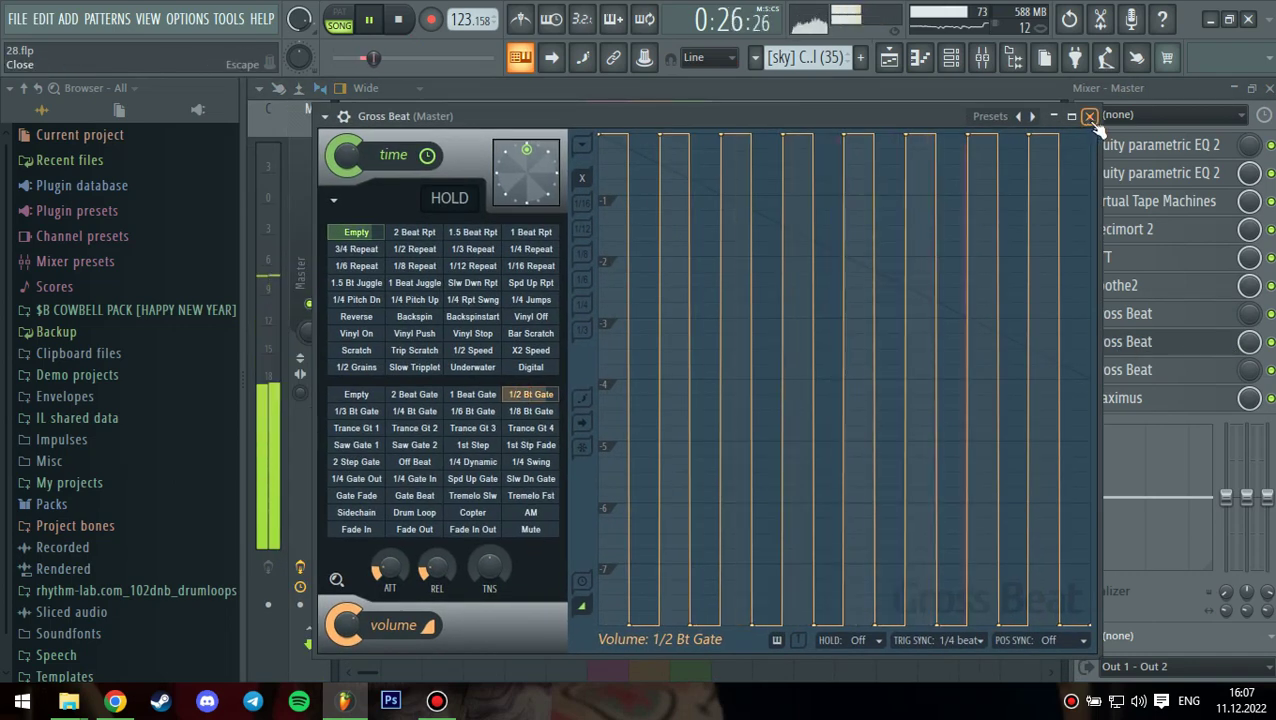
pyautogui.click(1089, 116)
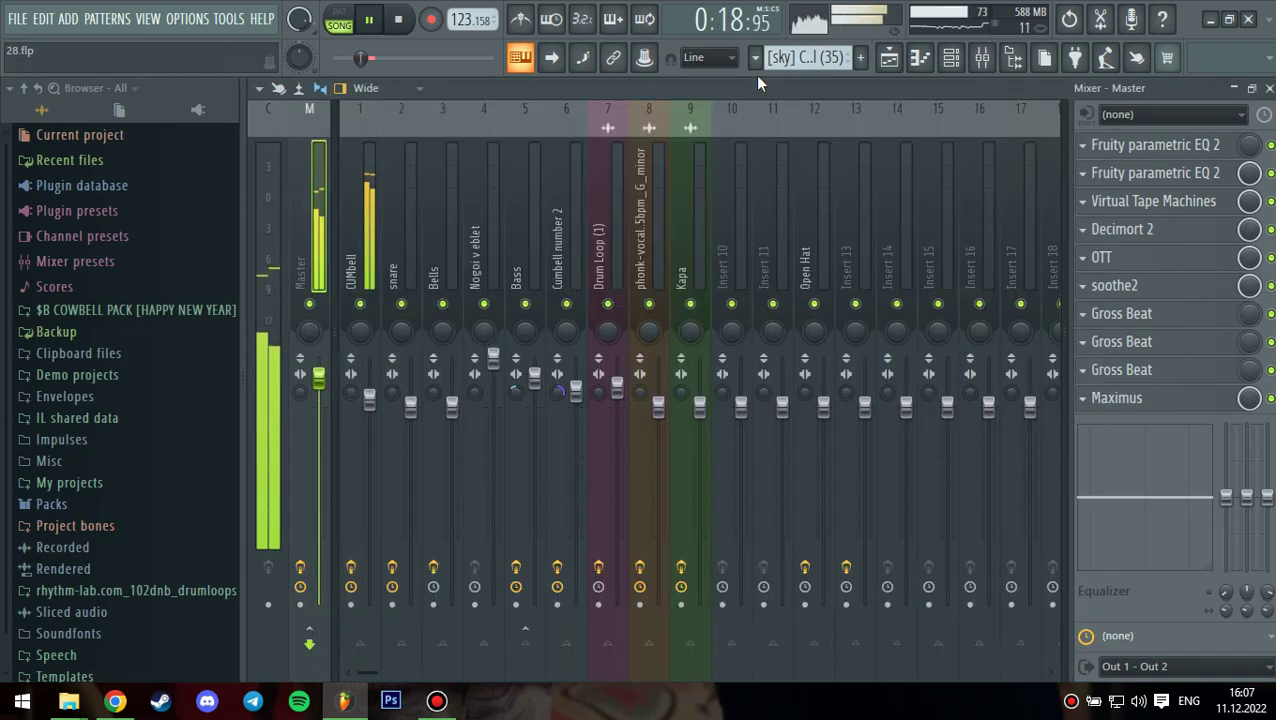
# - Return to the playlist, clear the bars 9 to 13 selection, pause playback and unsolo Track 1
pyautogui.click(889, 58)
pyautogui.scroll(-10, 906, 298)
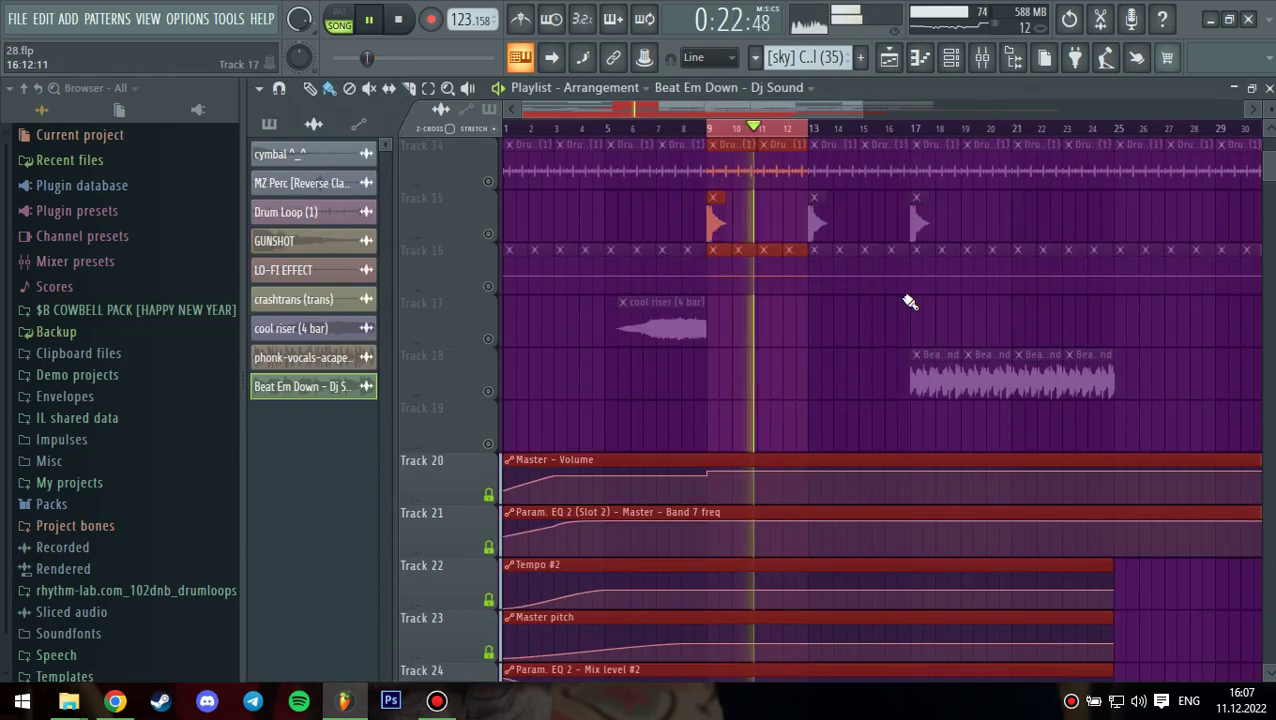
pyautogui.scroll(9, 904, 296)
pyautogui.doubleClick(641, 129)
pyautogui.press('space')
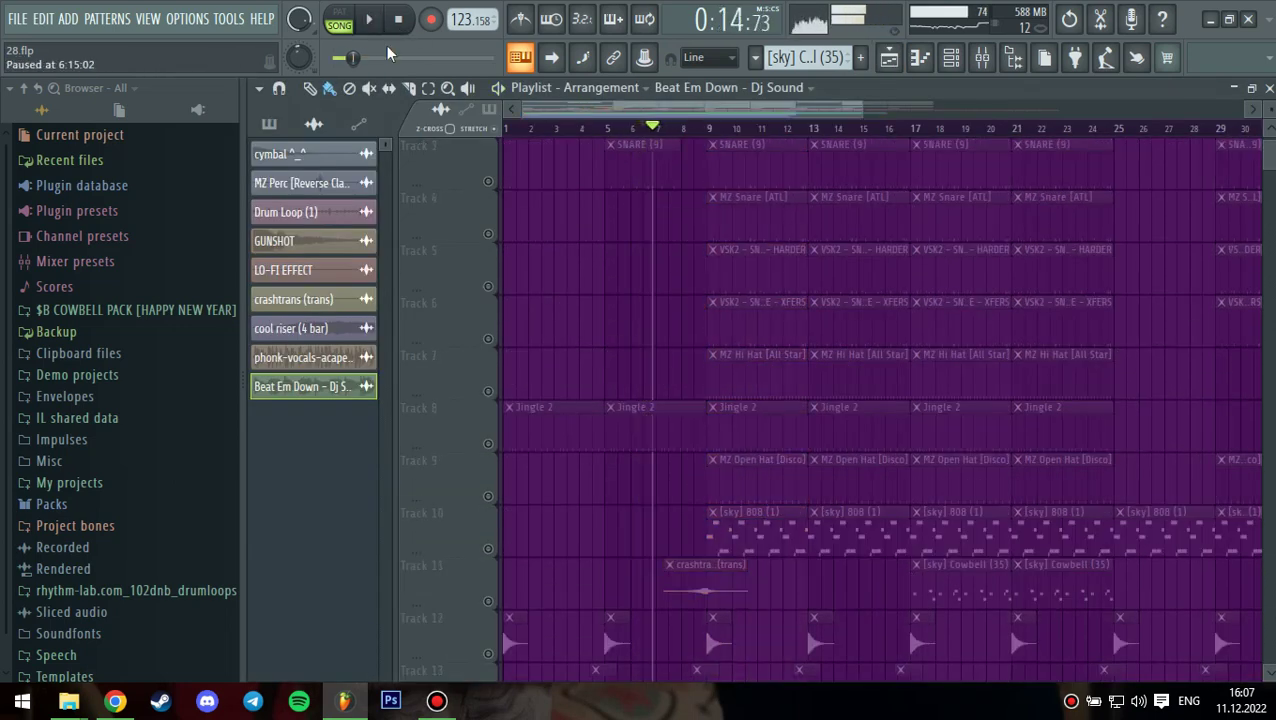
pyautogui.scroll(-11, 736, 330)
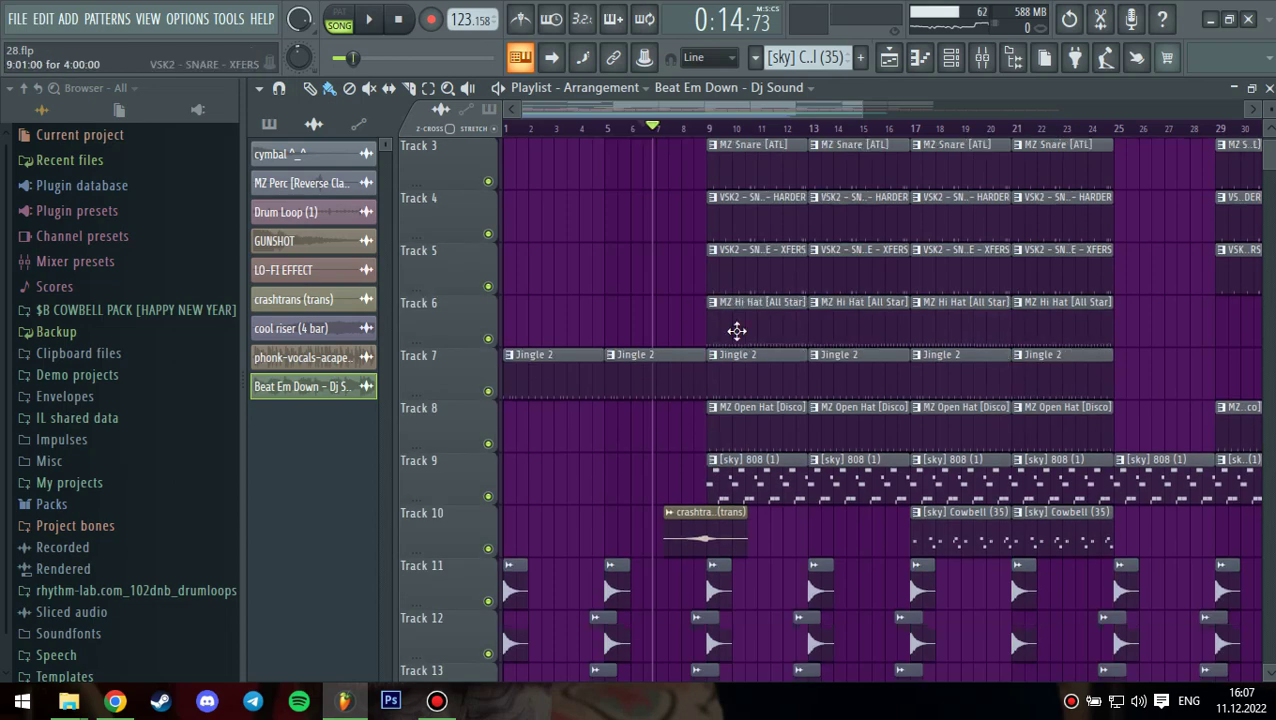
pyautogui.scroll(2, 736, 330)
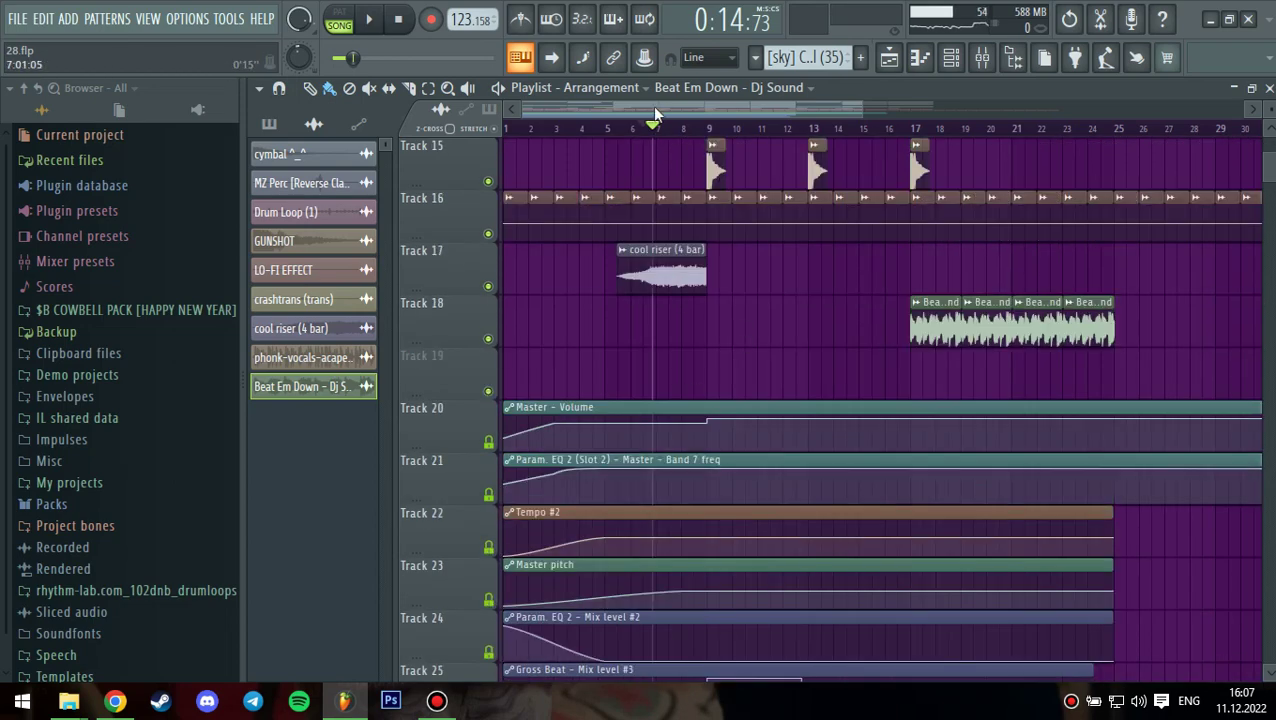
# - Play the song briefly from the beginning, then pause and select the Param. EQ 2 - Mix level #2 automation clip on Track 24
pyautogui.press('space')
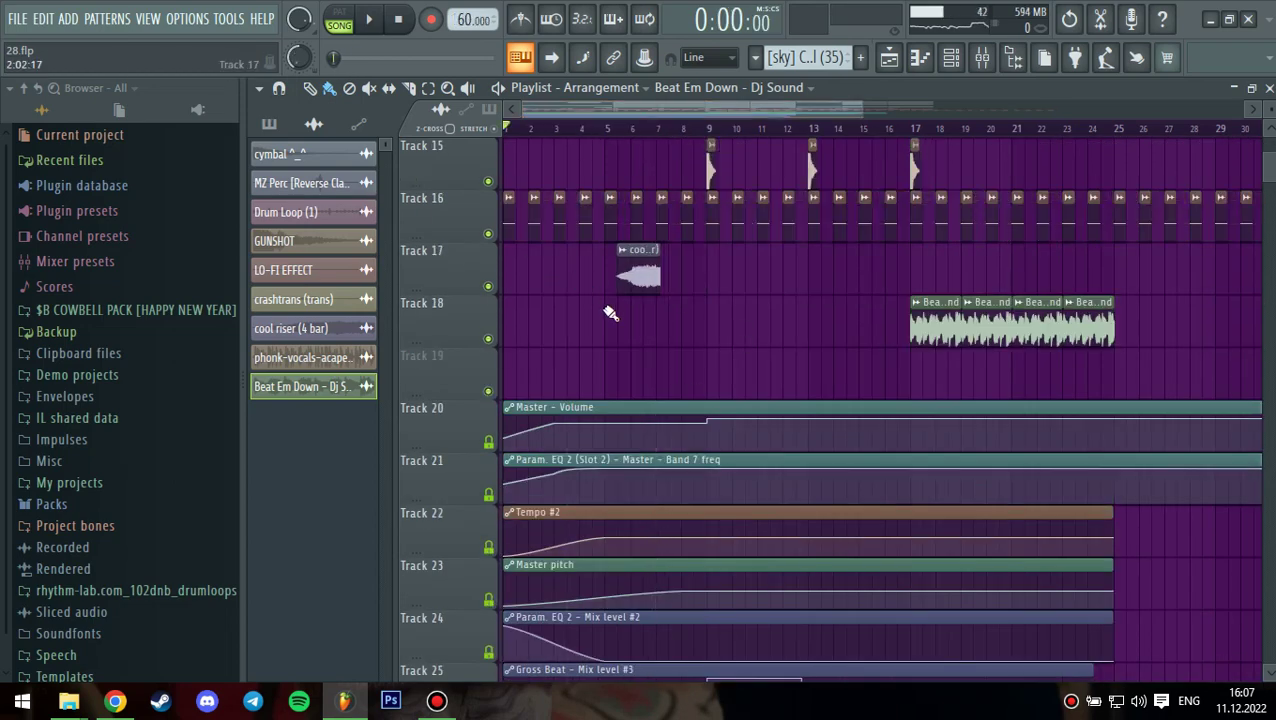
pyautogui.scroll(-3, 610, 313)
pyautogui.click(375, 20)
pyautogui.scroll(-2, 616, 232)
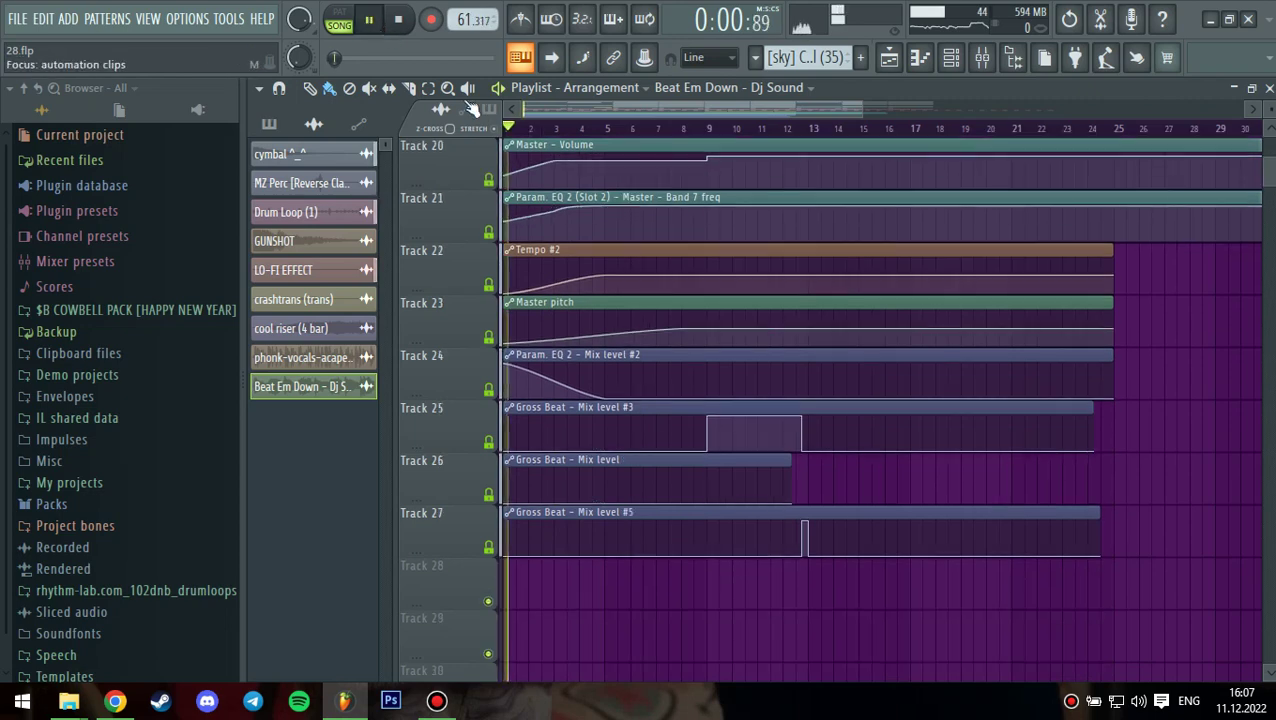
pyautogui.click(375, 22)
pyautogui.click(578, 354)
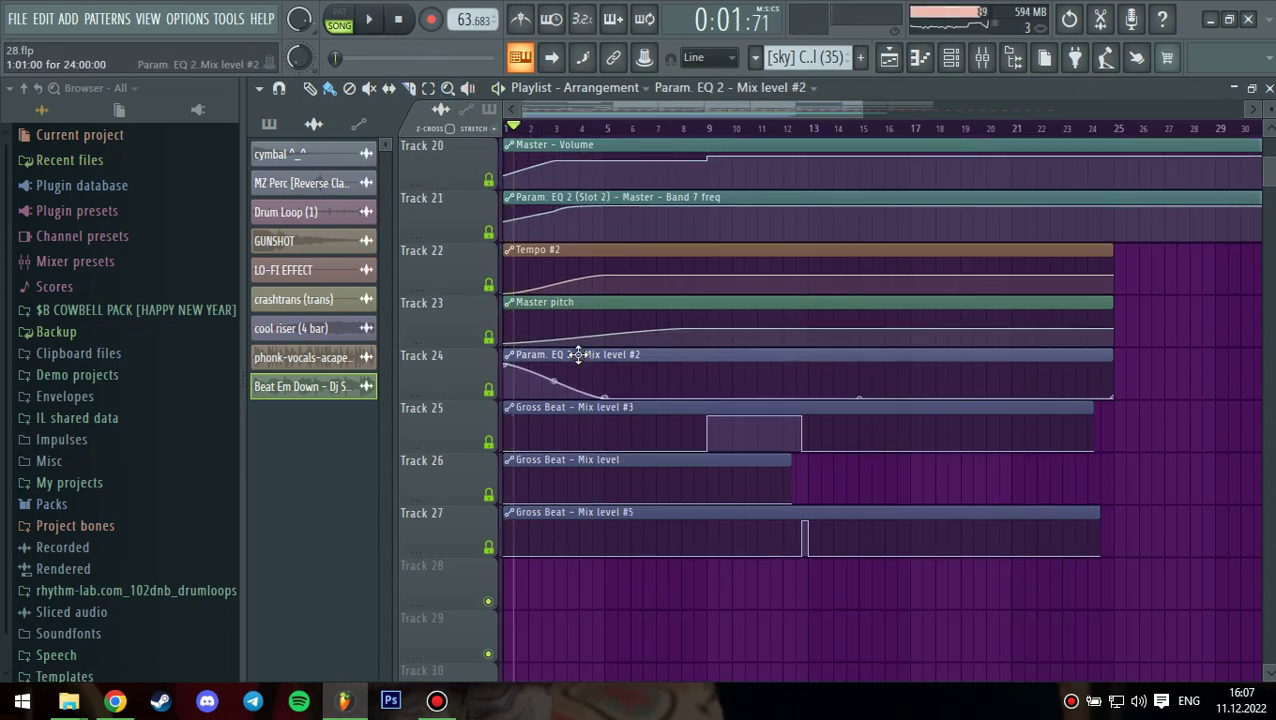
# - Inspect the first Fruity parametric EQ 2 on the Master track while playing the intro, then close it and pause
pyautogui.click(982, 58)
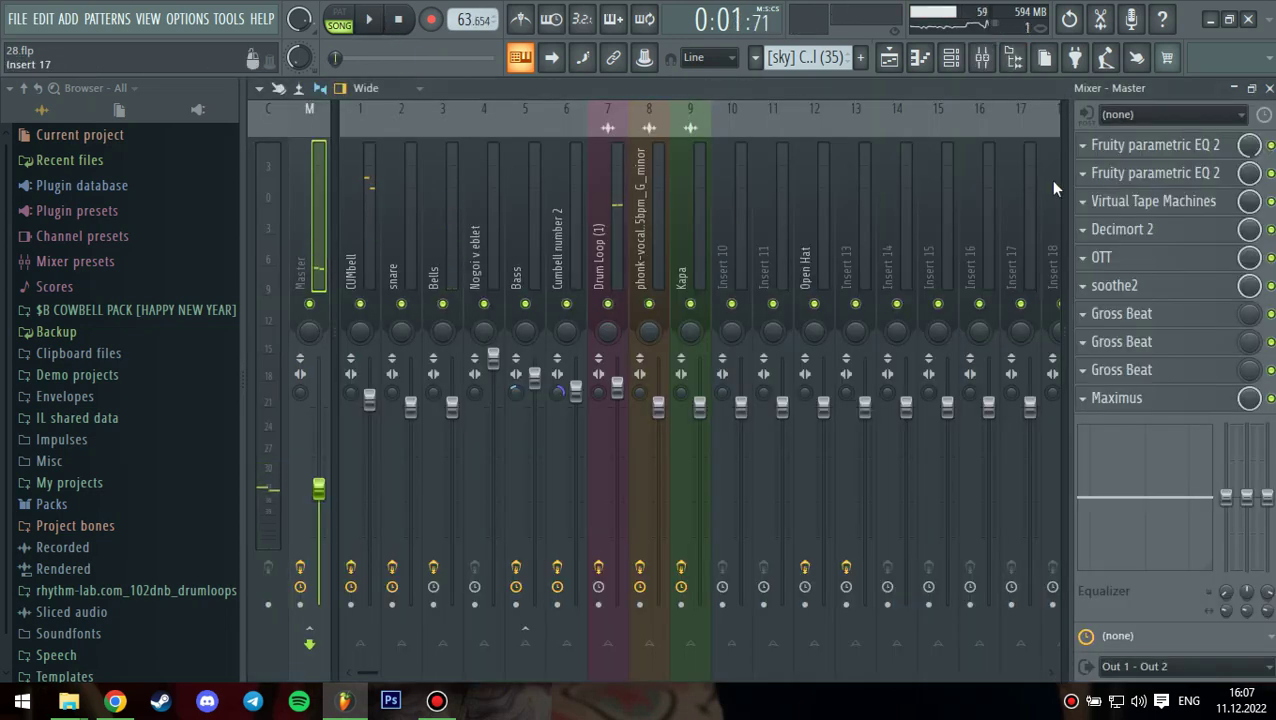
pyautogui.click(1160, 147)
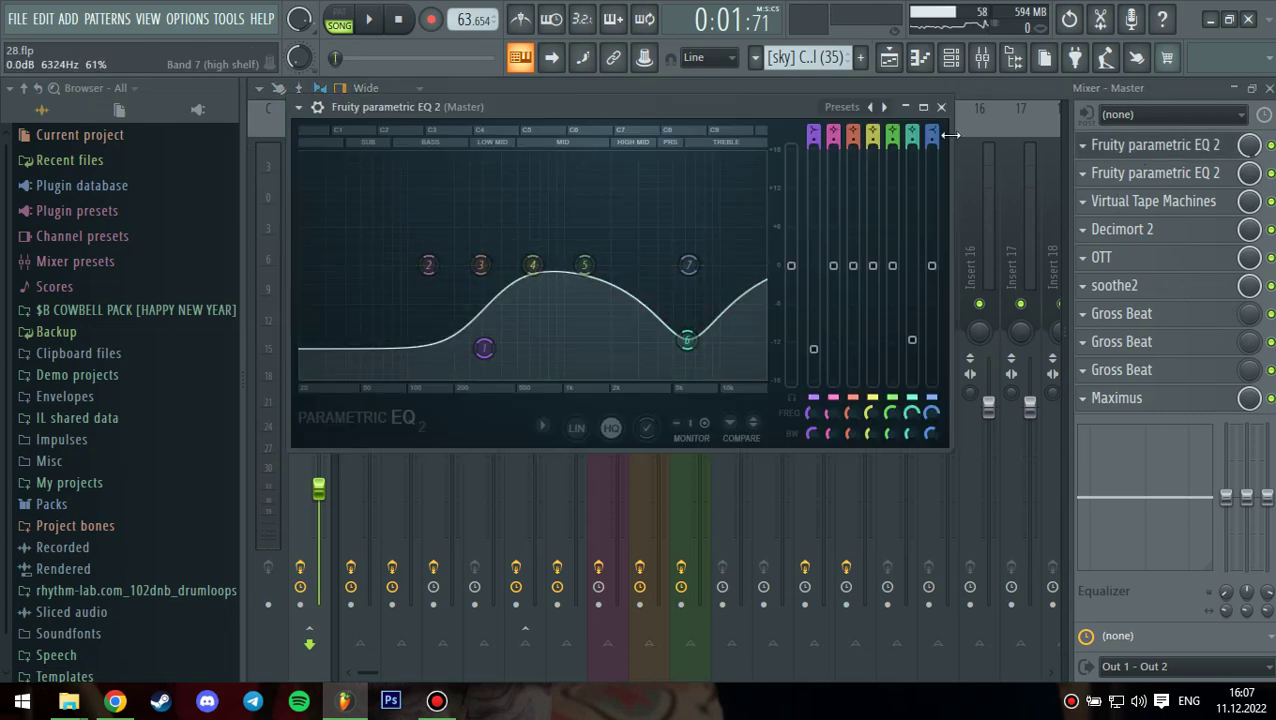
pyautogui.click(372, 22)
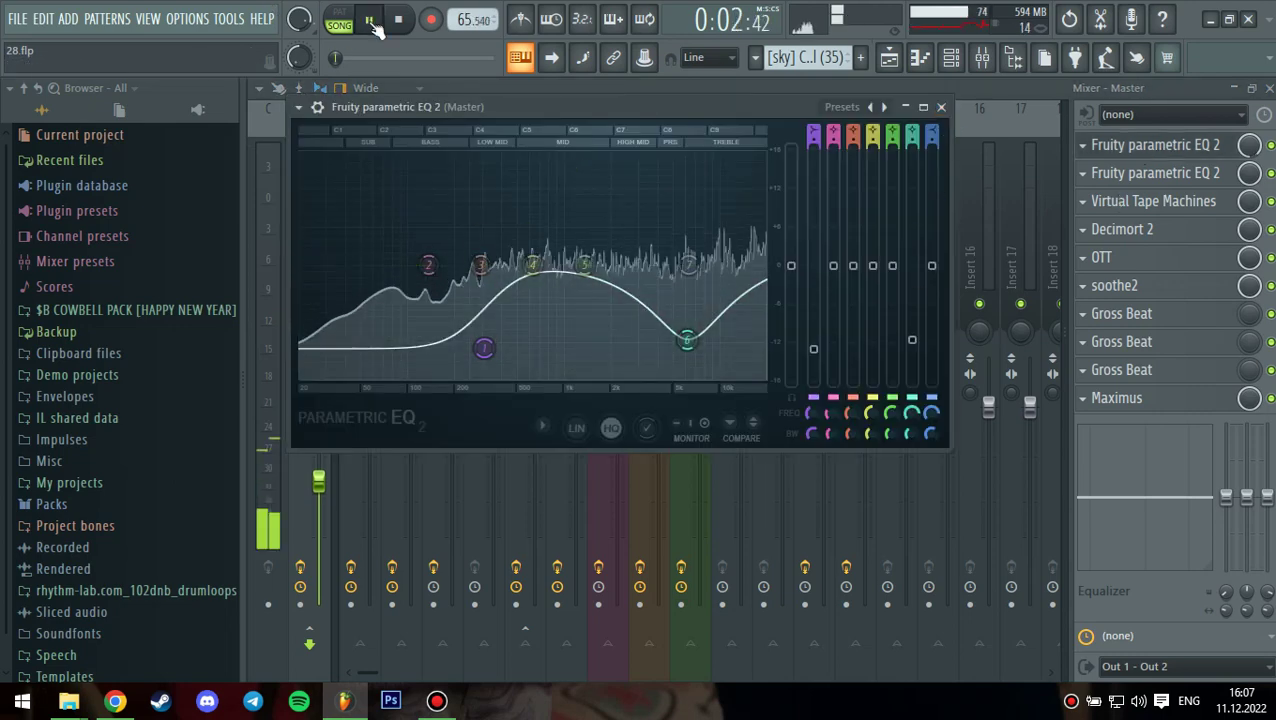
pyautogui.click(940, 106)
pyautogui.click(378, 30)
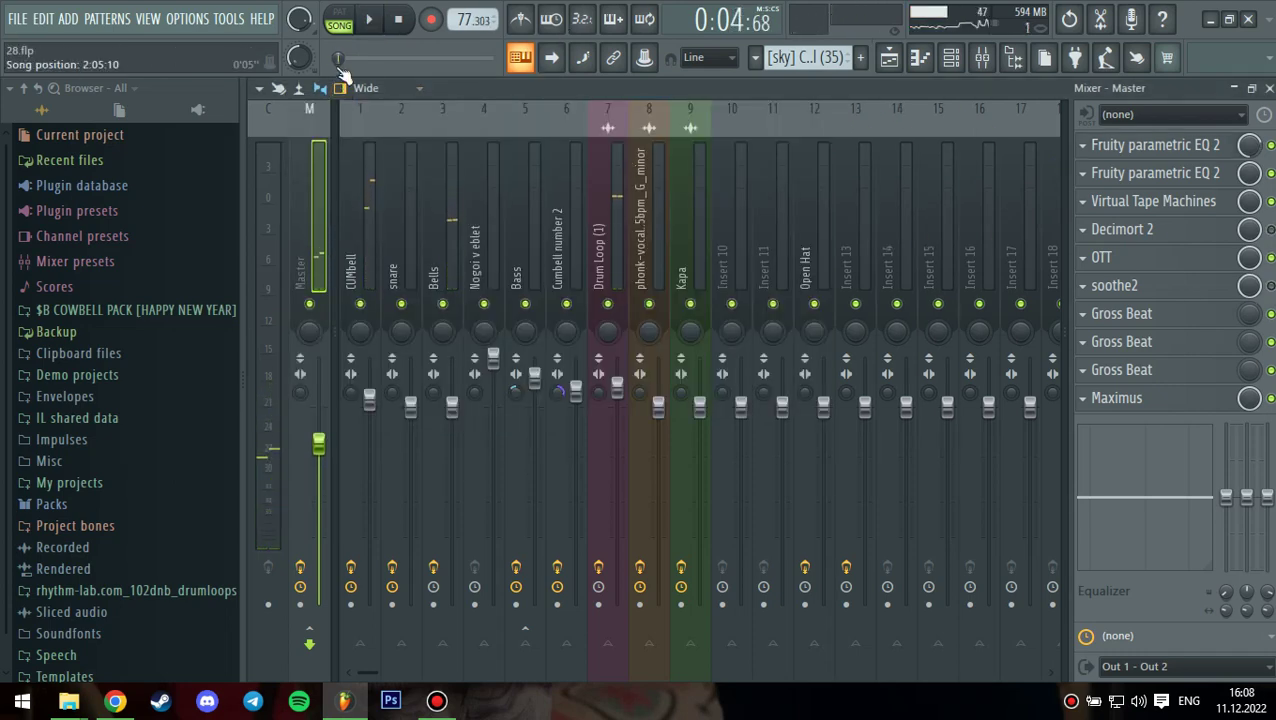
# - Play the intro from the start and inspect the Master track's second Fruity parametric EQ 2
pyautogui.click(372, 22)
pyautogui.click(1160, 172)
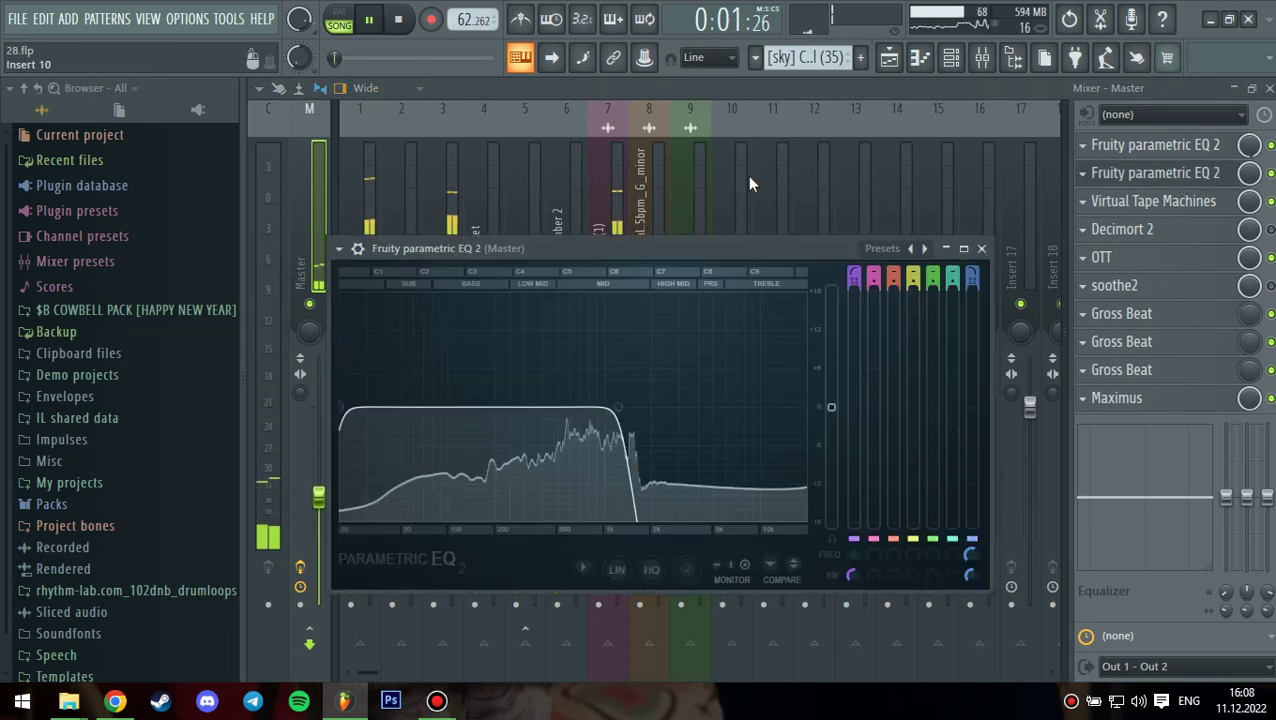
pyautogui.moveTo(650, 248); pyautogui.dragTo(725, 149)
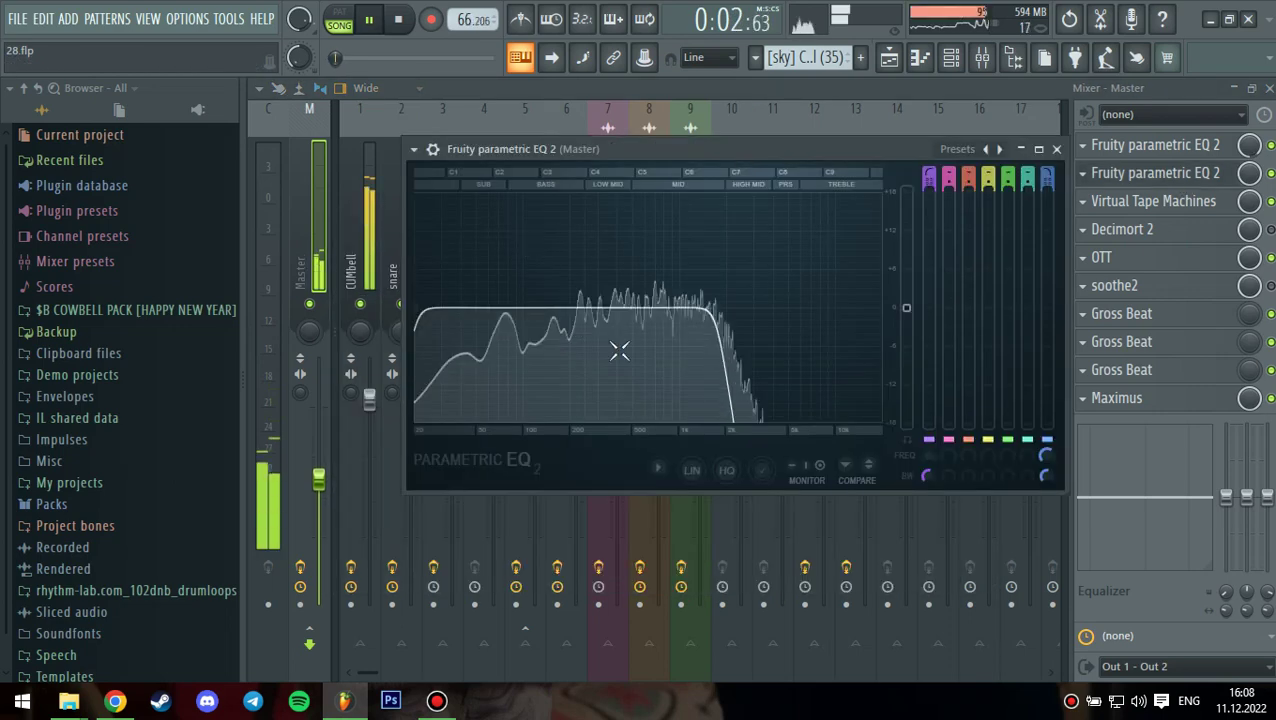
pyautogui.click(1057, 149)
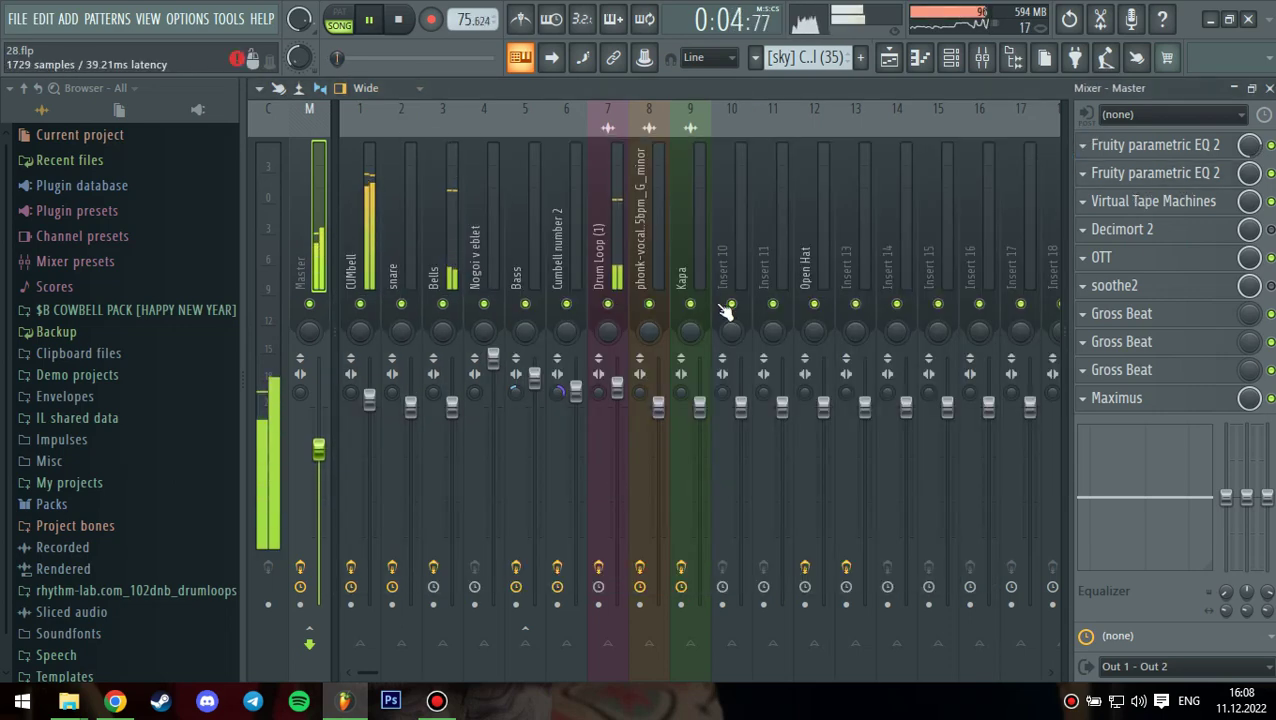
# - Inspect the Virtual Tape Machines and OTT effects on the Master track during playback
pyautogui.click(1153, 201)
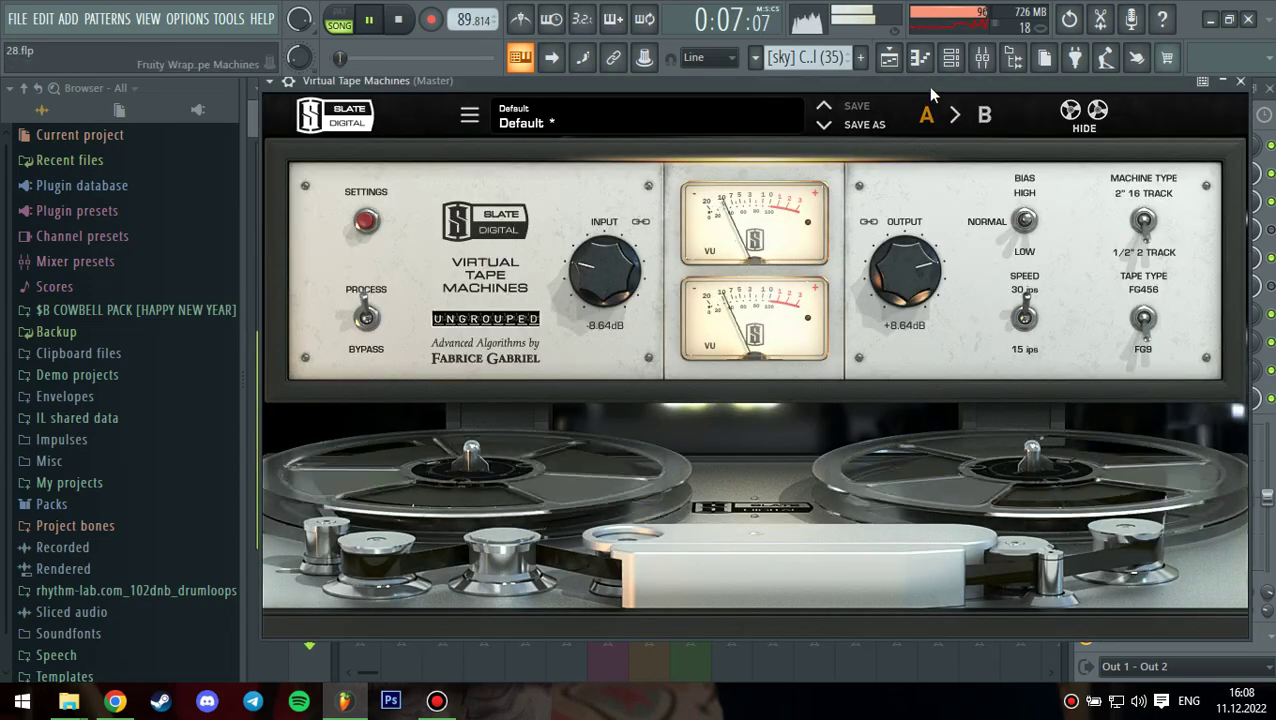
pyautogui.moveTo(931, 87); pyautogui.dragTo(899, 127)
pyautogui.click(1208, 122)
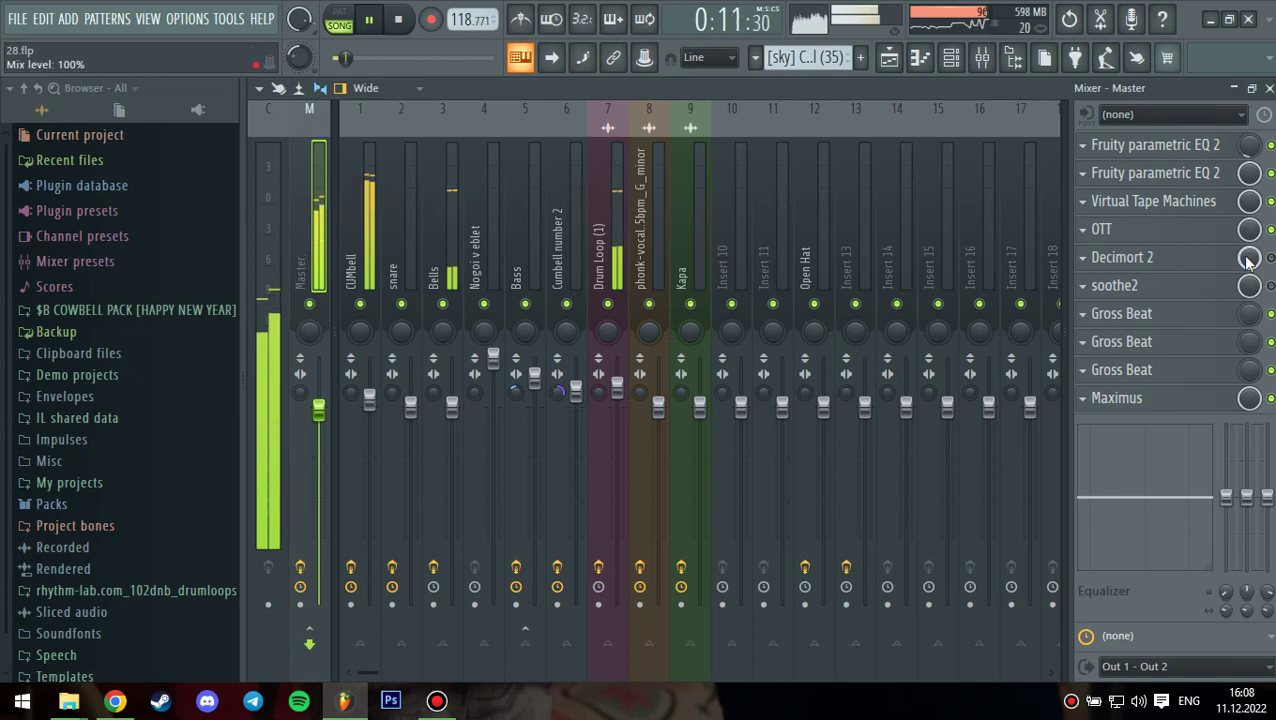
pyautogui.click(1128, 234)
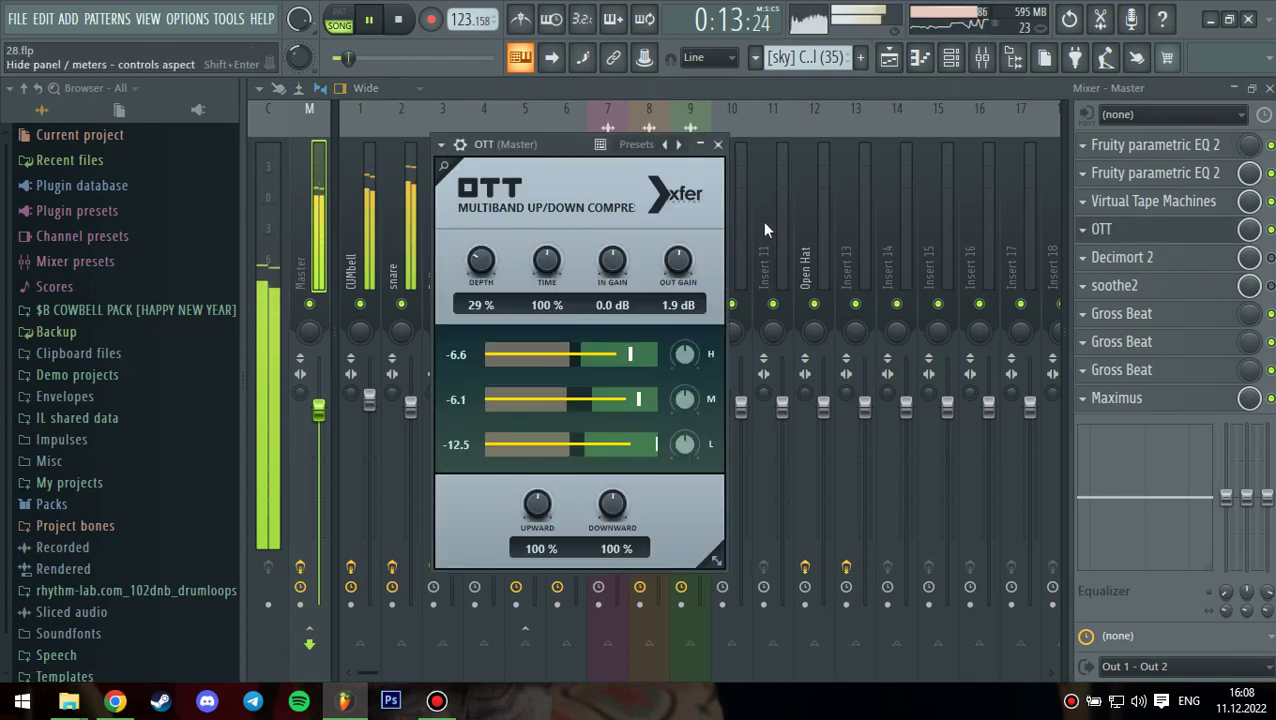
pyautogui.click(720, 139)
# - Move Decimort 2 back above OTT in the Master effect chain and inspect its settings
pyautogui.scroll(3, 1272, 259)
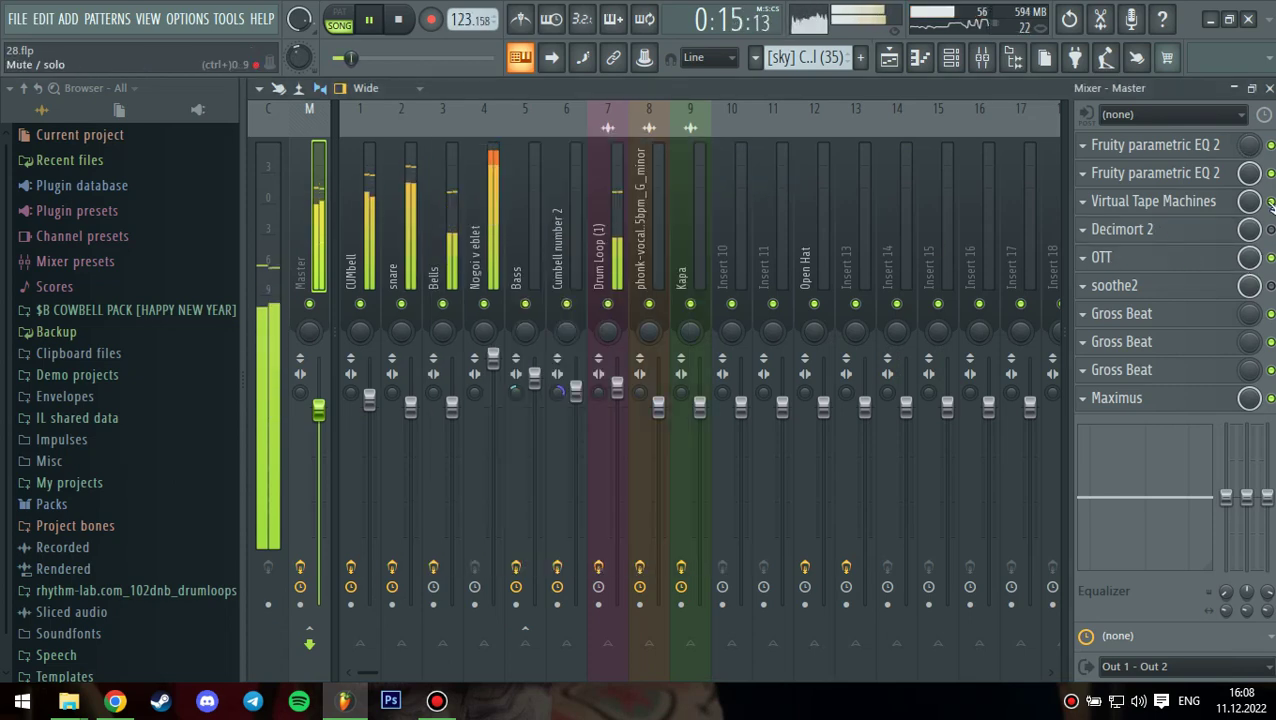
pyautogui.scroll(-2, 1272, 177)
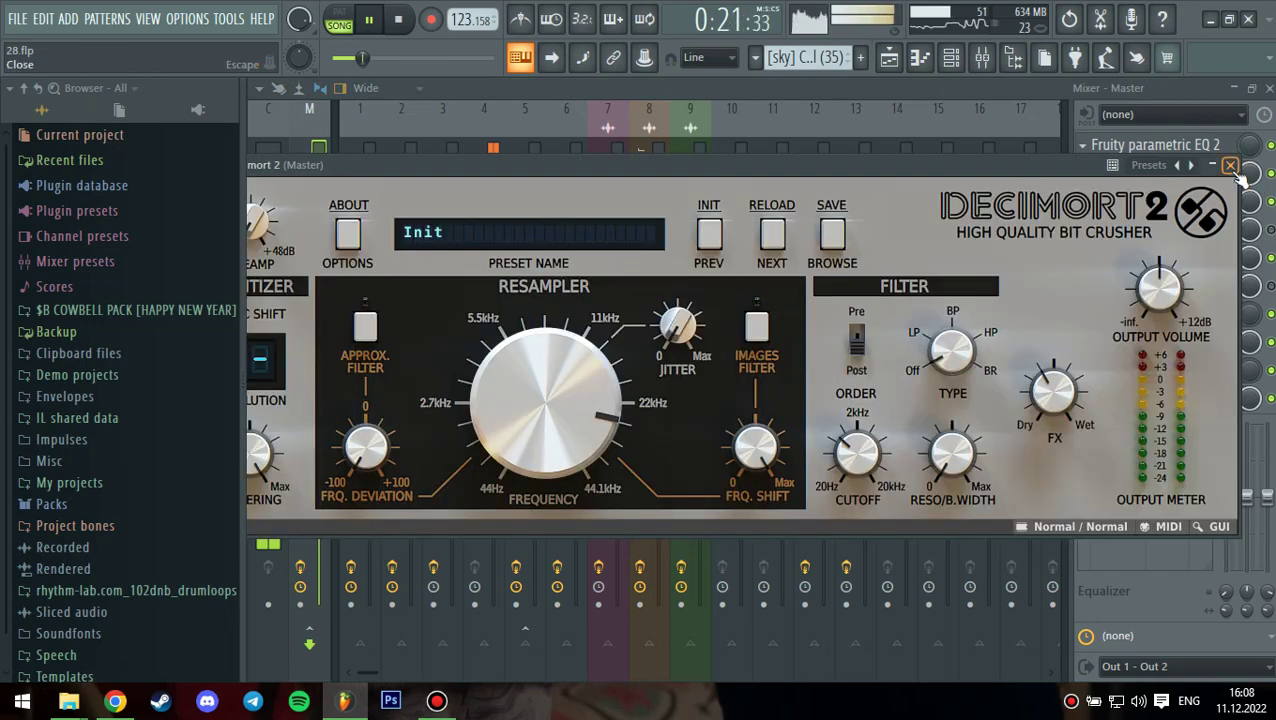
pyautogui.click(1233, 165)
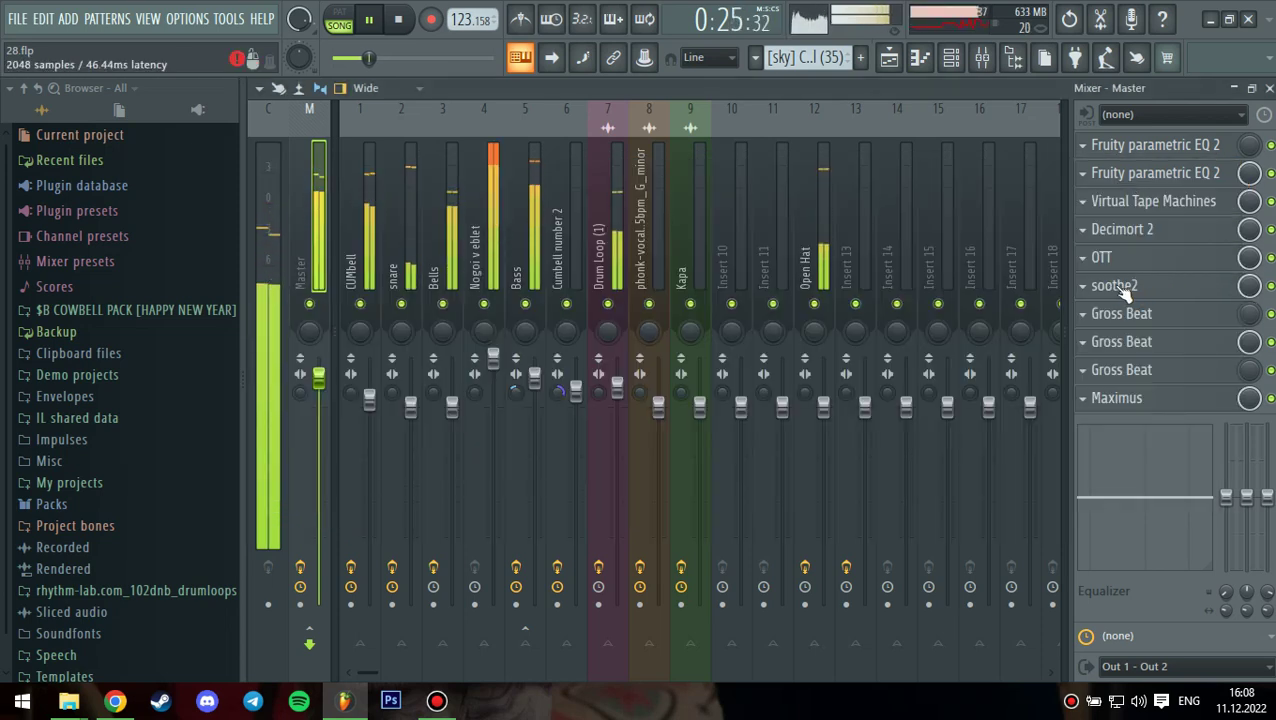
# - Pause, check the automation clips in the playlist and play the arrangement from bar 9
pyautogui.click(369, 20)
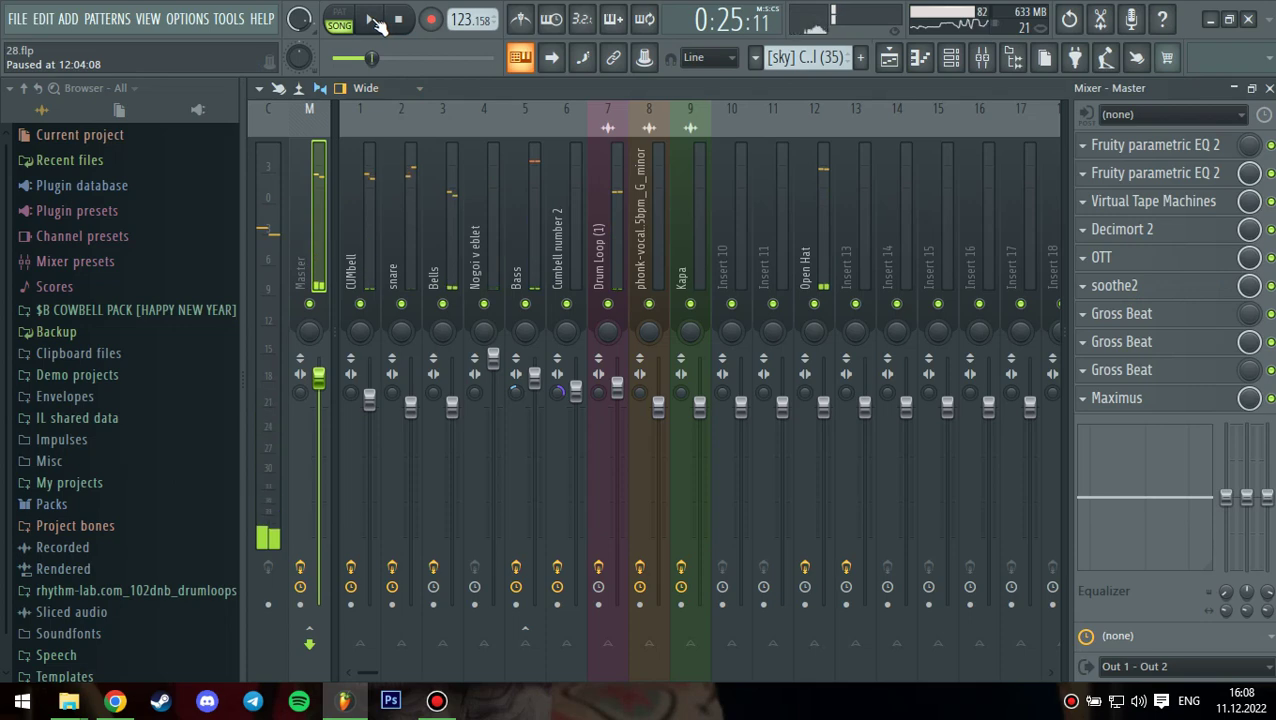
pyautogui.click(903, 57)
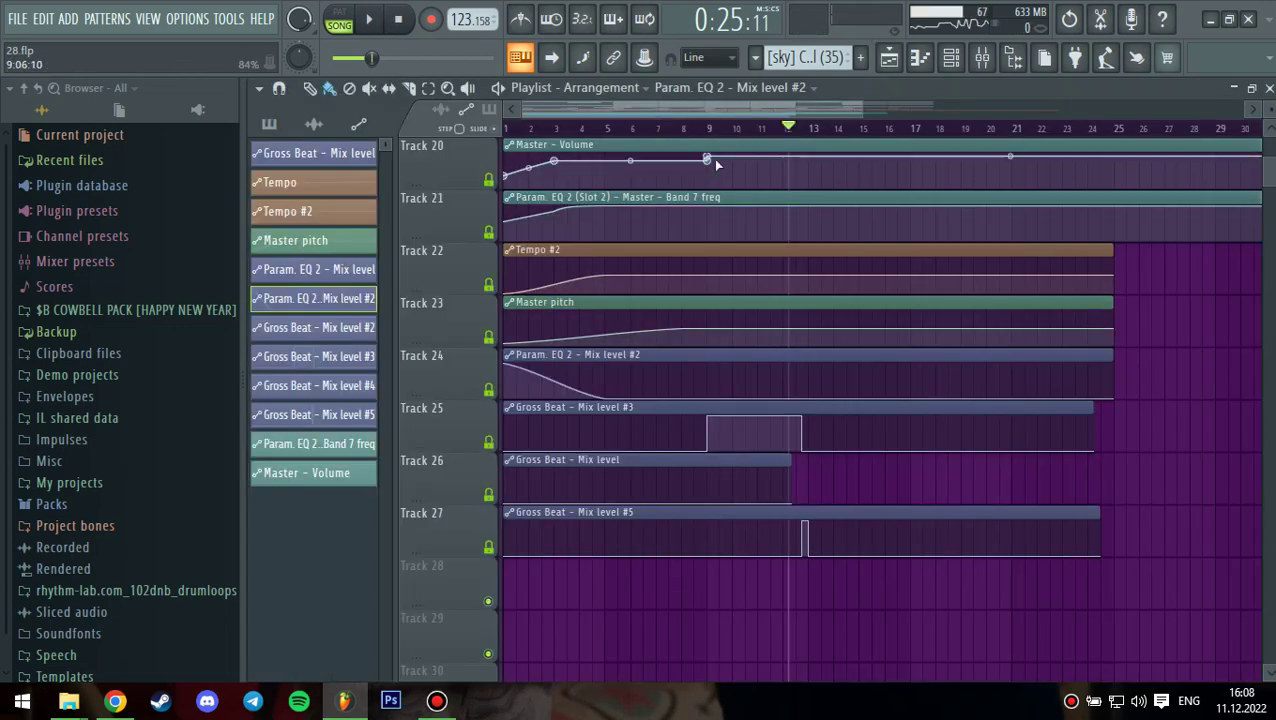
pyautogui.scroll(4, 713, 159)
pyautogui.click(362, 20)
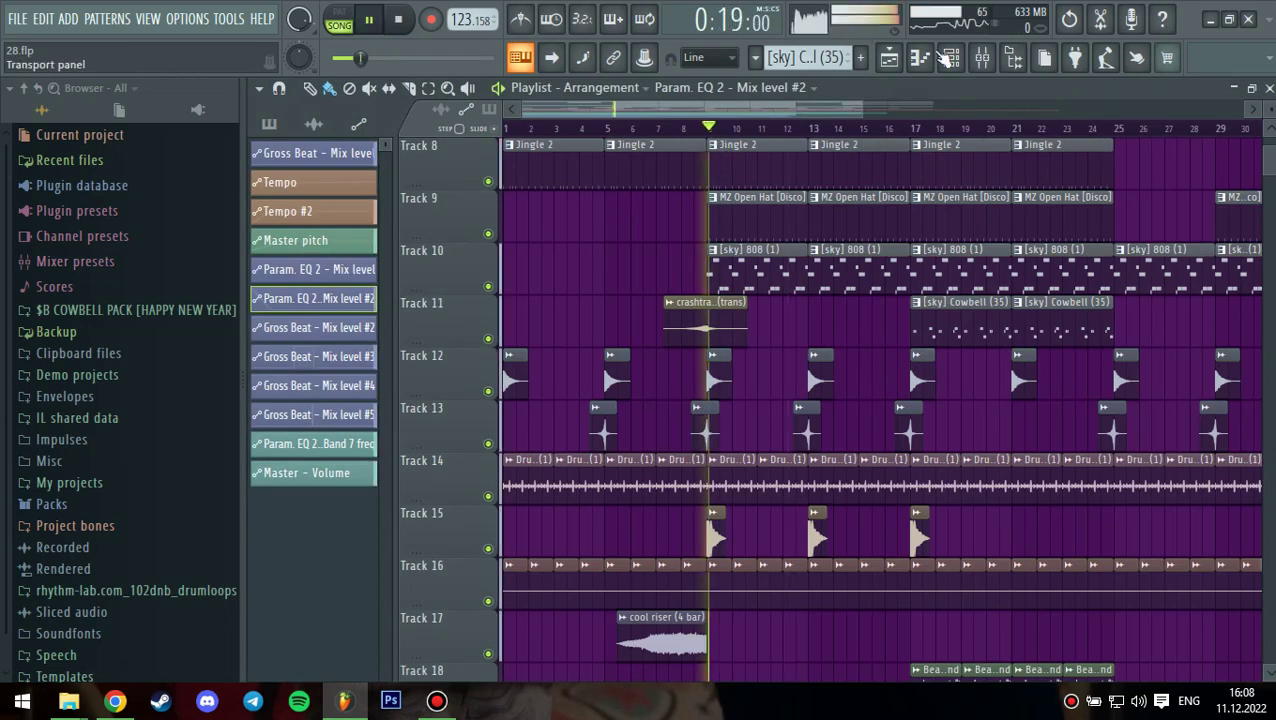
# - Inspect the Gross Beat effects in slots 8 and 9 of the Master track during playback
pyautogui.click(982, 57)
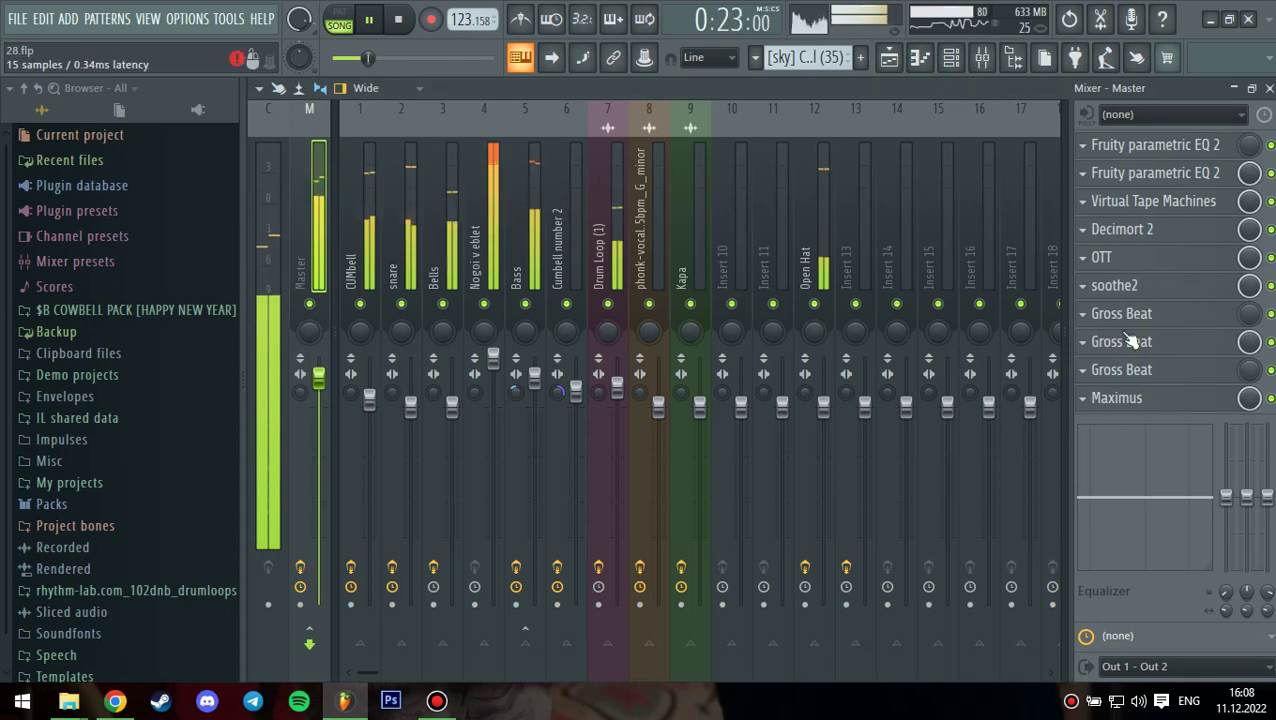
pyautogui.click(1134, 341)
pyautogui.click(1094, 118)
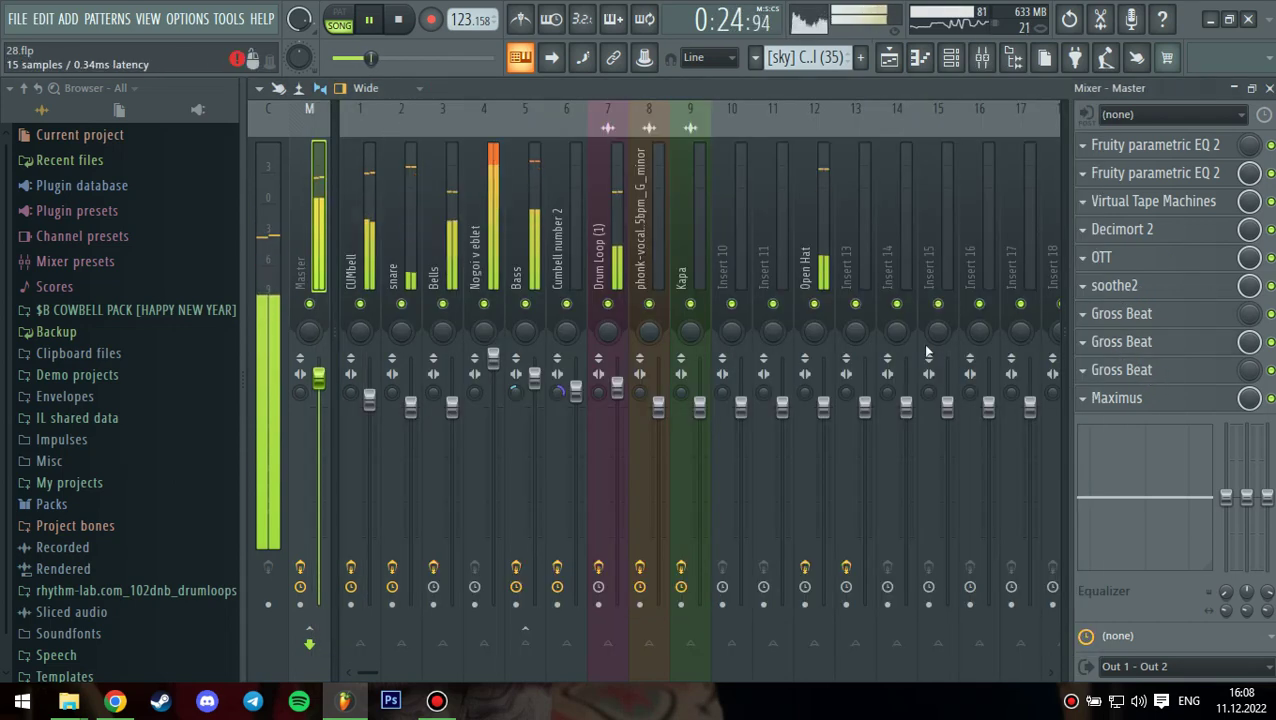
pyautogui.click(1148, 371)
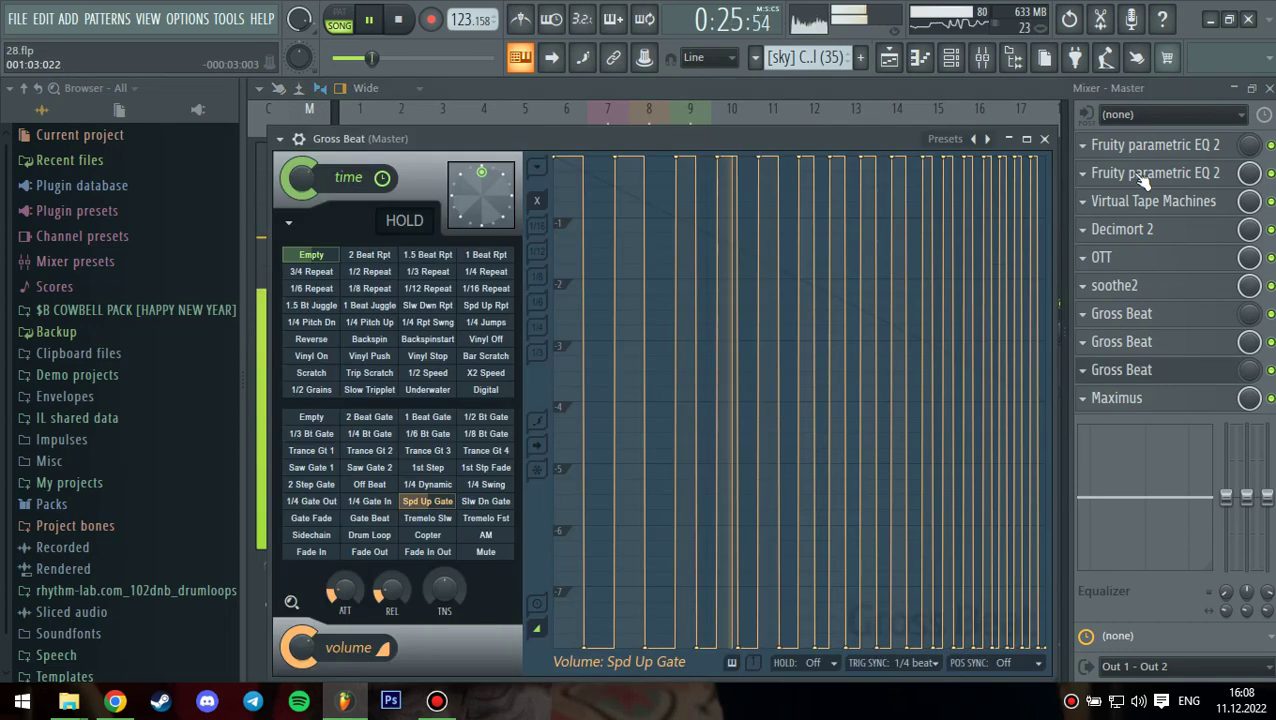
pyautogui.click(1044, 139)
# - Inspect the Maximus effect in the Master track's last slot, then close it
pyautogui.click(1118, 398)
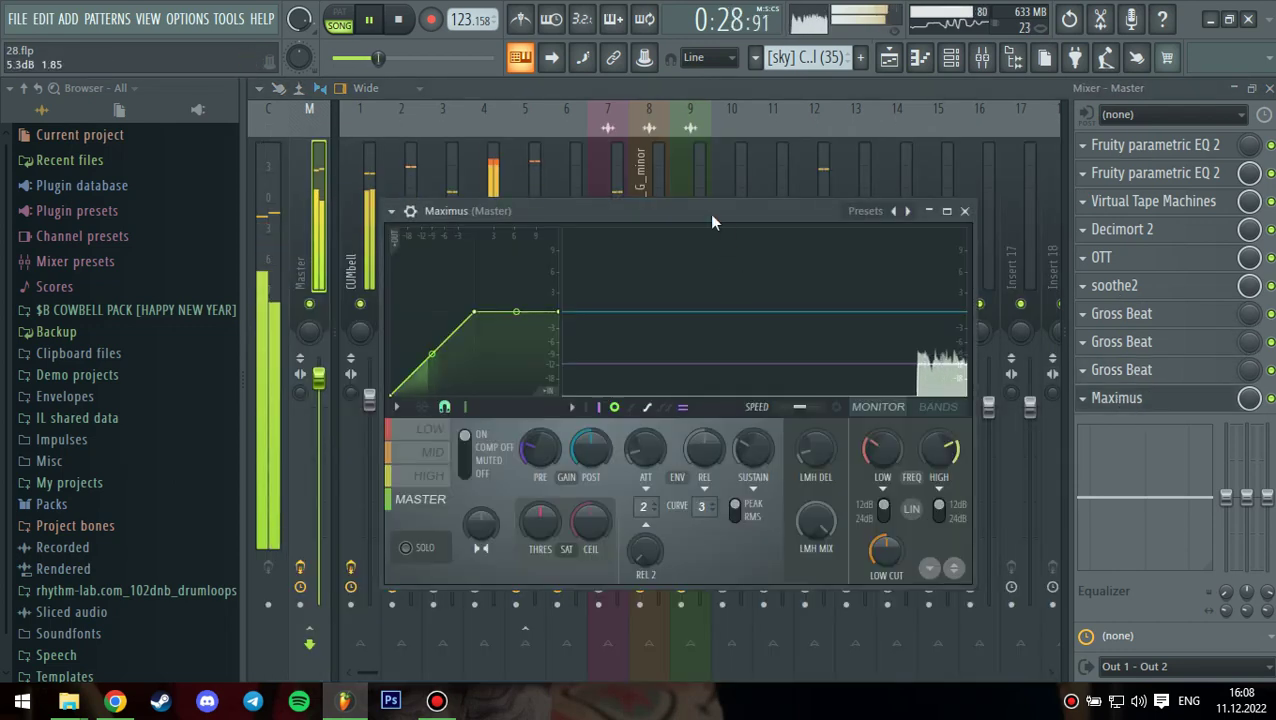
pyautogui.moveTo(707, 211); pyautogui.dragTo(737, 174)
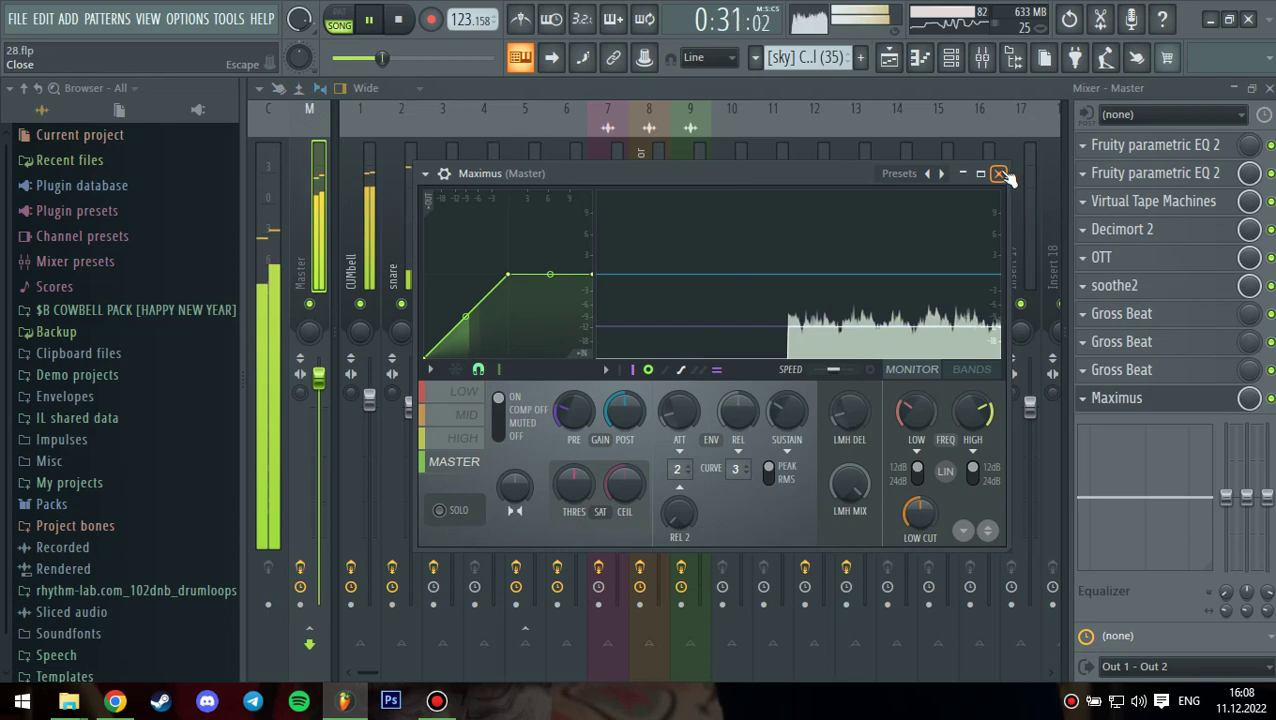
pyautogui.click(998, 173)
# - Play the rest of the arrangement in the playlist past its last clips at bar 37, then pause
pyautogui.click(889, 57)
pyautogui.scroll(-4, 895, 133)
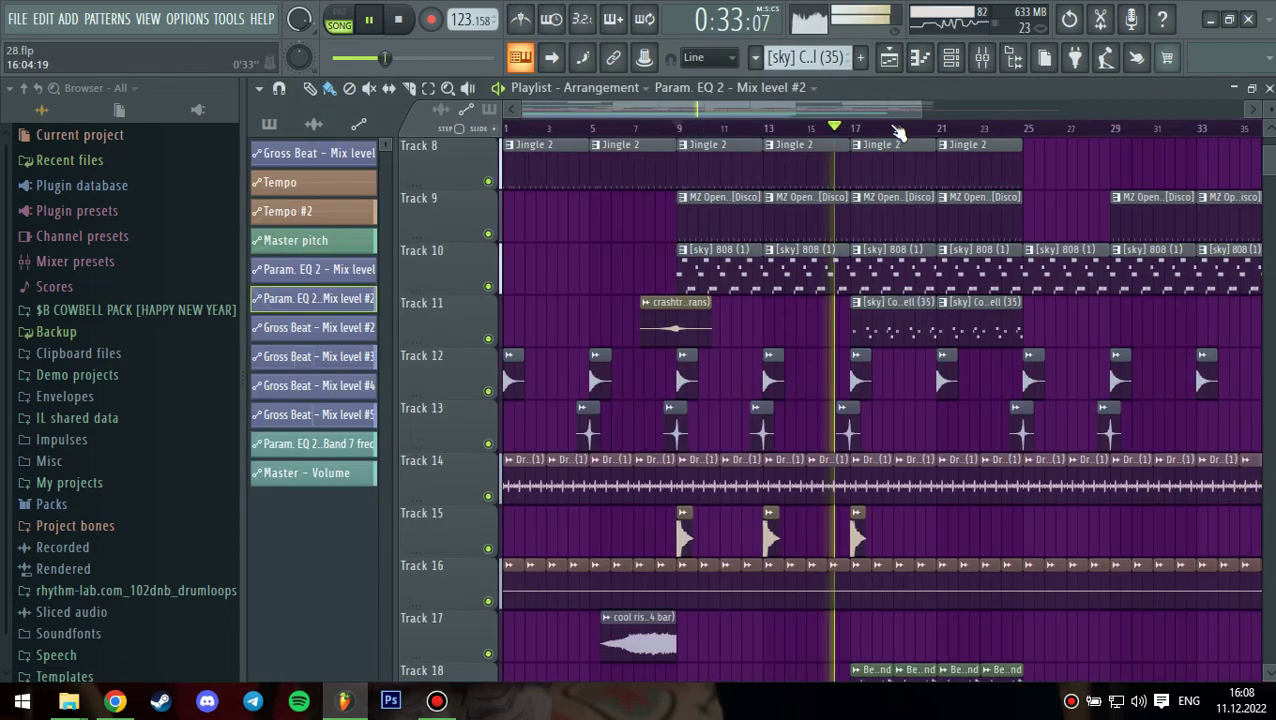
pyautogui.scroll(3, 1050, 264)
pyautogui.scroll(1, 1052, 264)
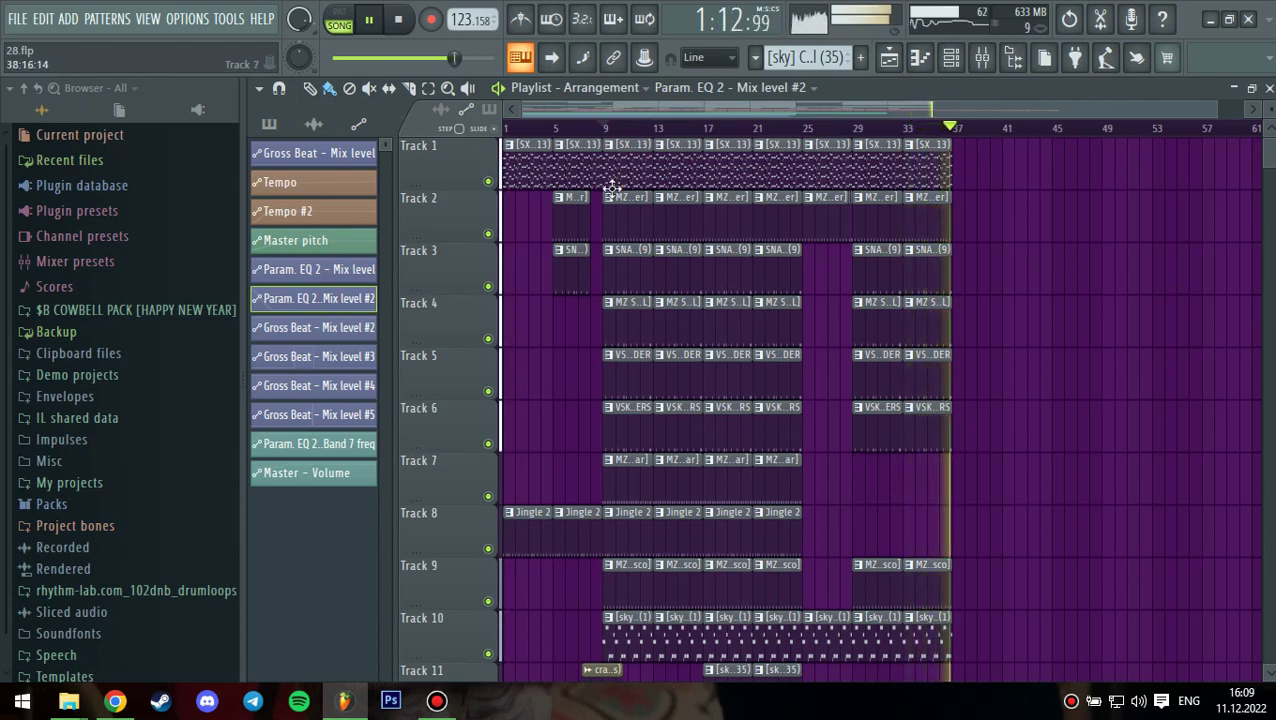
pyautogui.click(379, 29)
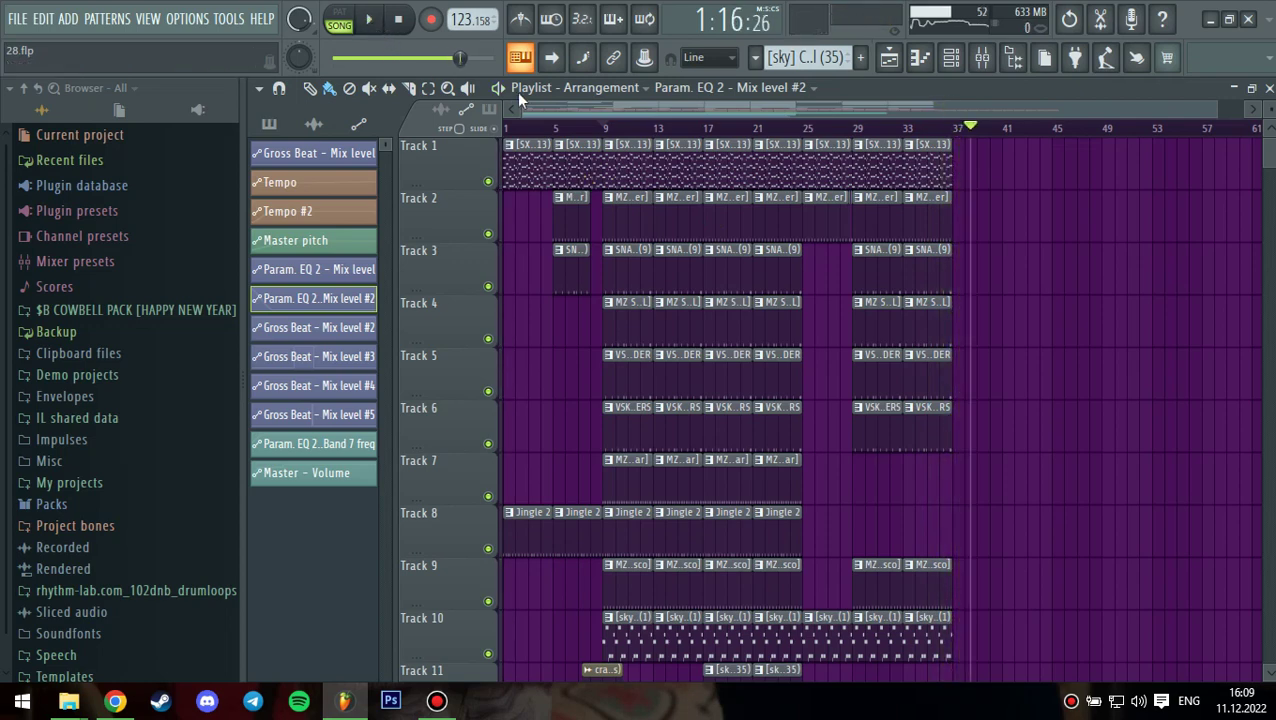